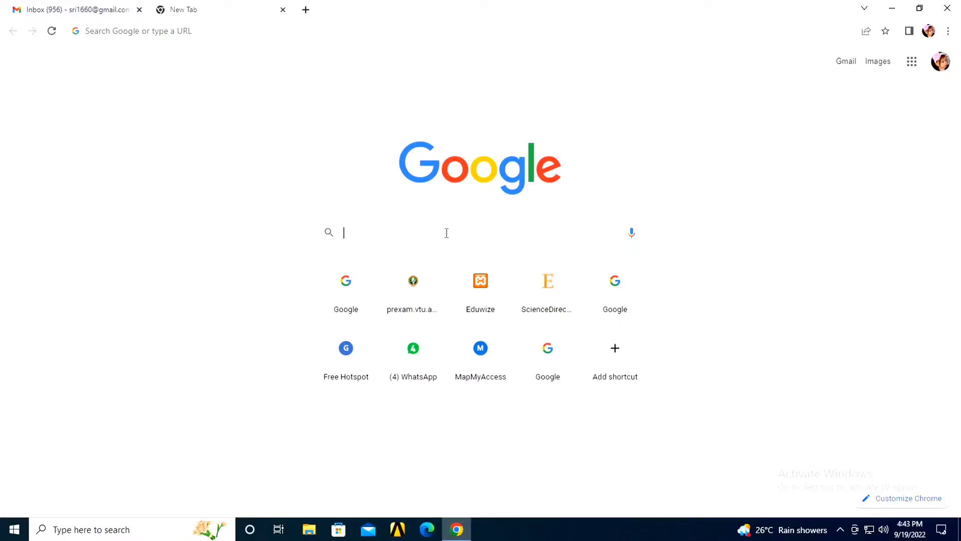
Step: Search Google for 'journal finder'
text(journa)
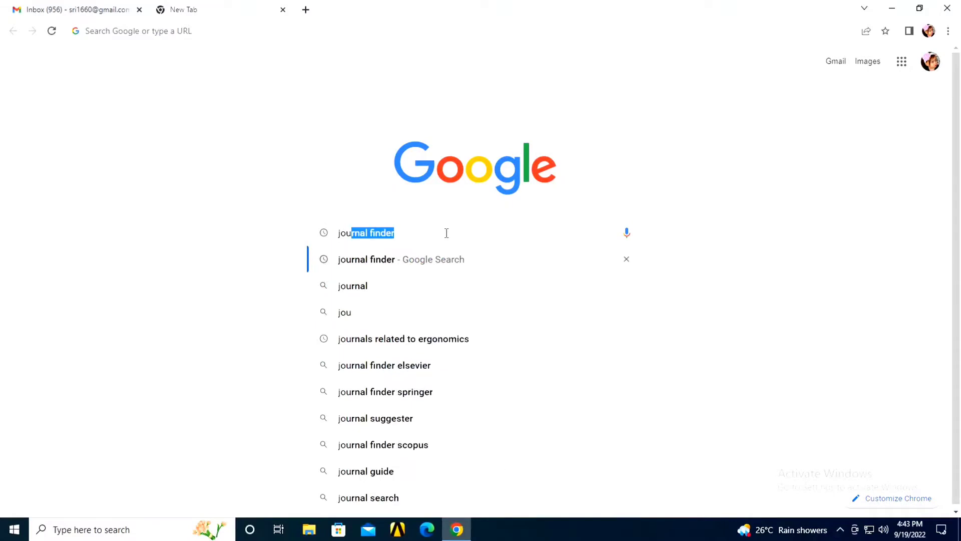
text(l )
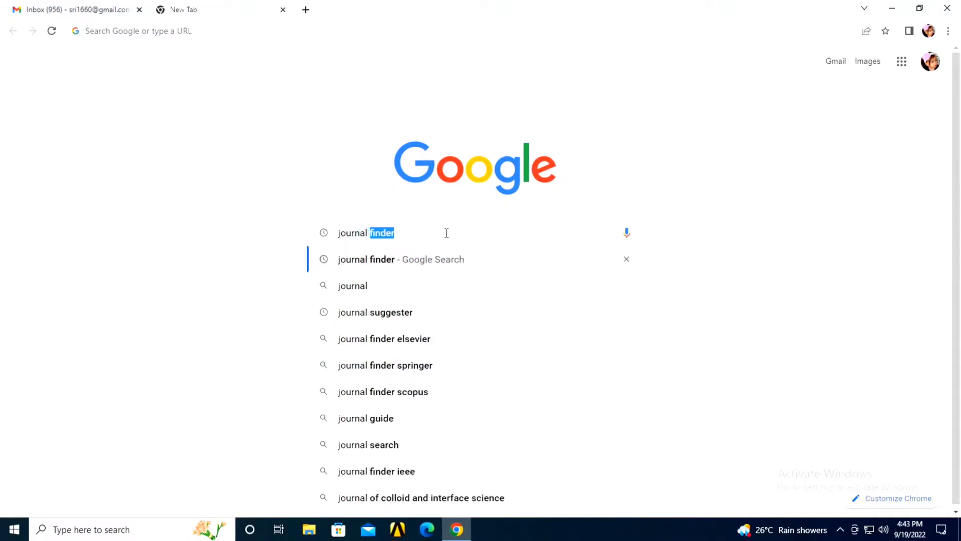
text(finder)
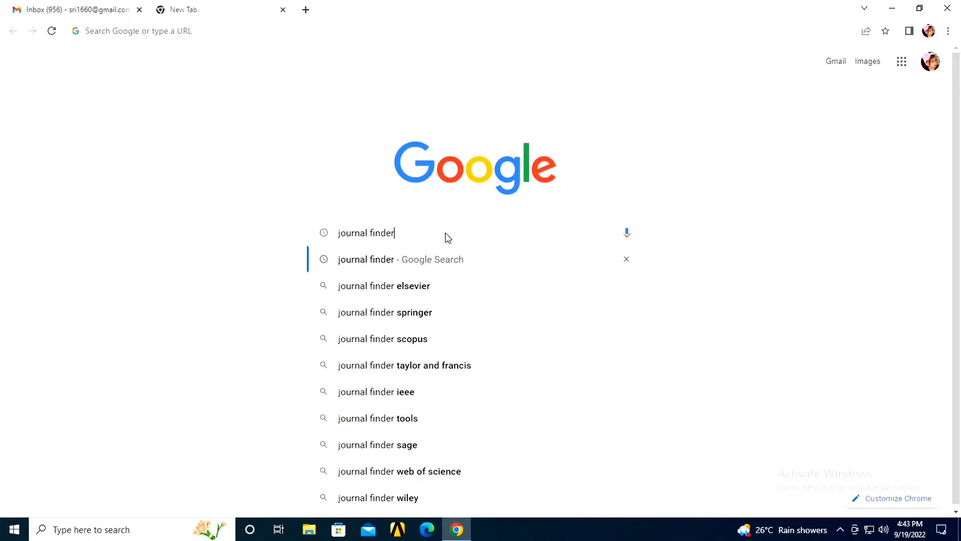
key(Return)
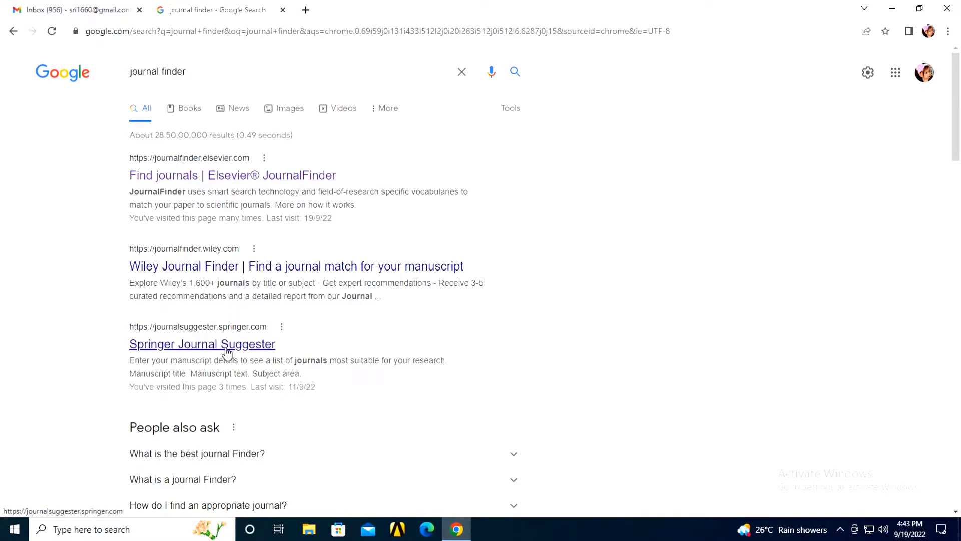
Step: Open Elsevier JournalFinder's Find journals form, then minimize Chrome to reach the manuscript
click(274, 184)
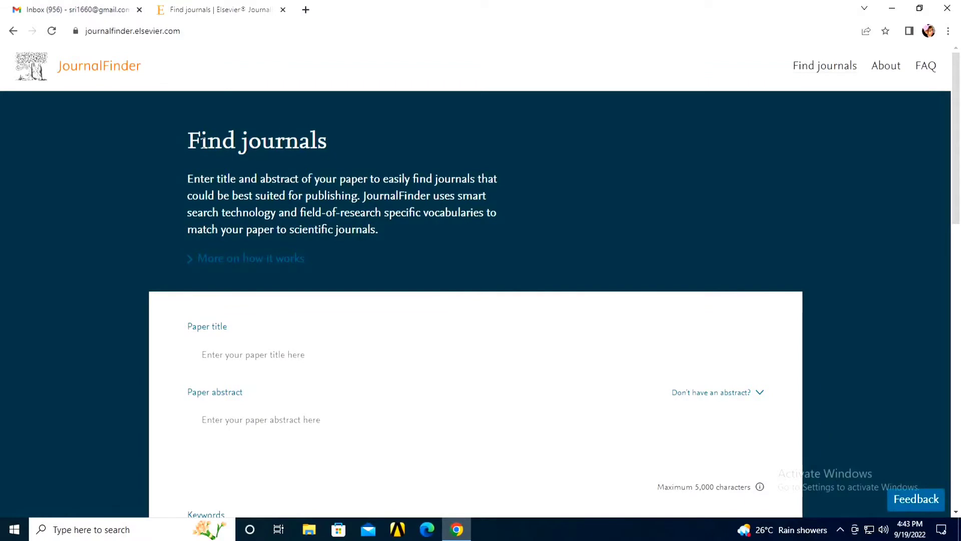
scroll(206, 227, down, 2)
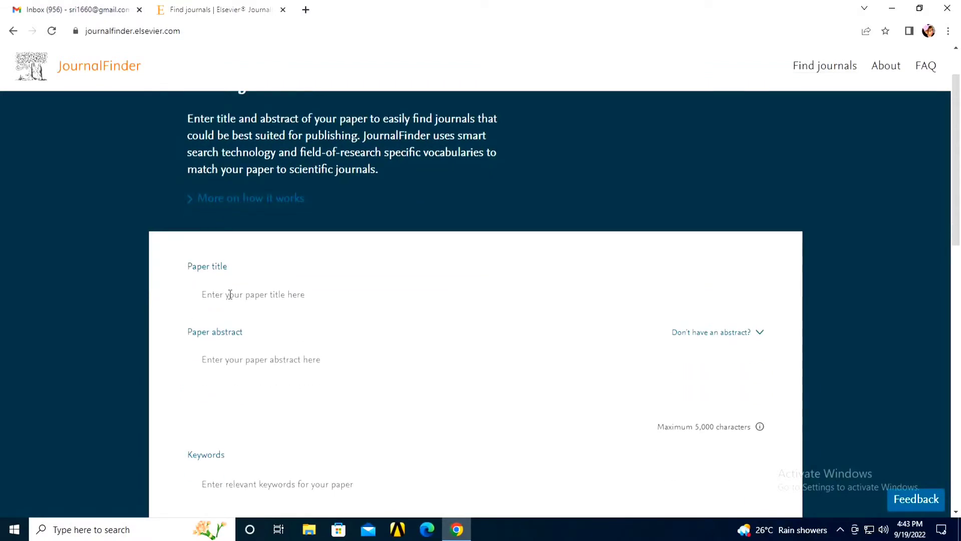
scroll(304, 388, down, 1)
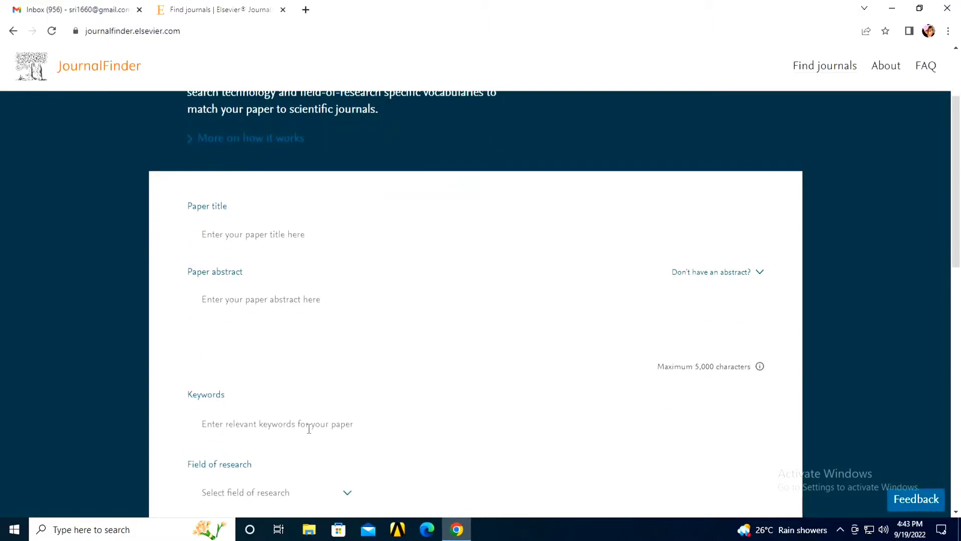
click(893, 8)
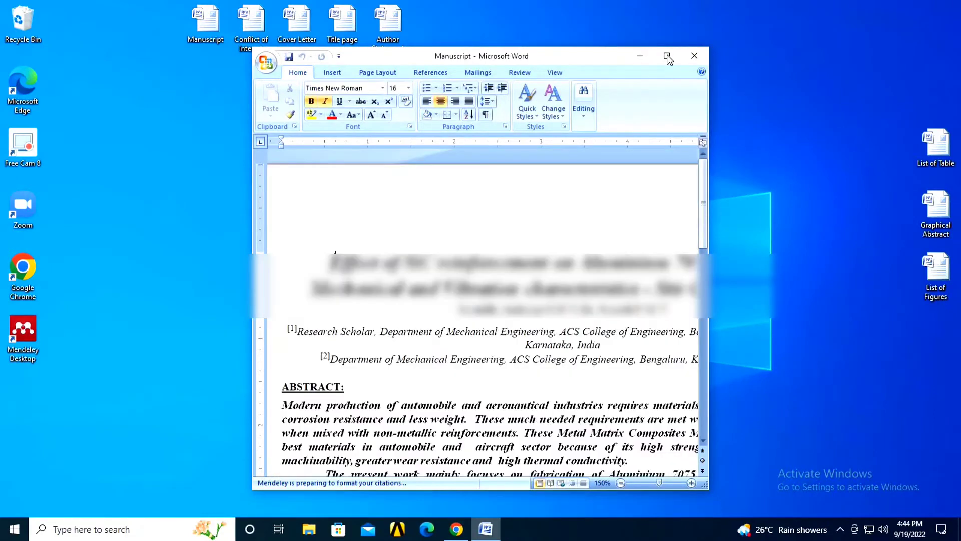
Step: Copy the Word title 'Effect of SiC reinforcement on Aluminium 7075 Alloys…' into JournalFinder's Paper title field
click(668, 56)
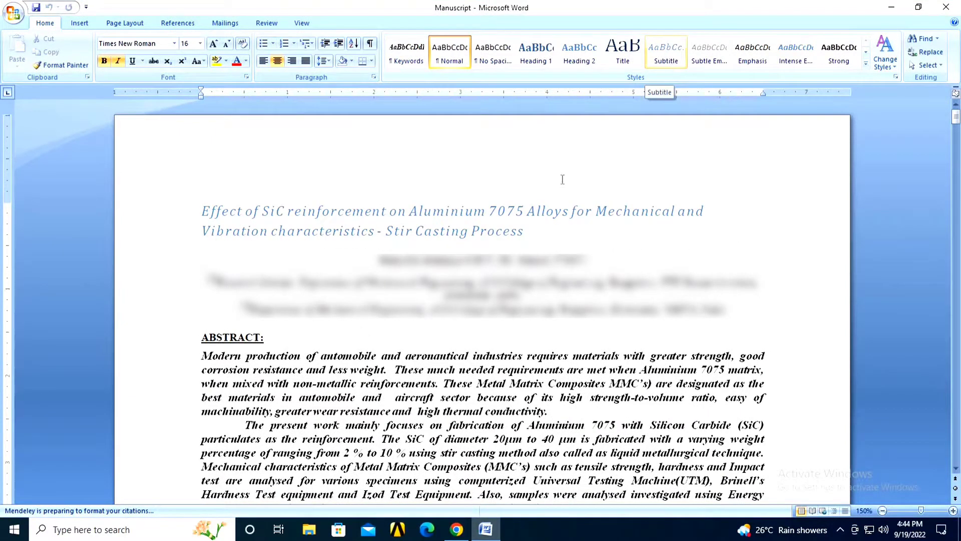
drag(737, 243, 203, 206)
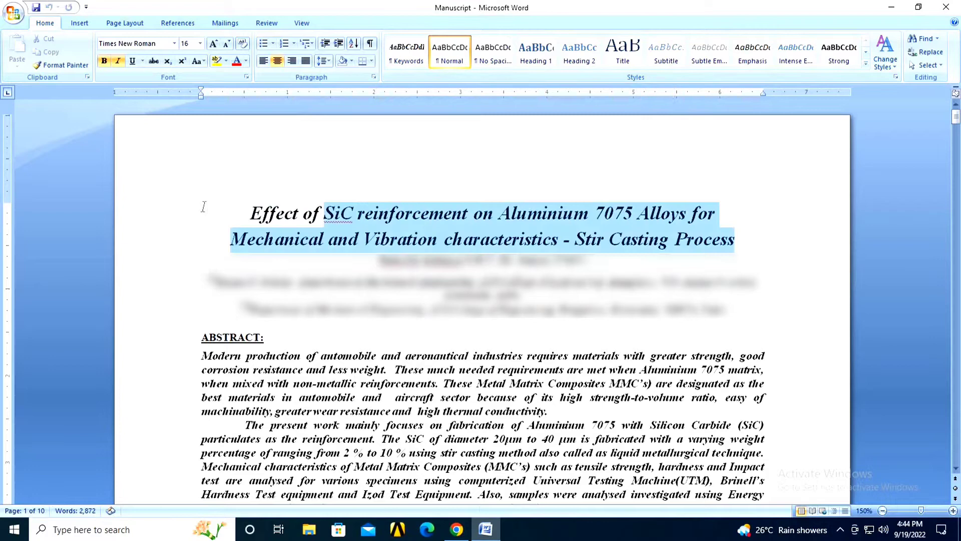
right_click(320, 221)
click(347, 240)
click(897, 7)
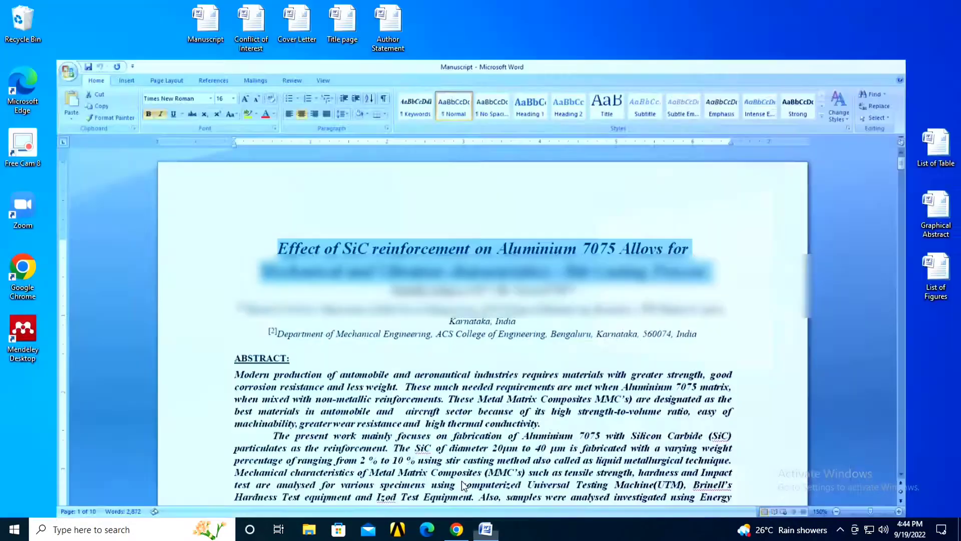
click(456, 529)
click(272, 239)
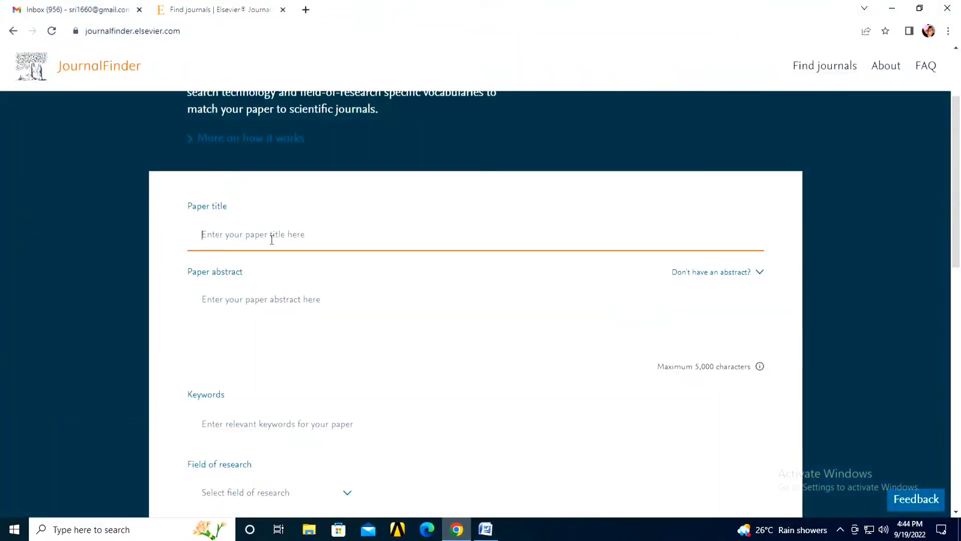
key(ctrl+v)
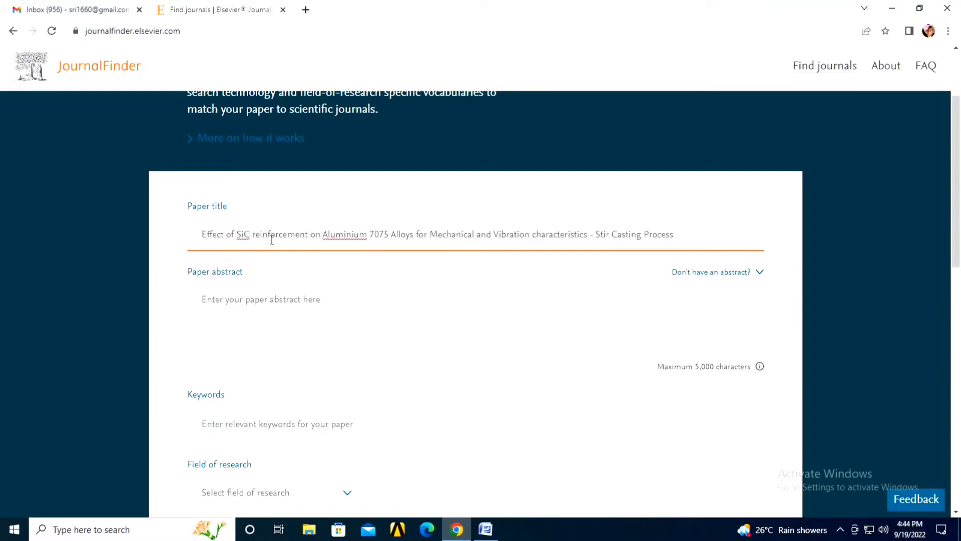
click(292, 311)
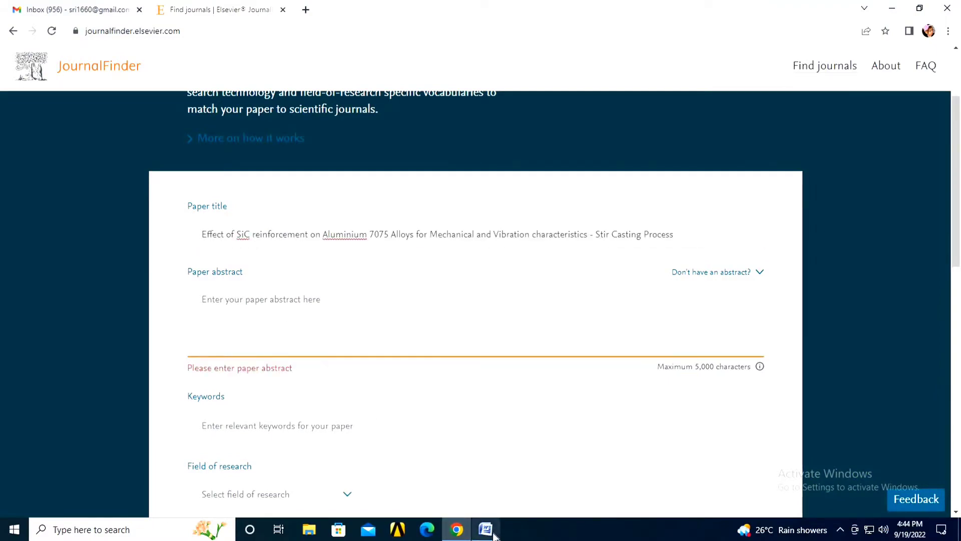
click(485, 529)
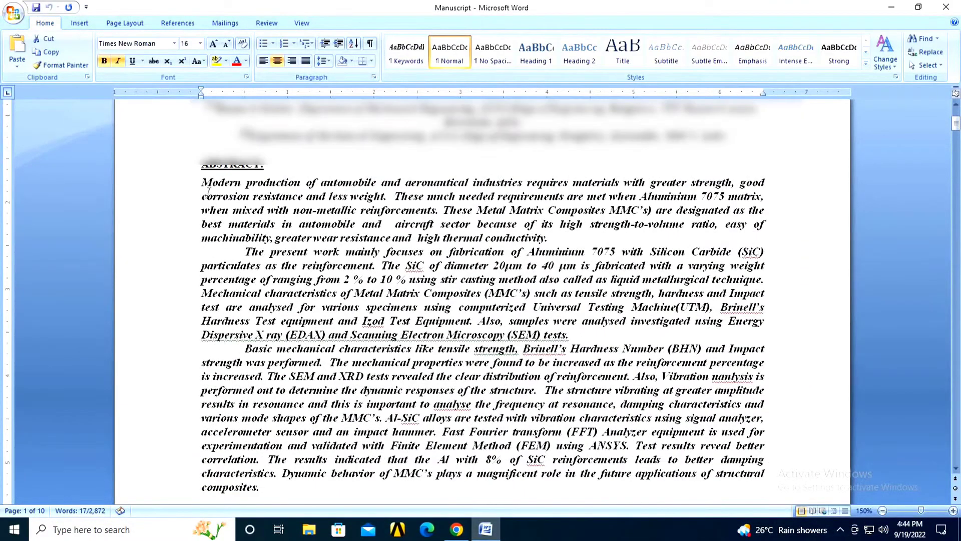
Step: Copy the manuscript's three abstract paragraphs into JournalFinder's Paper abstract field
drag(202, 183, 307, 493)
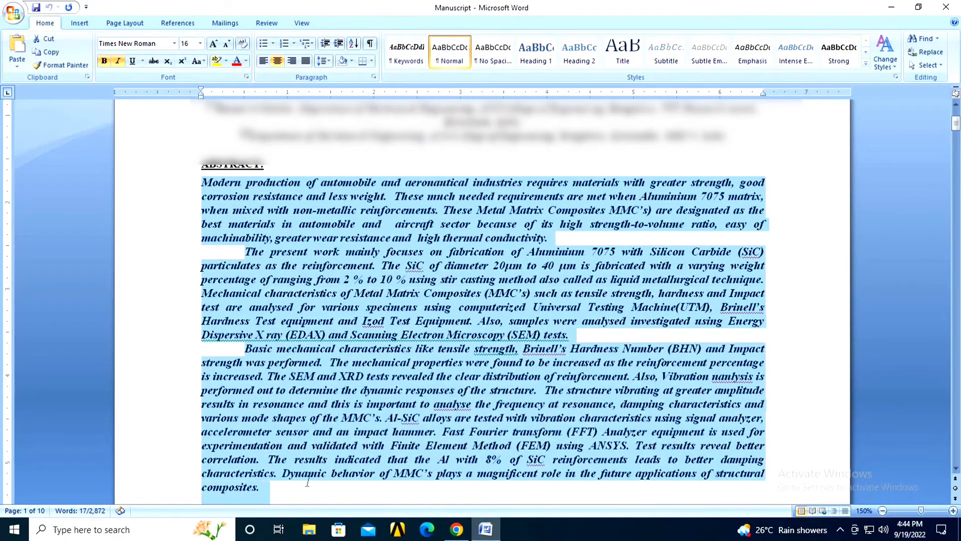
right_click(276, 423)
click(321, 285)
scroll(323, 289, down, 2)
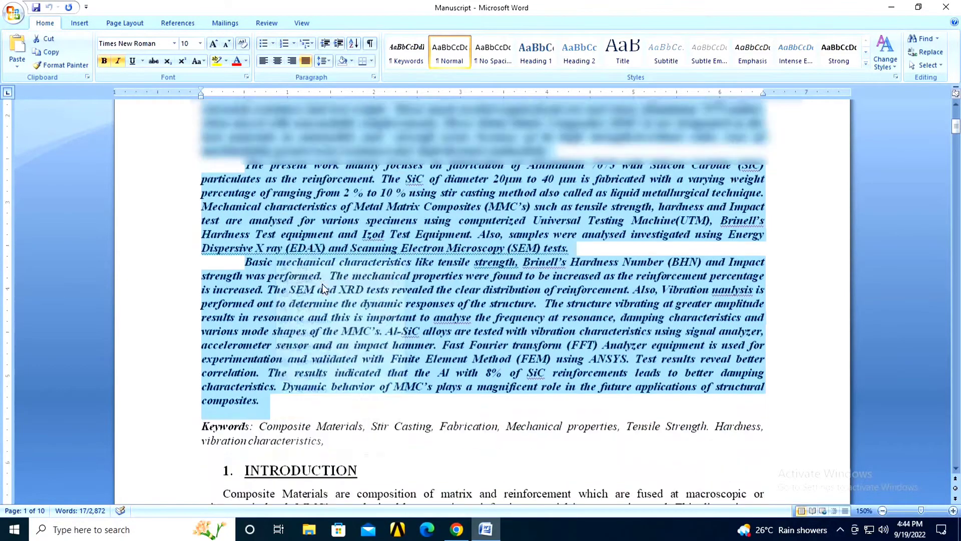
scroll(323, 289, down, 1)
click(457, 529)
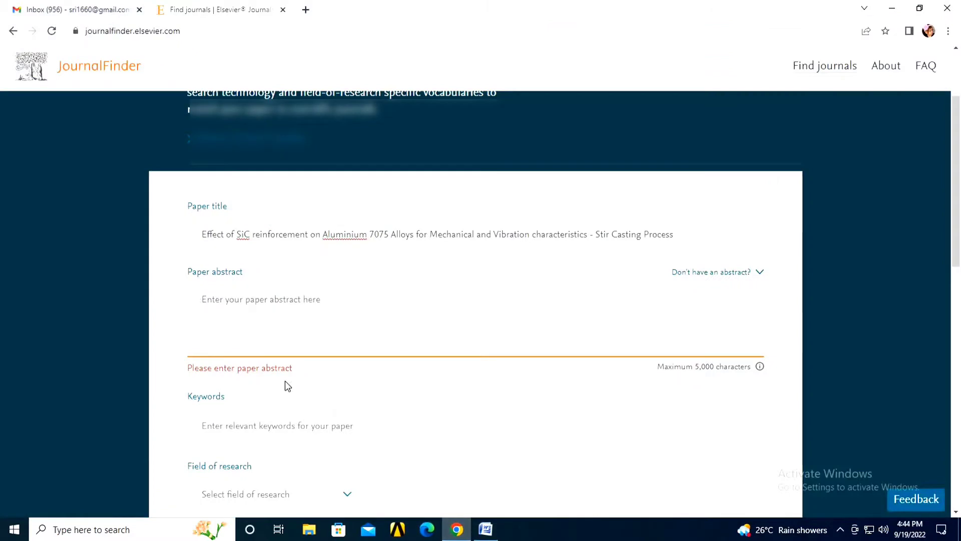
key(ctrl+v)
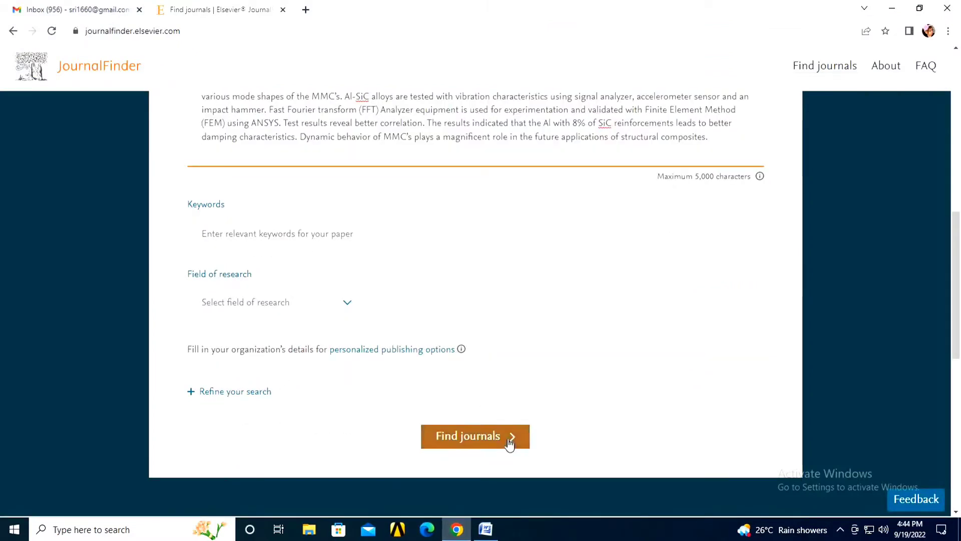
Step: Copy the manuscript's keyword list into JournalFinder's Keywords field
click(485, 529)
click(340, 393)
scroll(340, 392, down, 2)
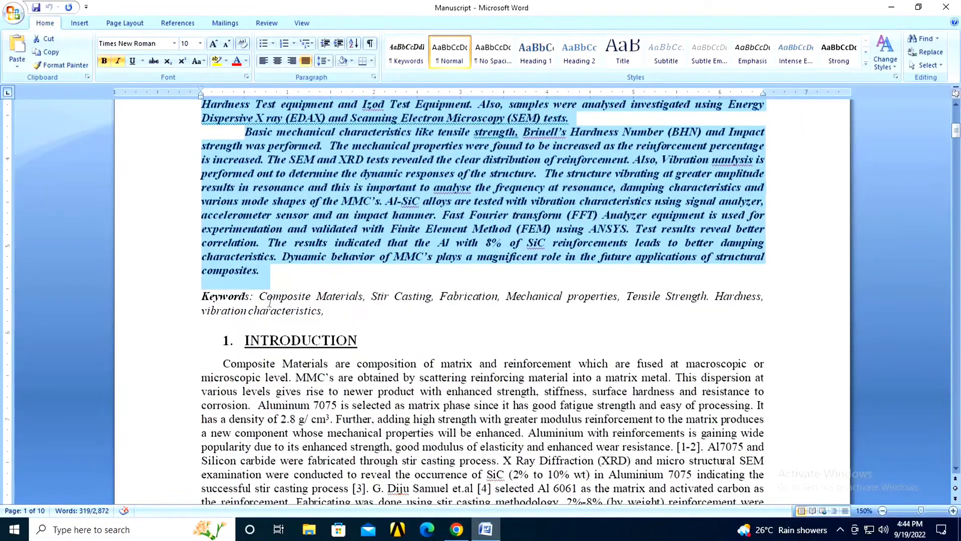
drag(259, 296, 323, 310)
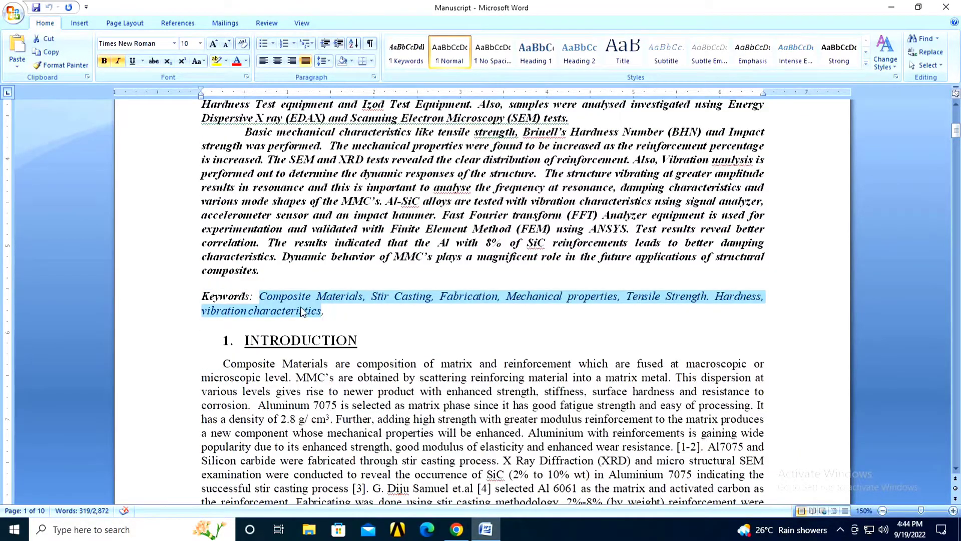
right_click(300, 308)
click(345, 328)
key(alt+Tab)
click(314, 233)
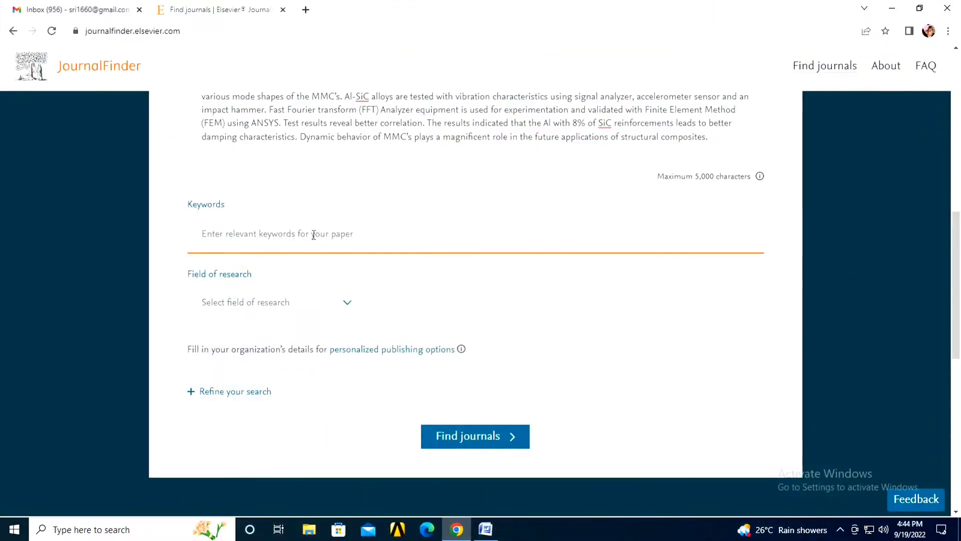
key(ctrl+v)
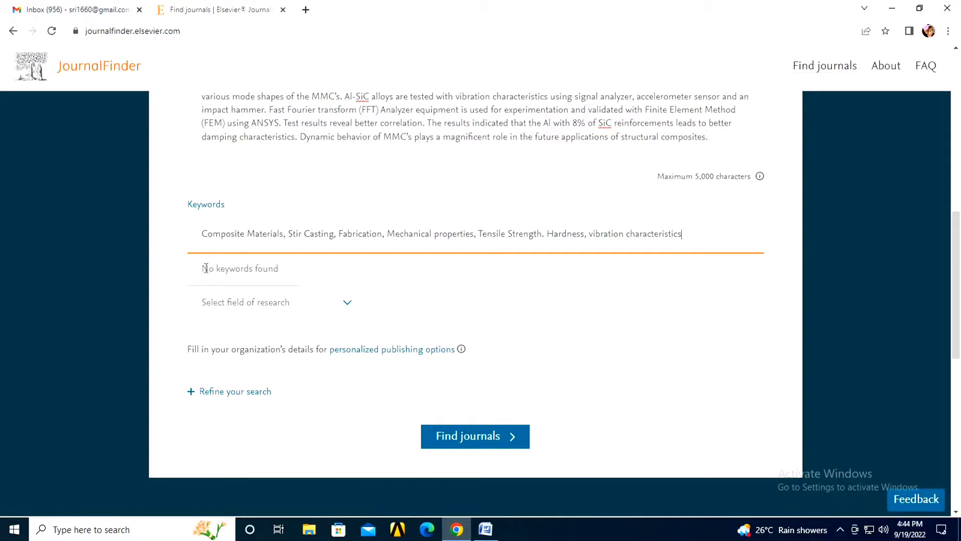
Step: Trim the pasted keyword list in the Keywords field back to its first term
click(271, 272)
triple_click(271, 273)
click(283, 275)
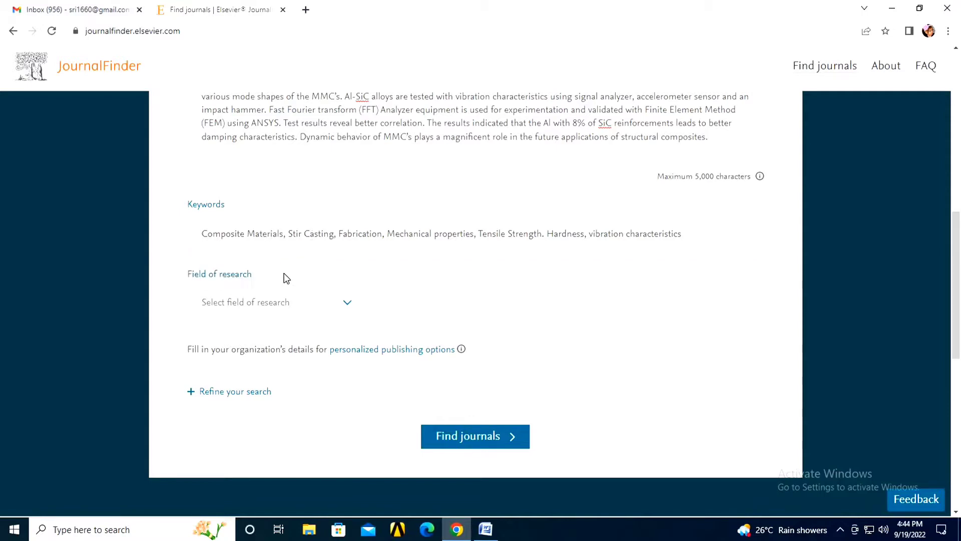
click(682, 234)
key(BackSpace)
key(BackSpace)
key(BackSpace)
key(BackSpace)
key(BackSpace)
key(BackSpace)
key(BackSpace)
key(BackSpace)
key(BackSpace)
key(BackSpace)
key(BackSpace)
key(BackSpace)
key(BackSpace)
key(BackSpace)
key(BackSpace)
key(BackSpace)
key(BackSpace)
key(BackSpace)
key(BackSpace)
key(BackSpace)
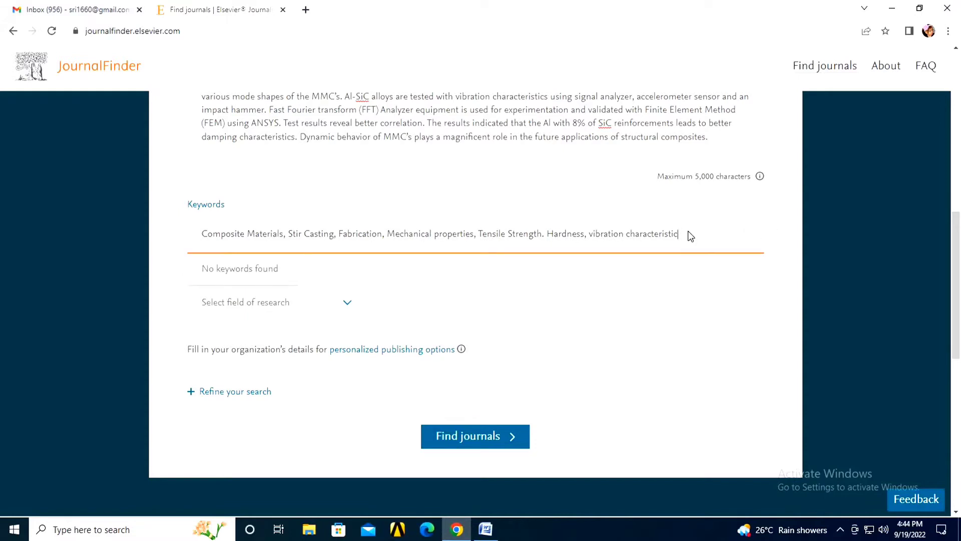
key(BackSpace)
key(BackSpace)
key(BackSpace)
key(BackSpace)
key(BackSpace)
key(BackSpace)
key(BackSpace)
key(BackSpace)
key(BackSpace)
key(BackSpace)
key(BackSpace)
key(BackSpace)
key(BackSpace)
key(BackSpace)
key(BackSpace)
key(BackSpace)
key(BackSpace)
key(BackSpace)
key(BackSpace)
key(BackSpace)
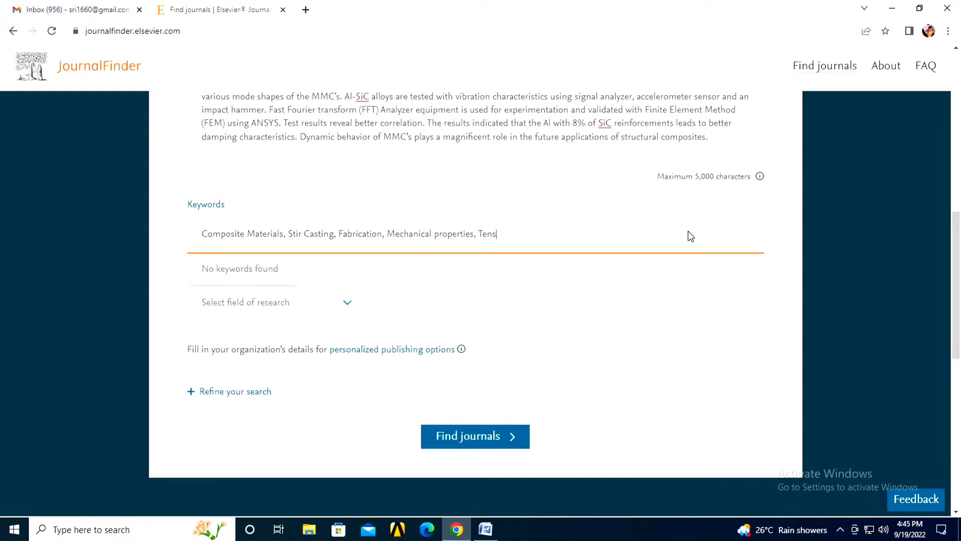
key(BackSpace)
key(BackSpace)
key(BackSpace)
key(BackSpace)
key(BackSpace)
key(BackSpace)
key(BackSpace)
key(BackSpace)
key(BackSpace)
key(BackSpace)
key(BackSpace)
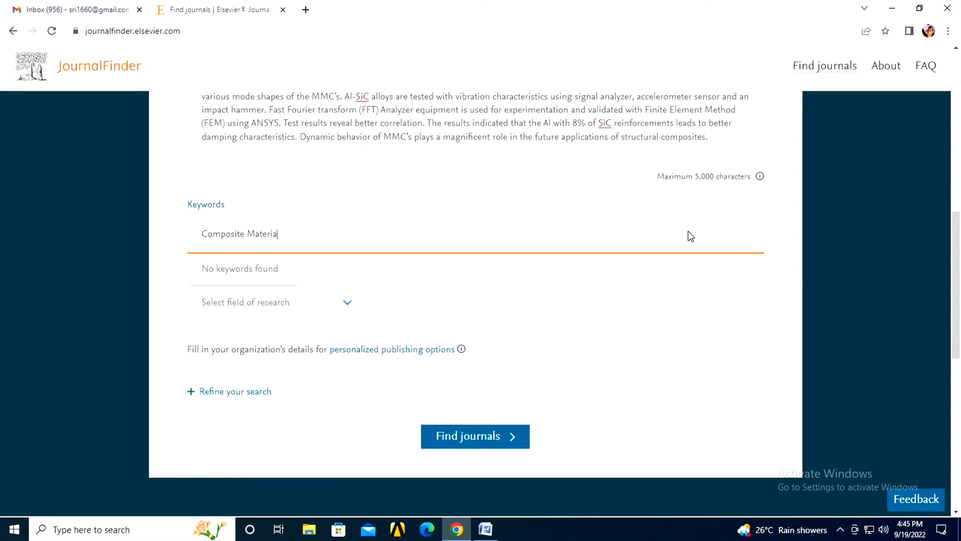
Step: Add keyword tags Composite Materials, Fabrication, Stir Casting and a mechanical properties term, then begin Vibration
text(ls)
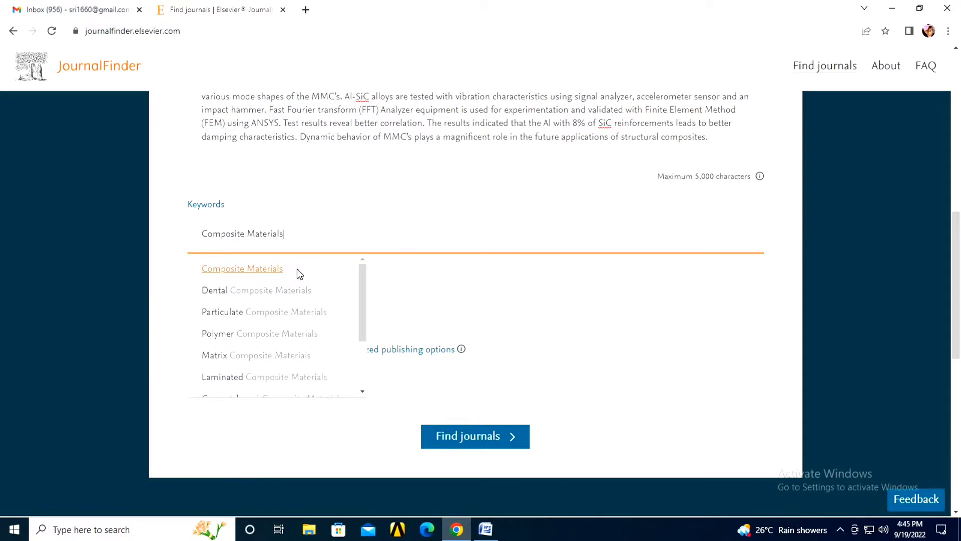
click(296, 270)
text(fabrication)
click(345, 277)
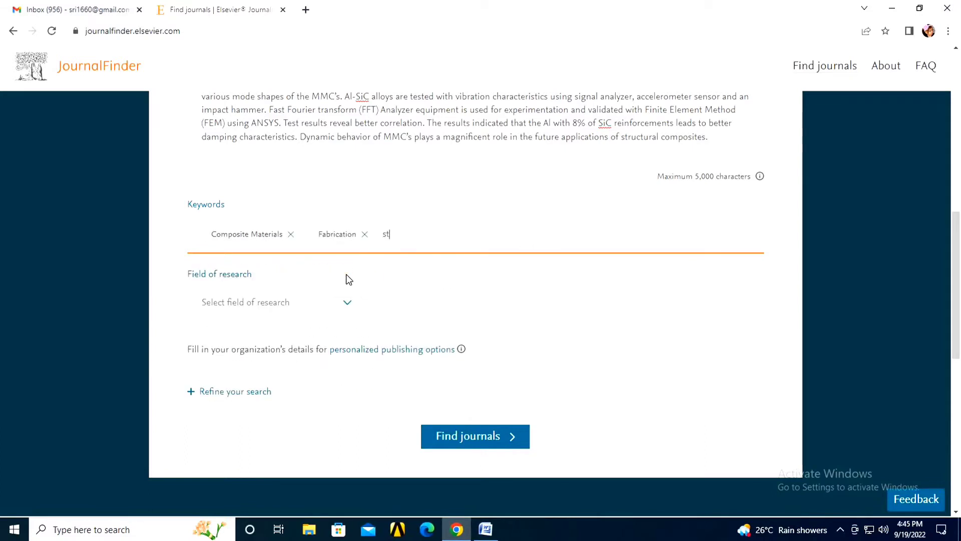
text(strir)
key(BackSpace)
key(BackSpace)
key(BackSpace)
text(ir casting)
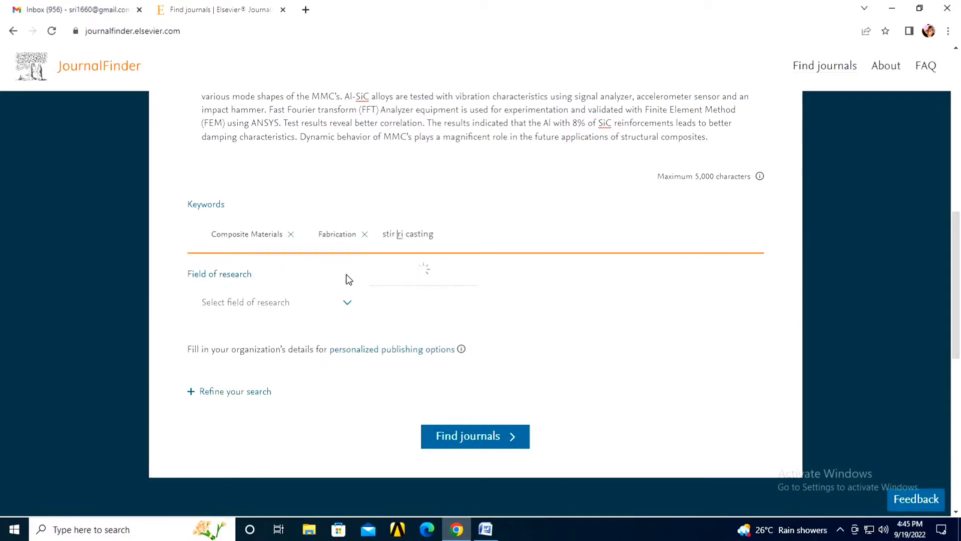
key(Return)
text(mechanical properties)
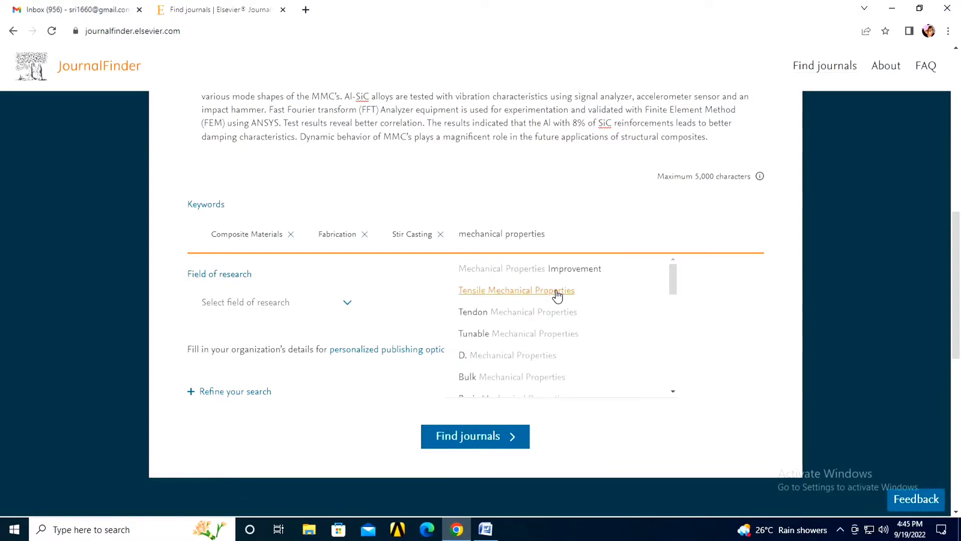
click(555, 292)
text(vibration)
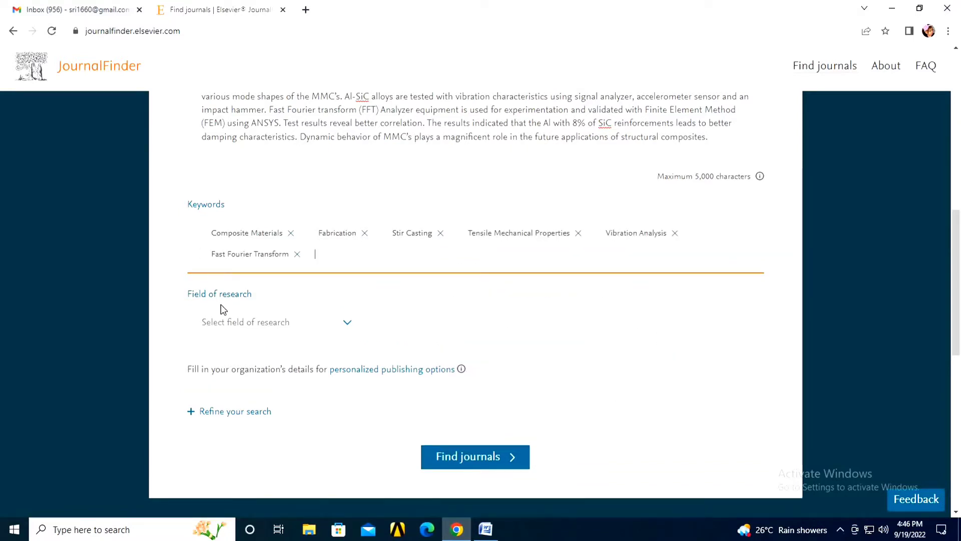
Step: Set the field of research to Engineering
click(345, 329)
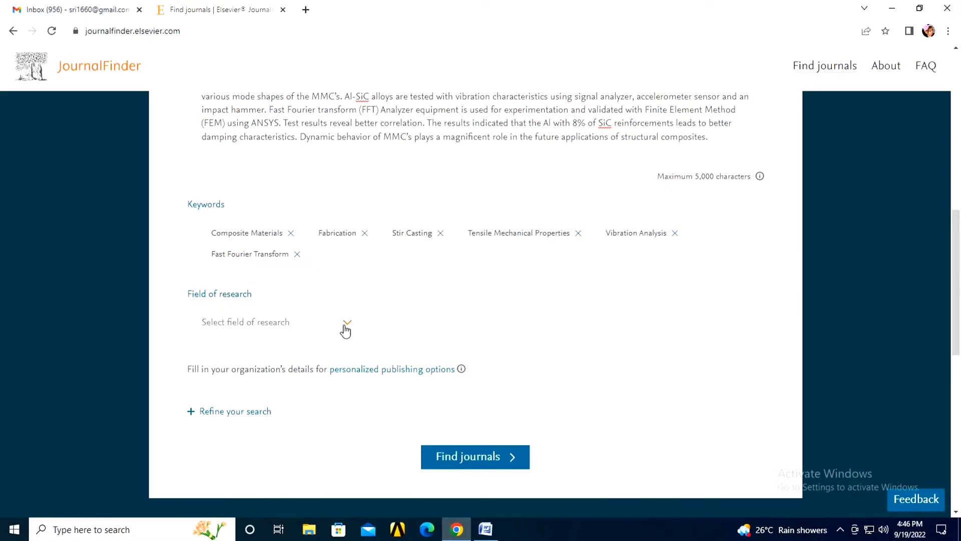
click(345, 330)
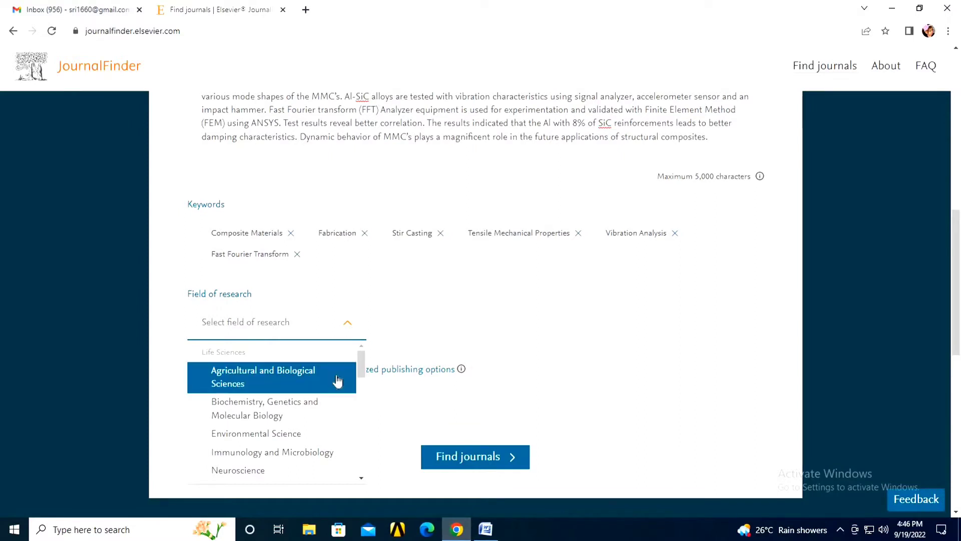
scroll(337, 375, down, 1)
scroll(337, 379, down, 3)
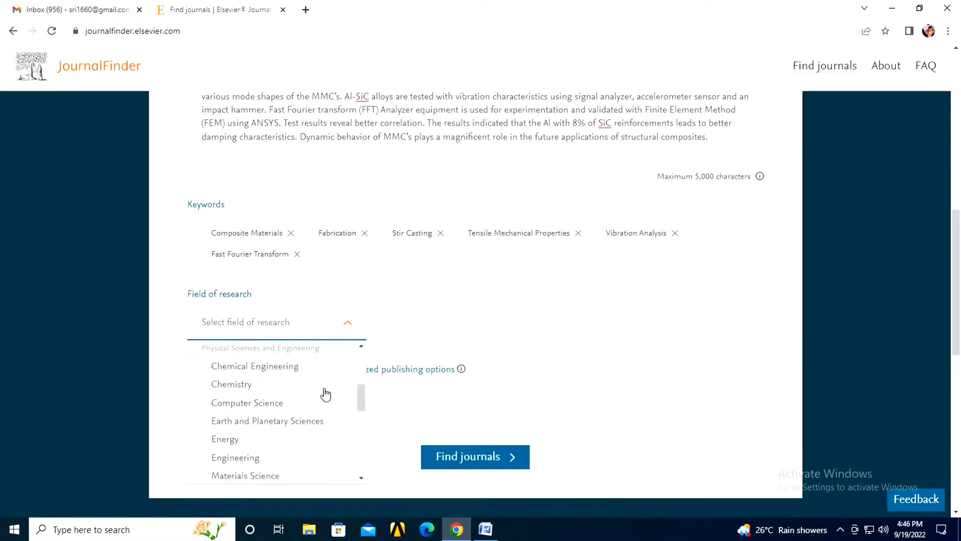
click(301, 456)
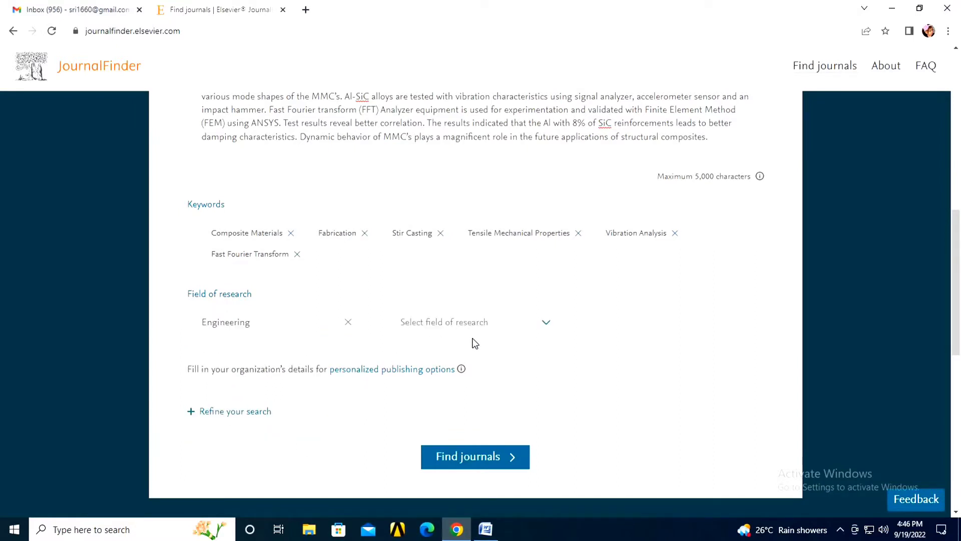
Step: Browse the second research-field list, close it without choosing, and expand the refine options
click(547, 327)
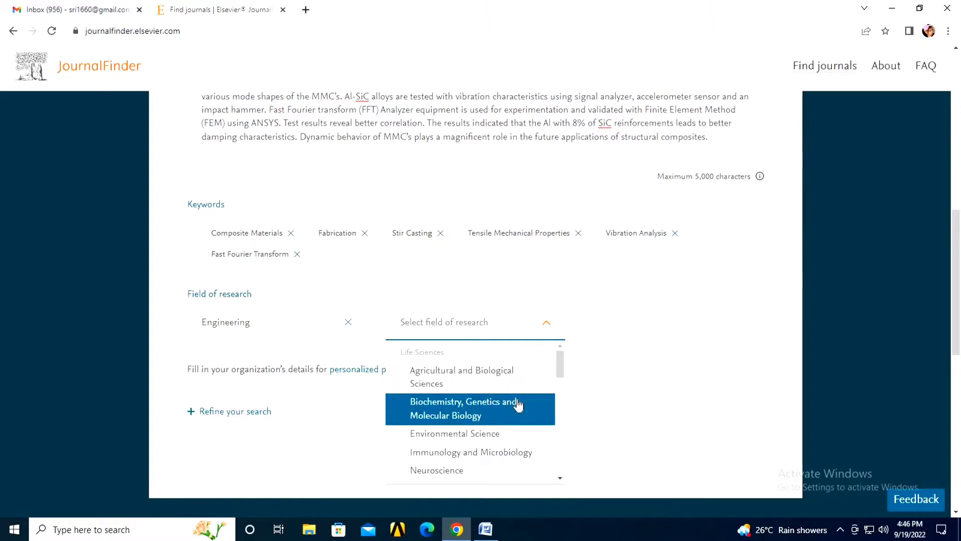
scroll(519, 405, down, 5)
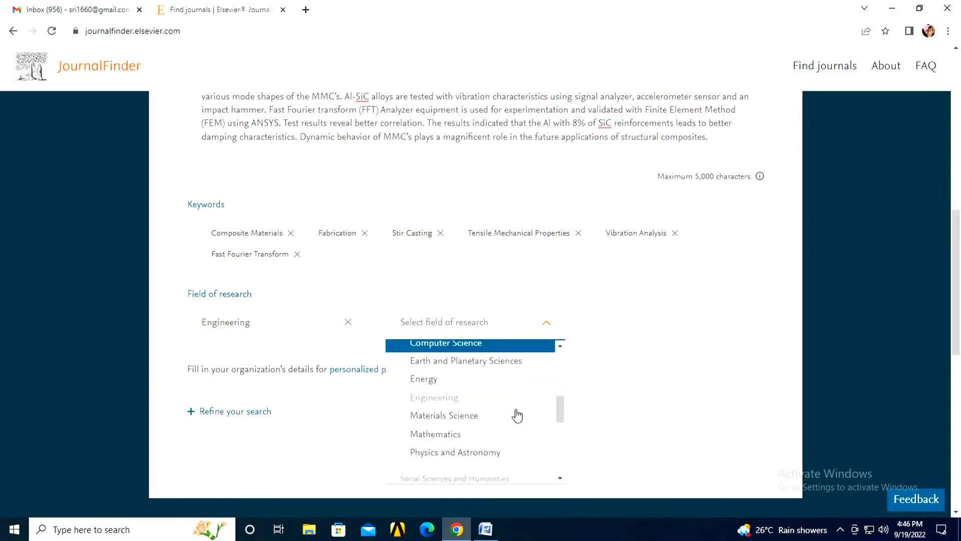
scroll(511, 416, down, 3)
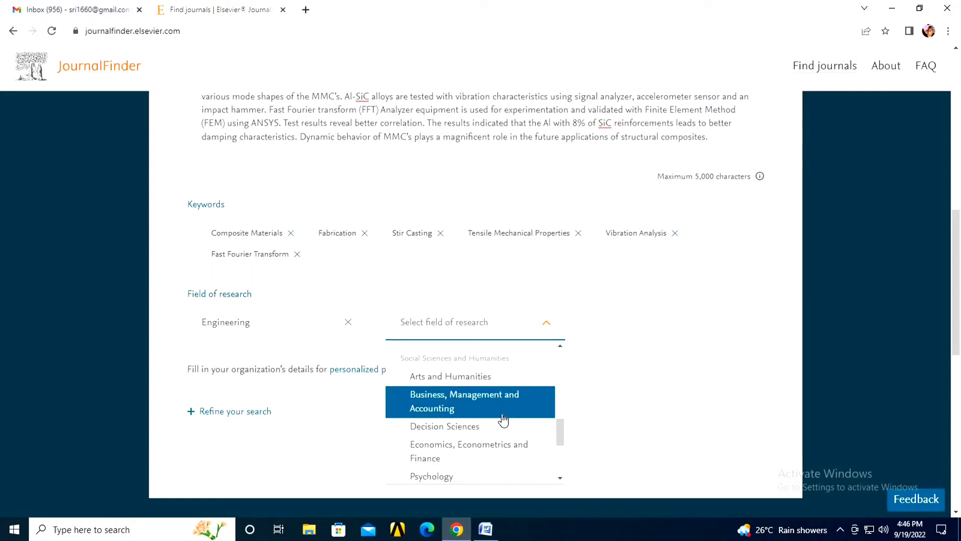
scroll(503, 420, down, 3)
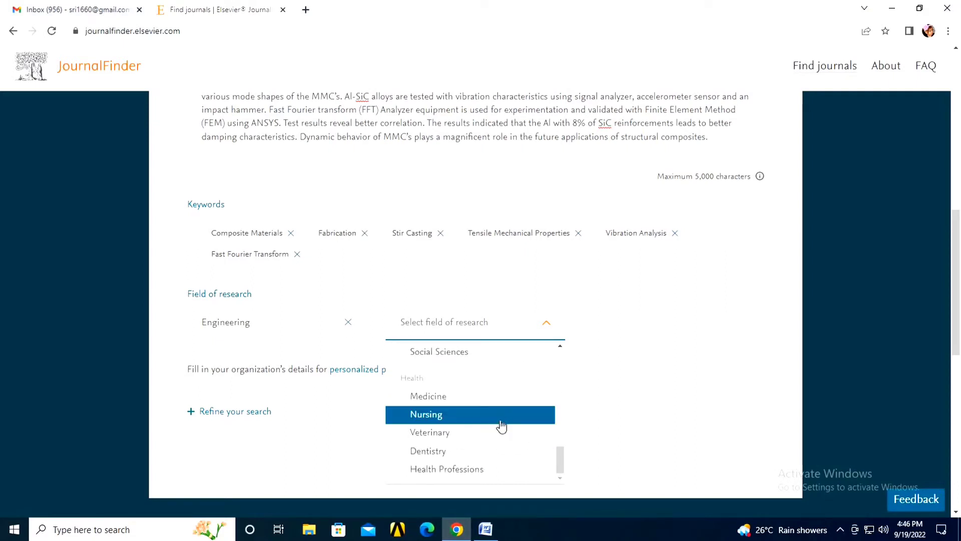
scroll(527, 420, up, 5)
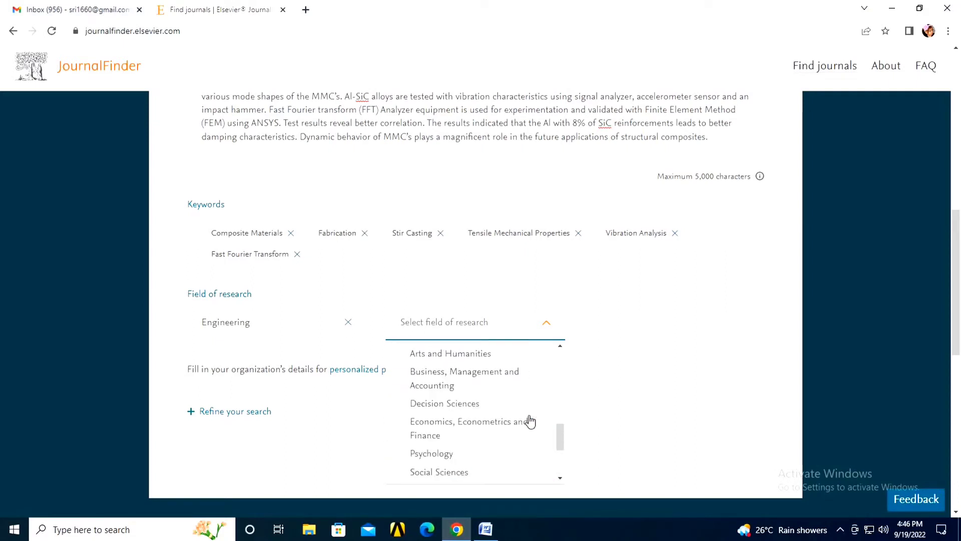
click(653, 395)
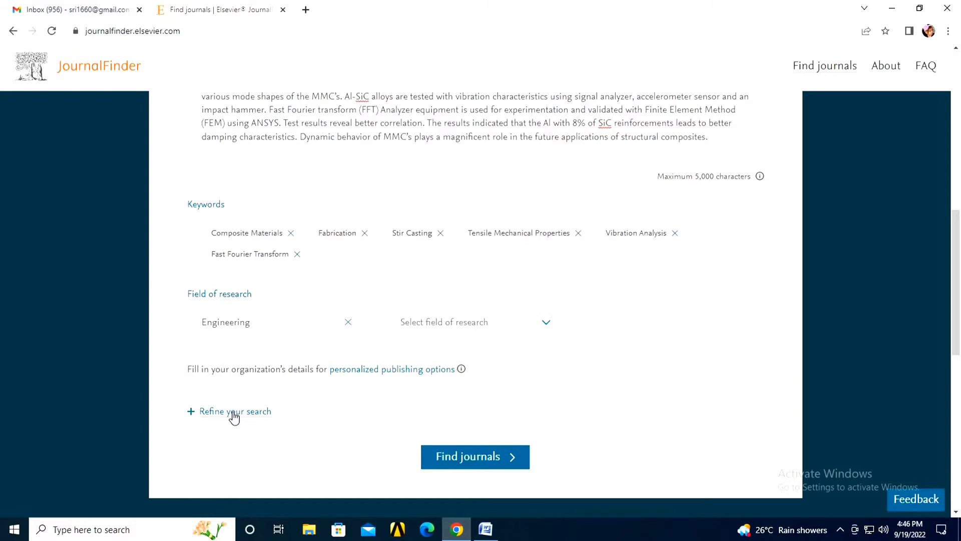
click(234, 414)
Step: Try the CiteScore and decision-time sliders, then reset Time to publication to All journals
scroll(277, 367, down, 5)
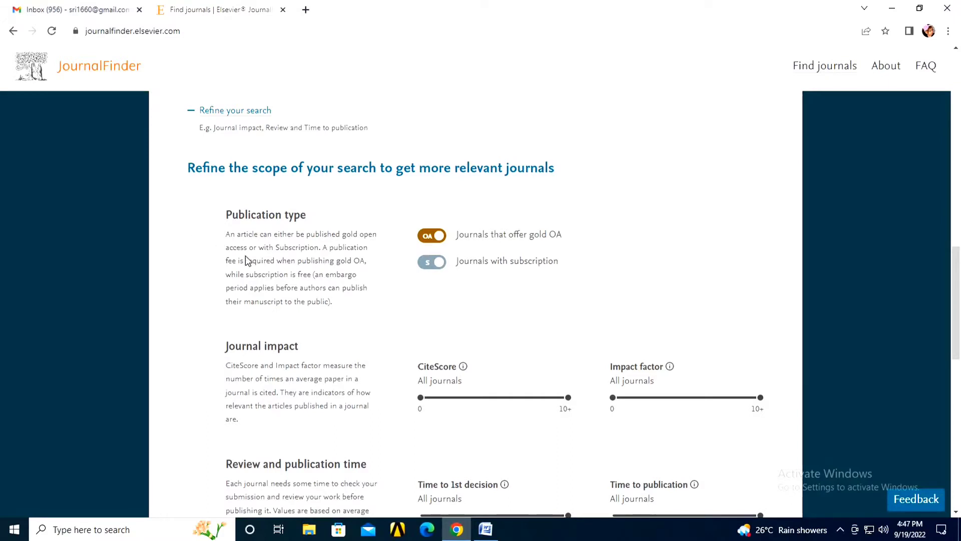
scroll(313, 259, down, 1)
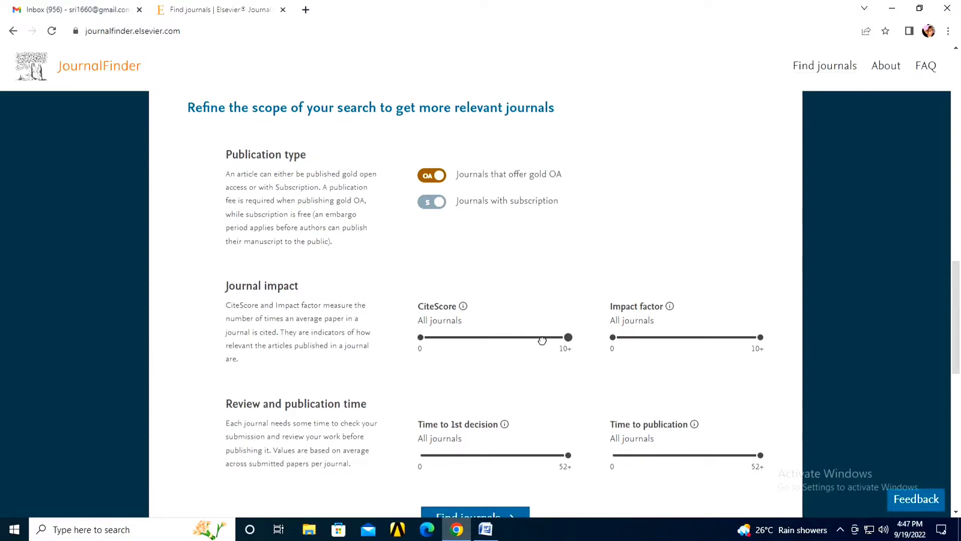
drag(567, 337, 601, 346)
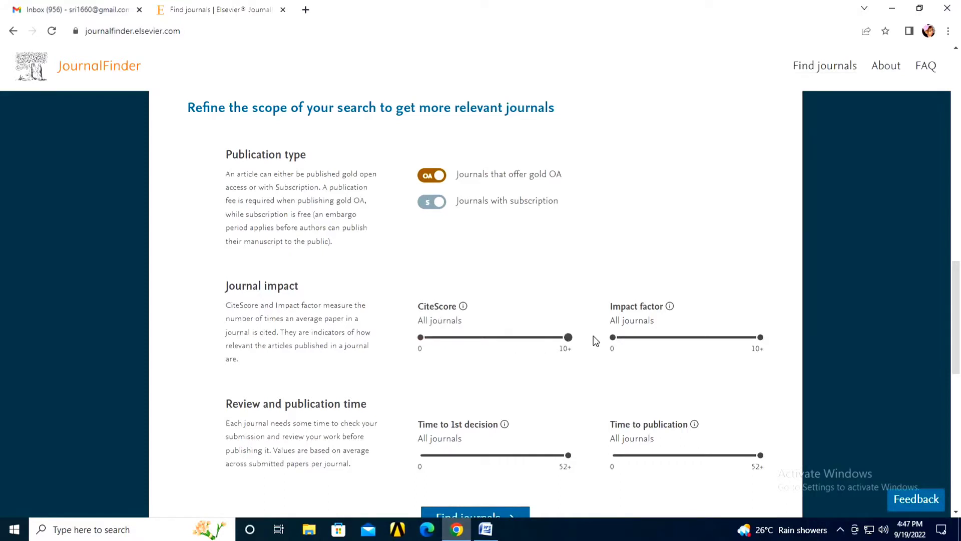
scroll(485, 332, down, 2)
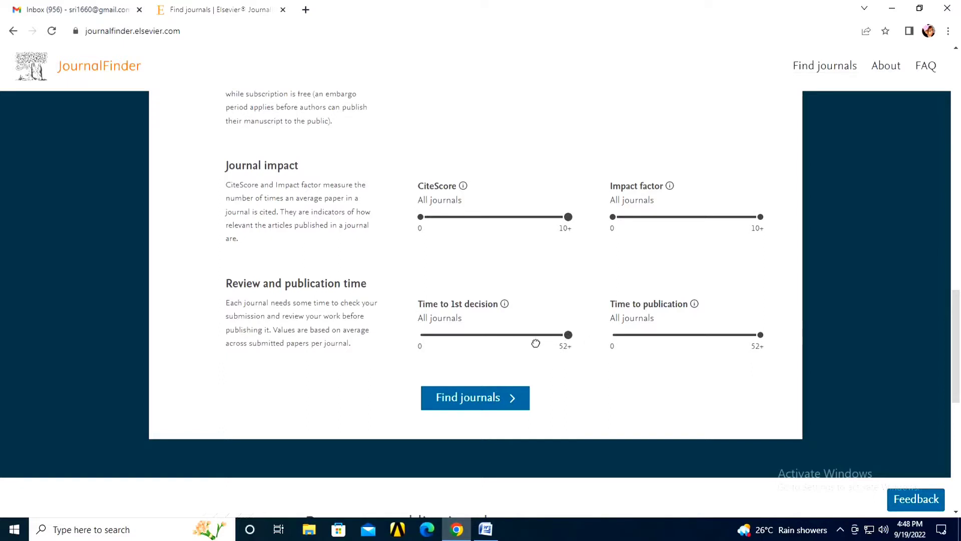
drag(535, 343, 575, 348)
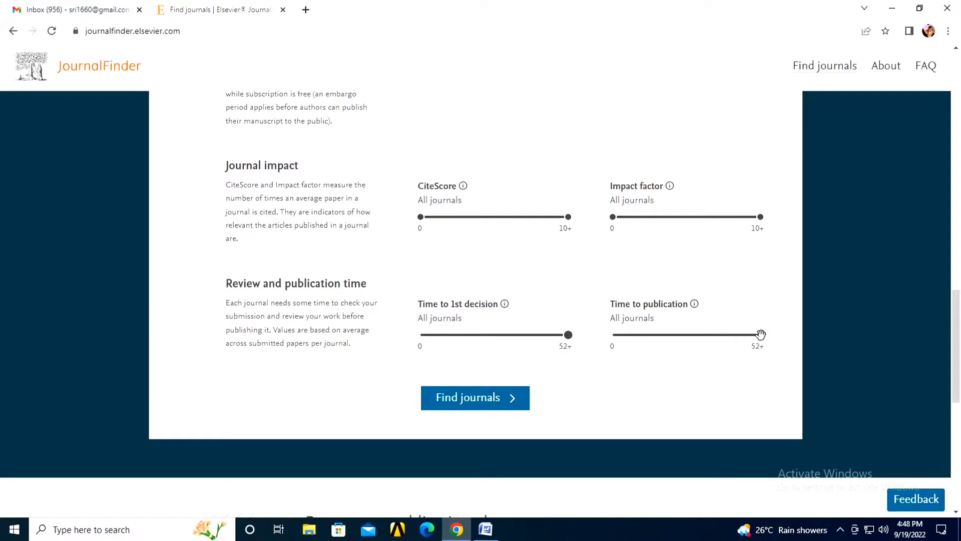
drag(760, 338, 651, 340)
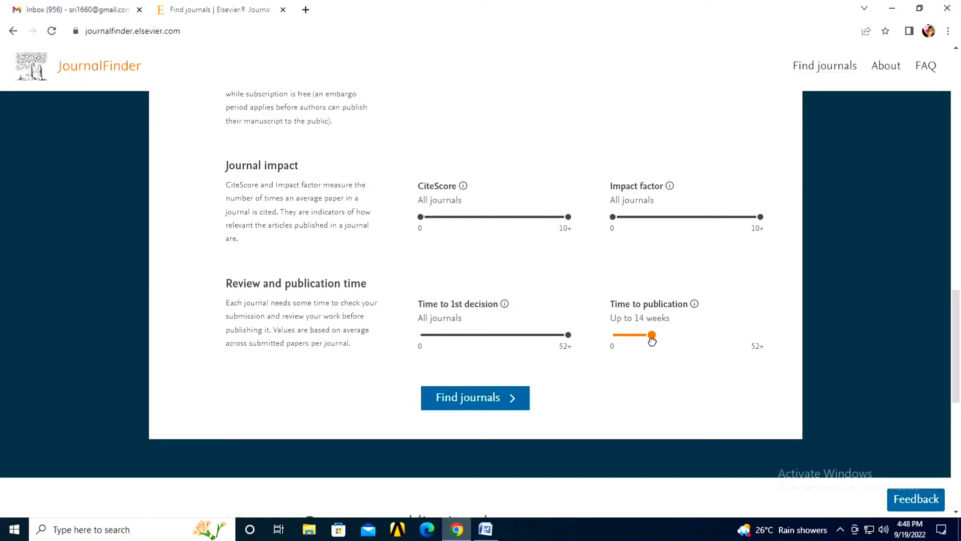
click(761, 345)
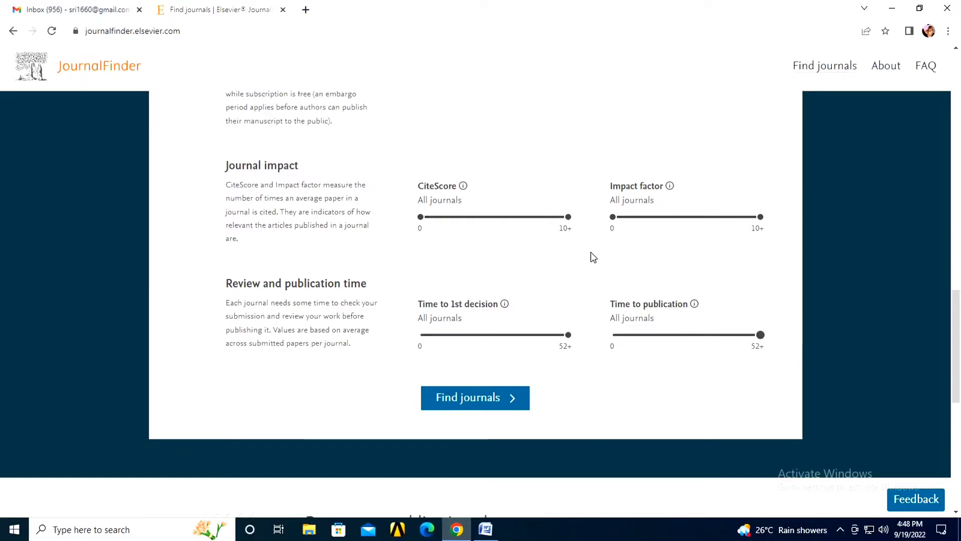
Step: Run the Find journals search with gold OA and all sliders at All journals
scroll(591, 253, up, 7)
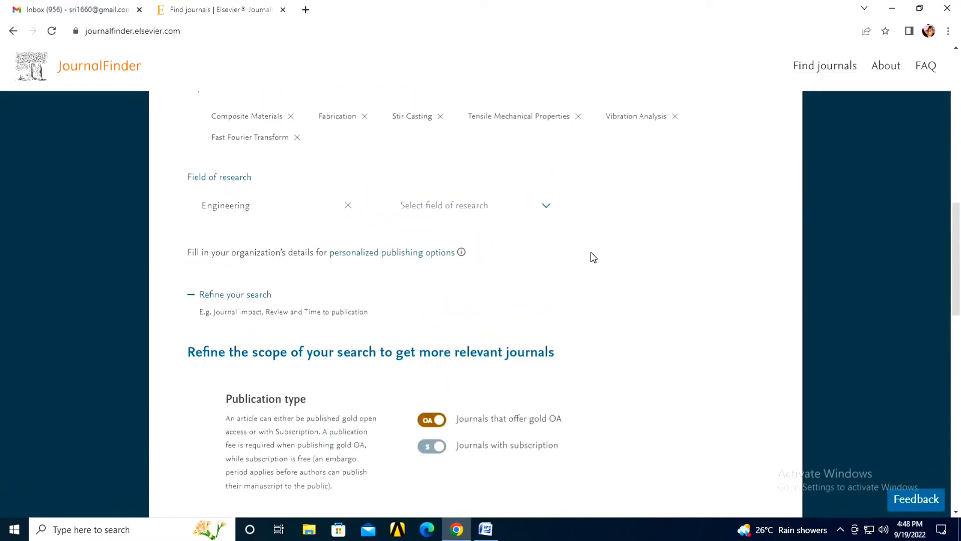
scroll(593, 257, up, 10)
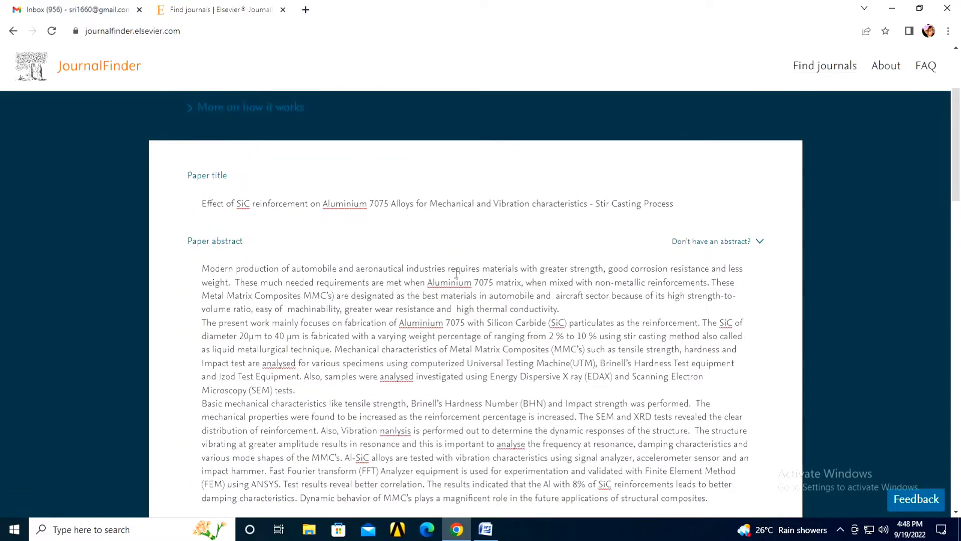
scroll(456, 273, down, 5)
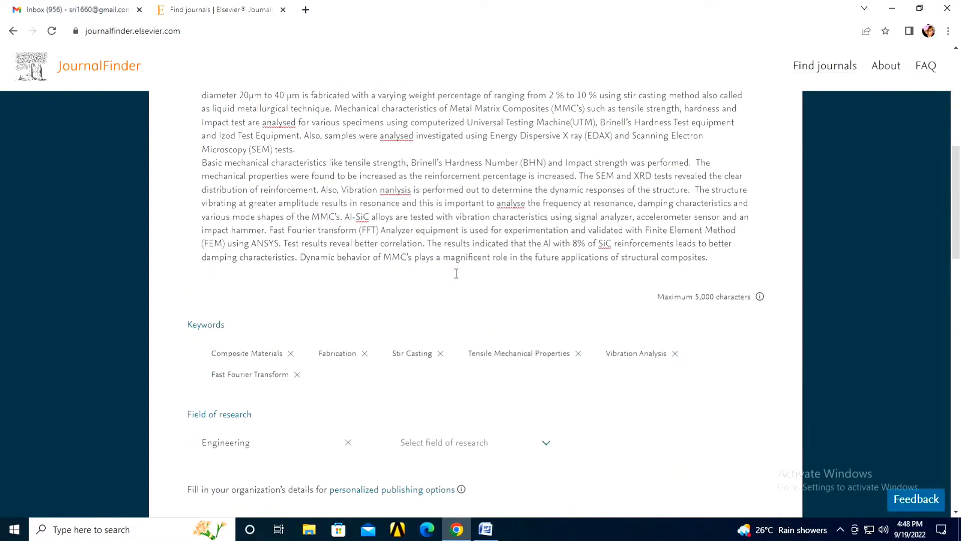
scroll(456, 273, down, 7)
scroll(456, 273, down, 9)
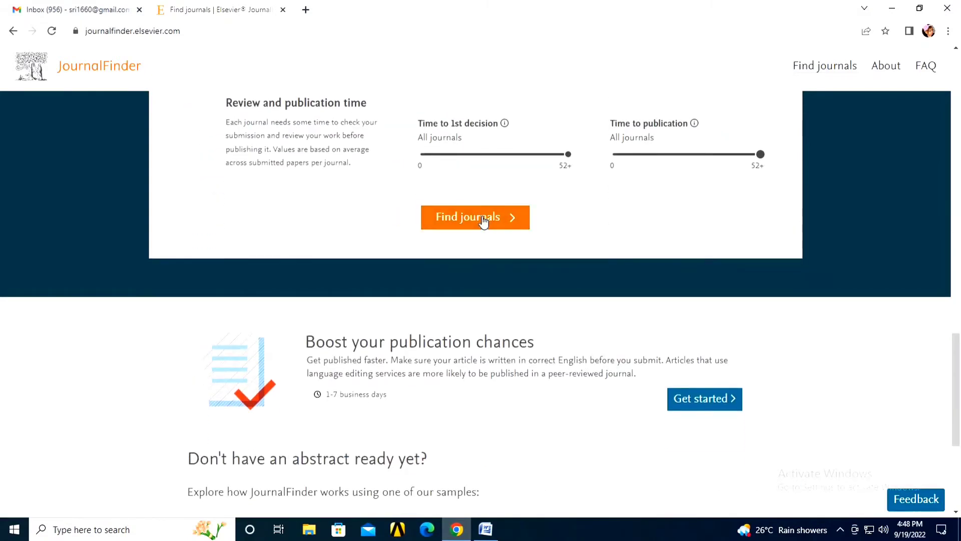
click(483, 219)
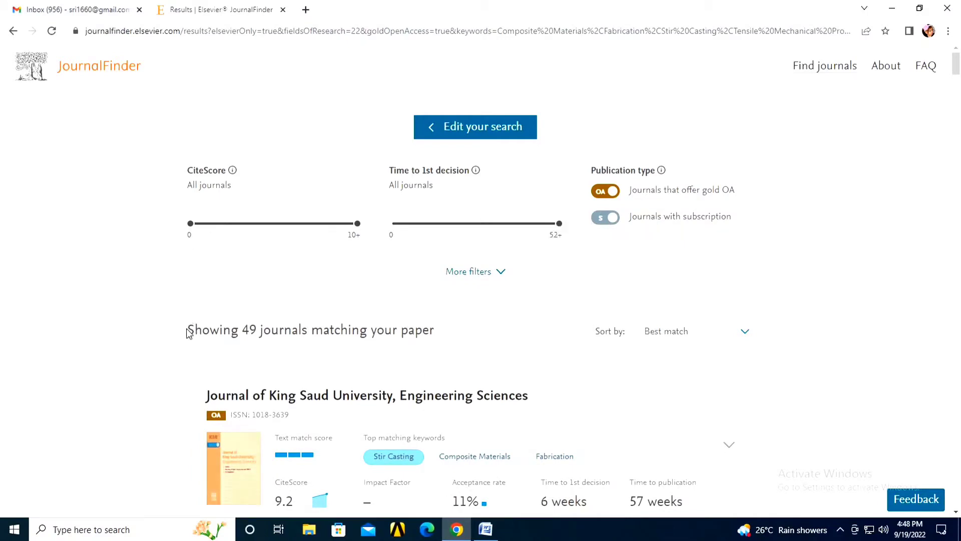
Step: Check the 49-journal count, keep sorting at Best match, and scroll through the result cards
drag(188, 330, 452, 350)
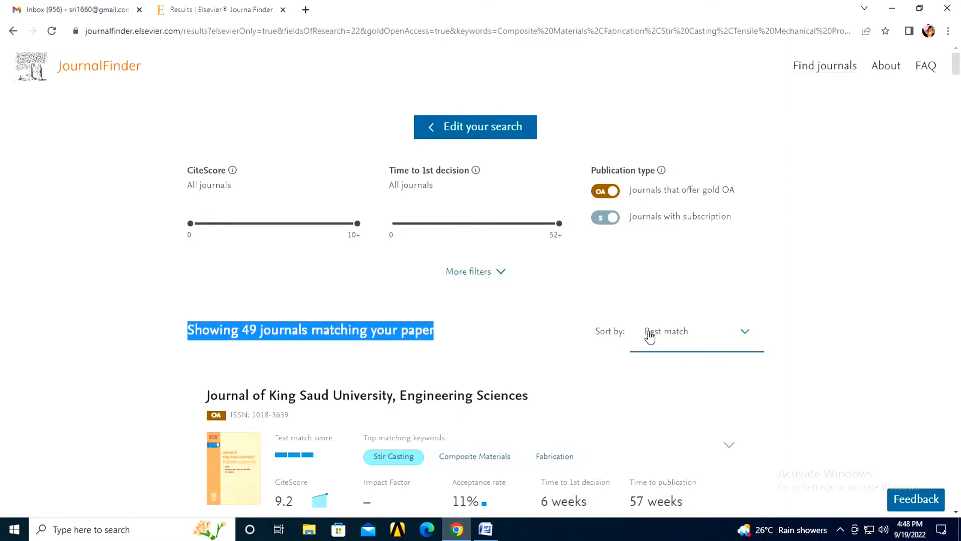
click(745, 339)
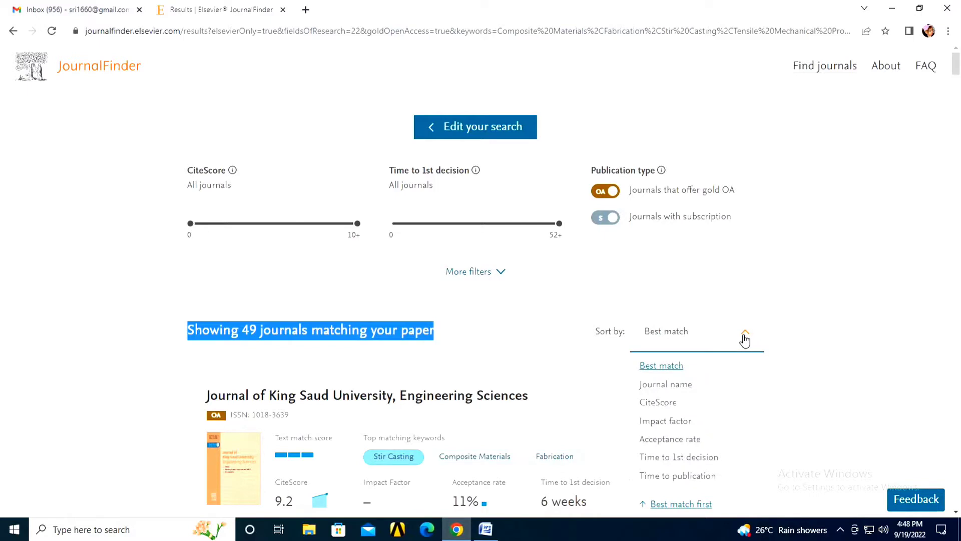
scroll(745, 338, down, 1)
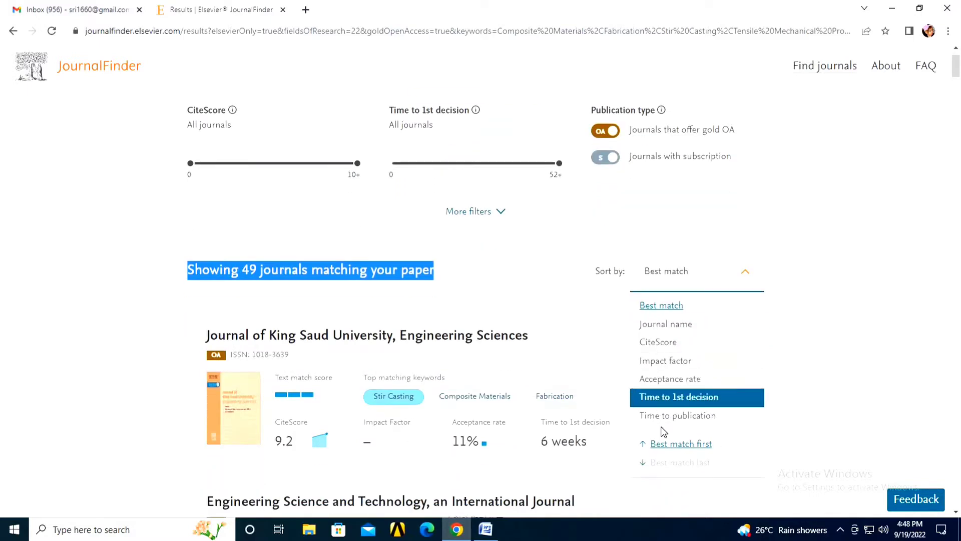
click(553, 279)
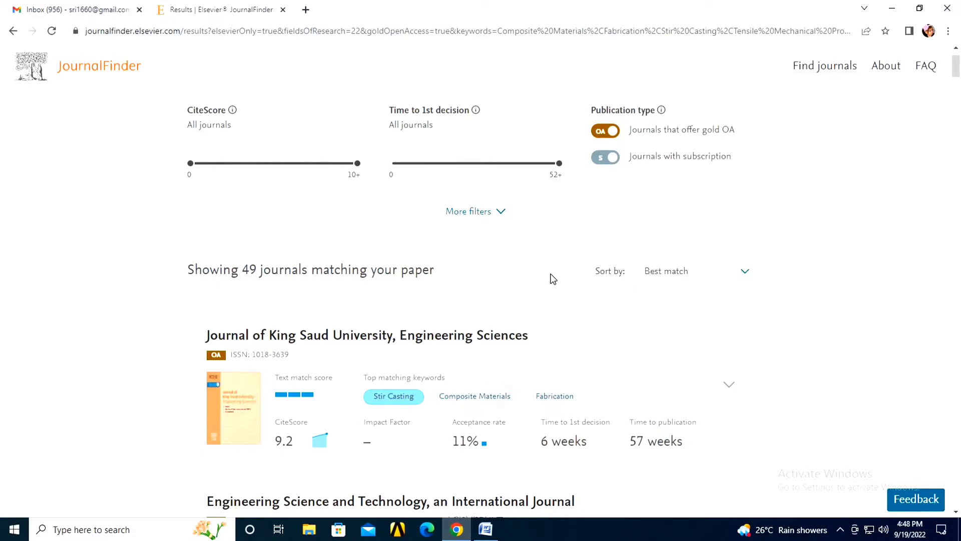
scroll(289, 309, down, 1)
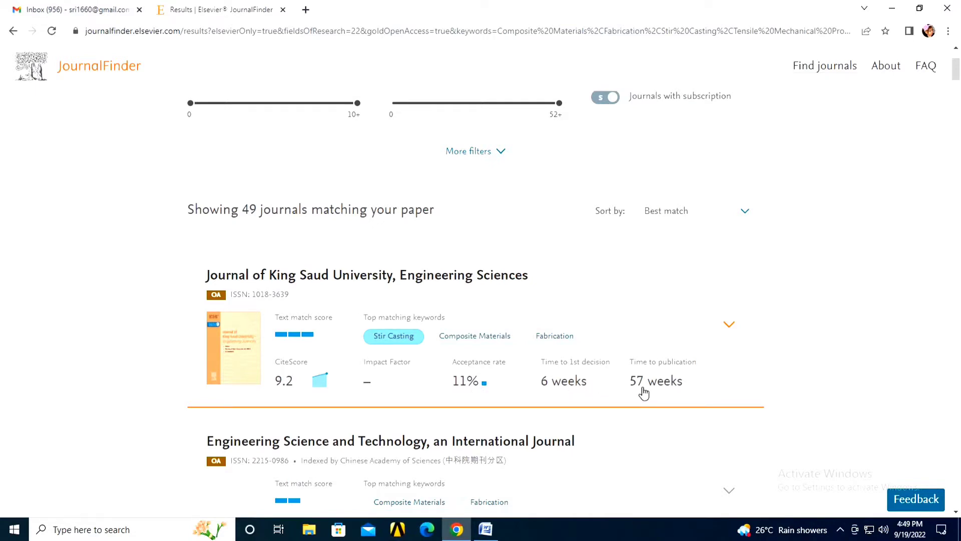
scroll(644, 393, down, 1)
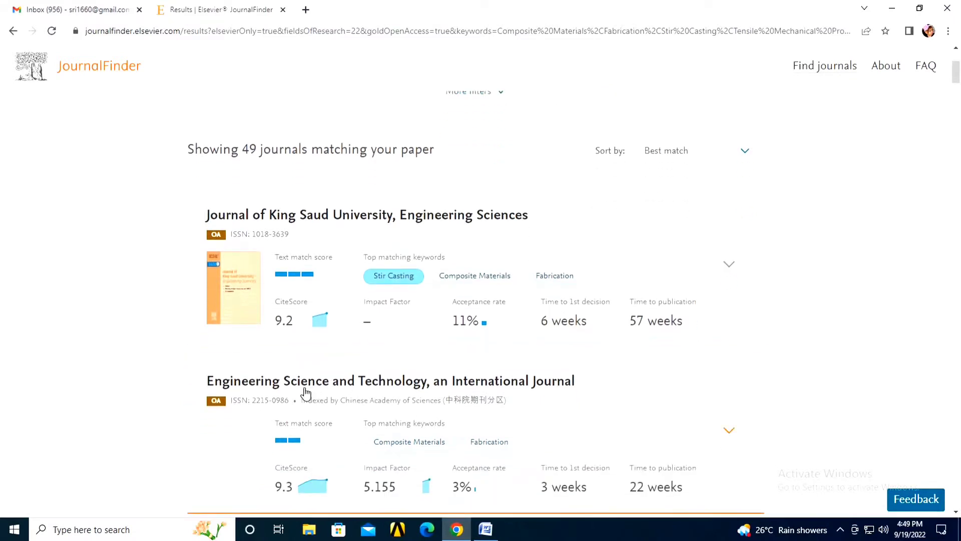
scroll(393, 389, down, 1)
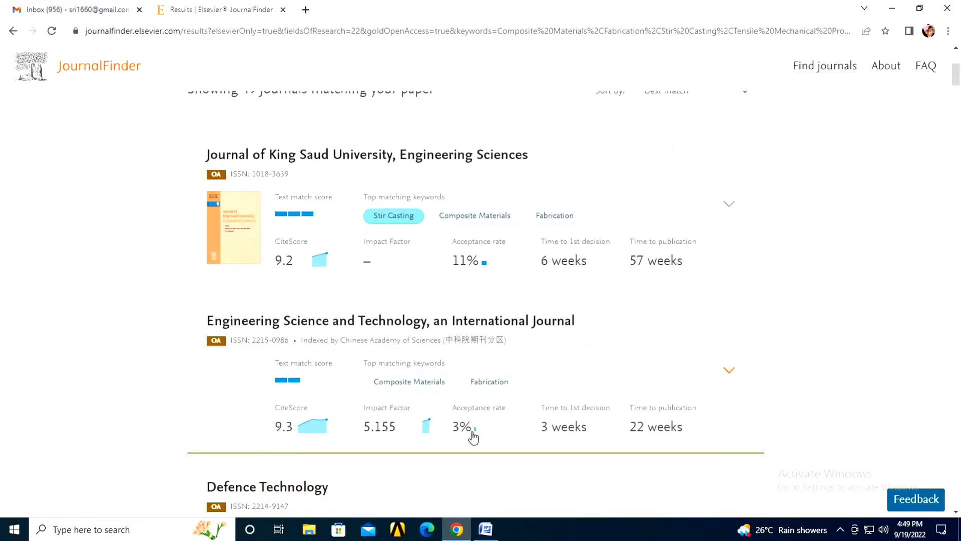
scroll(255, 391, down, 4)
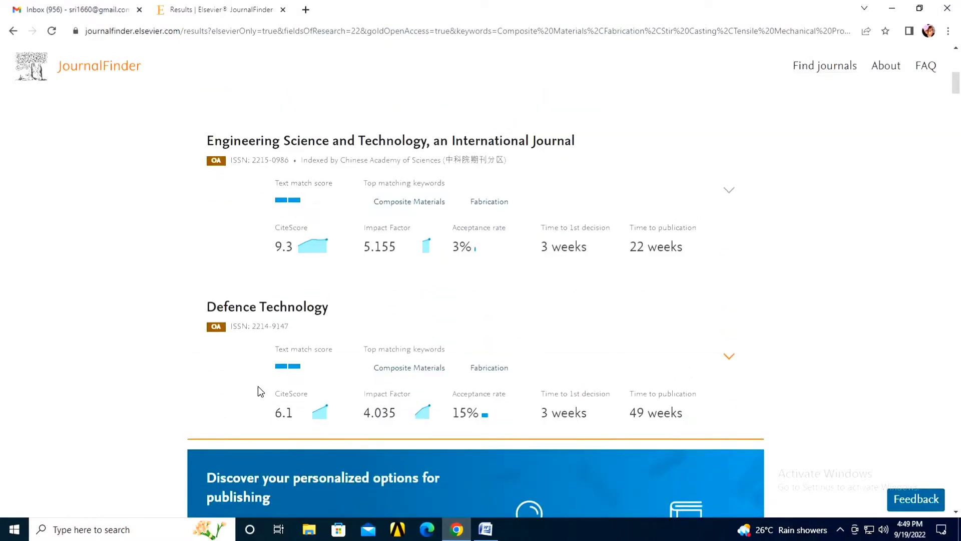
scroll(258, 391, down, 3)
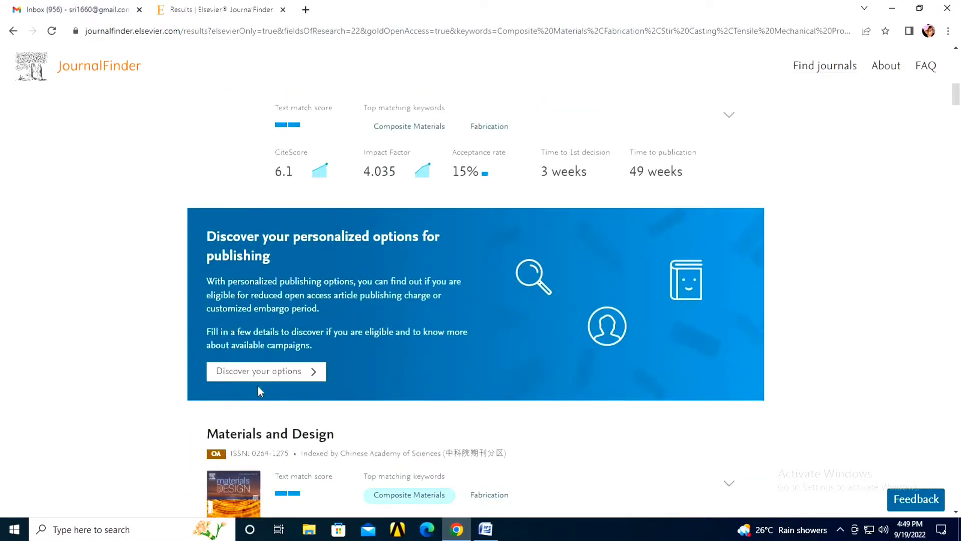
scroll(262, 388, up, 10)
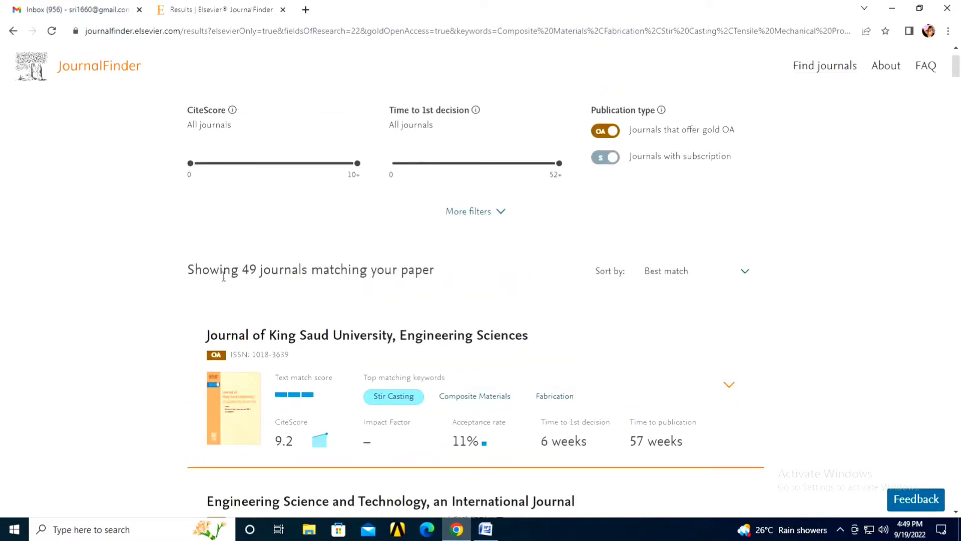
Step: Highlight the 'Showing 49 journals' heading and scroll down to International Journal of Machine Tools and Manufacture
drag(224, 272, 448, 288)
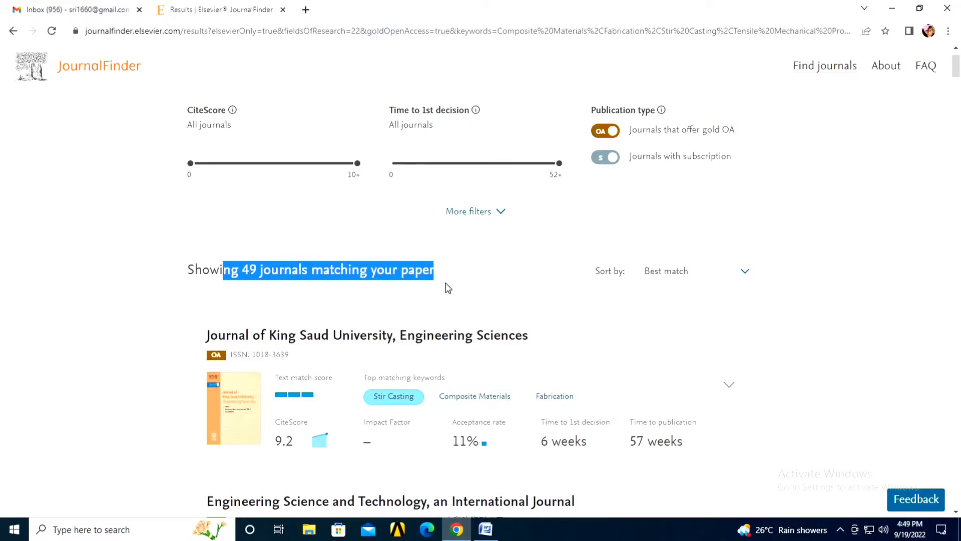
scroll(447, 288, down, 15)
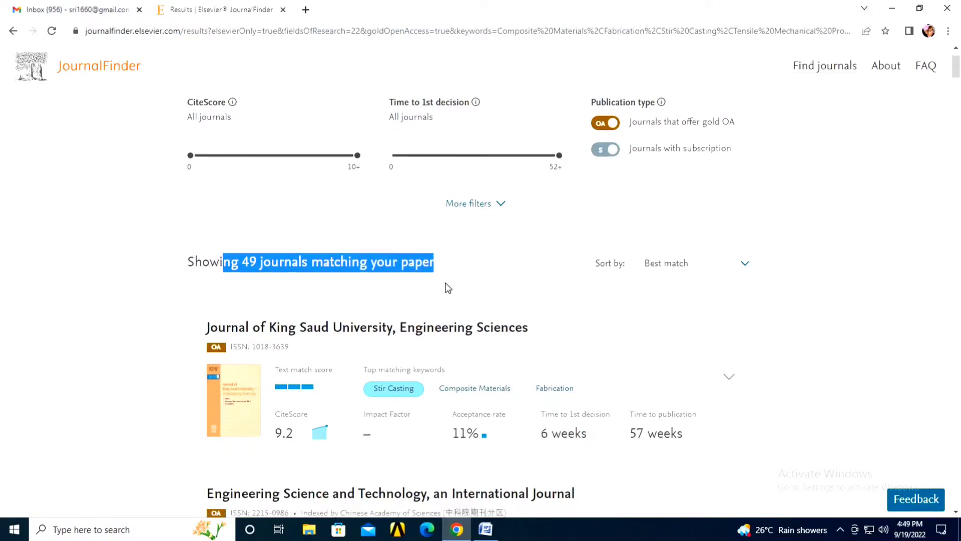
scroll(447, 289, down, 5)
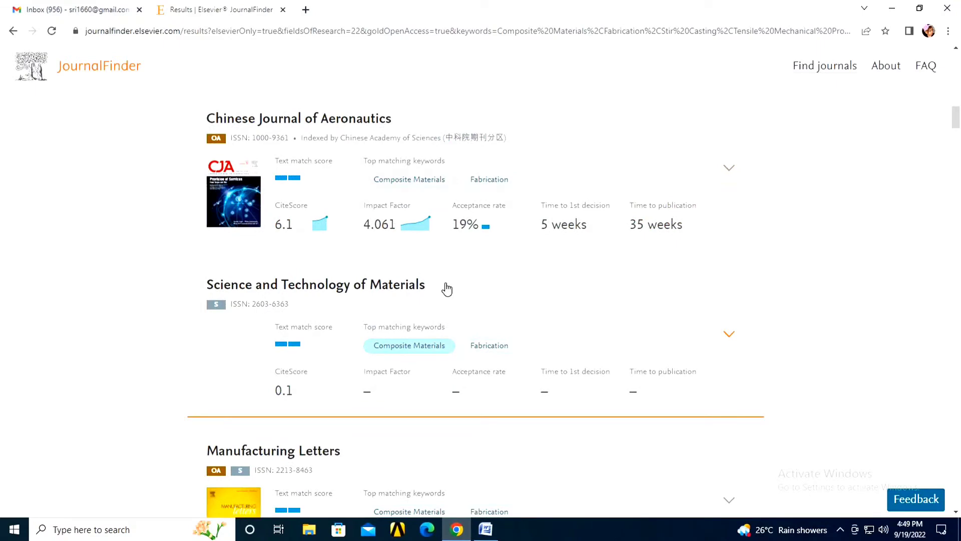
scroll(448, 289, down, 7)
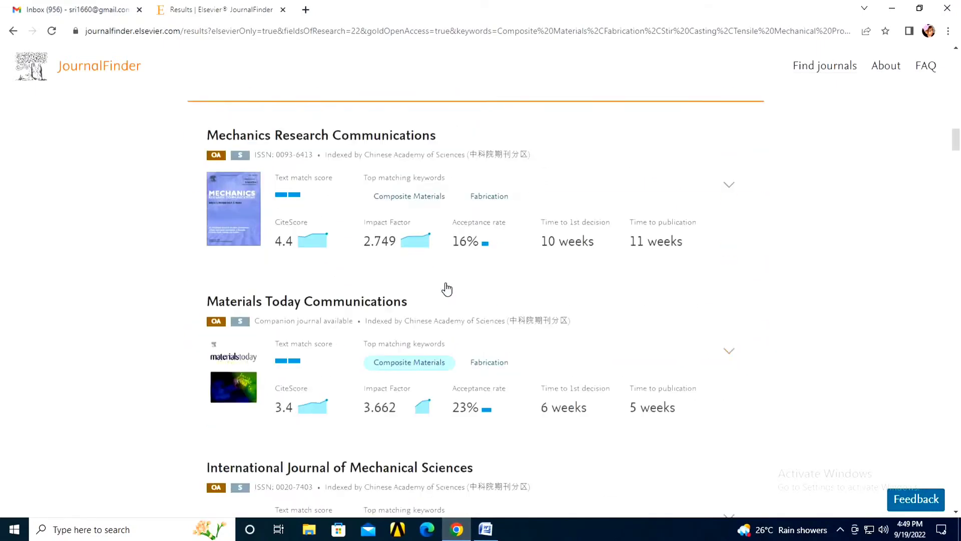
scroll(447, 289, down, 1)
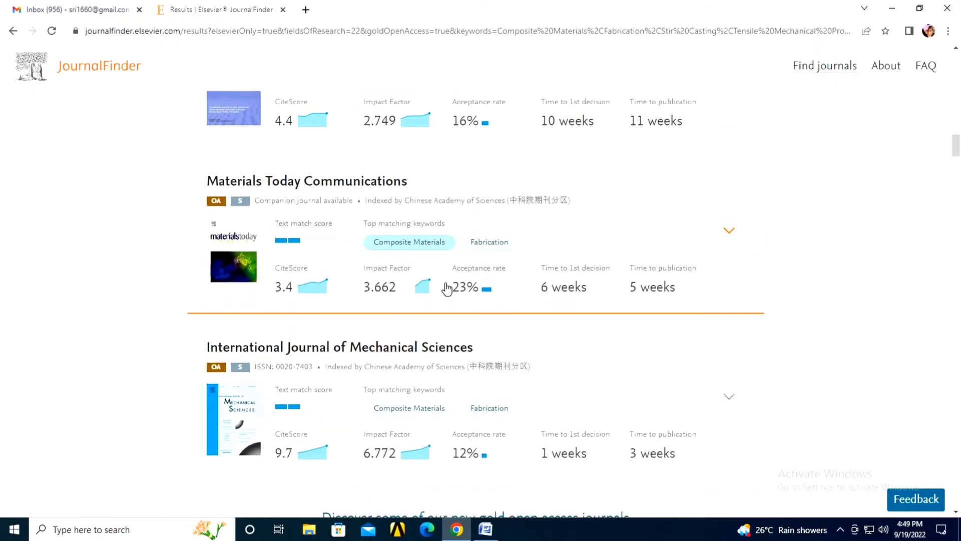
scroll(447, 289, down, 3)
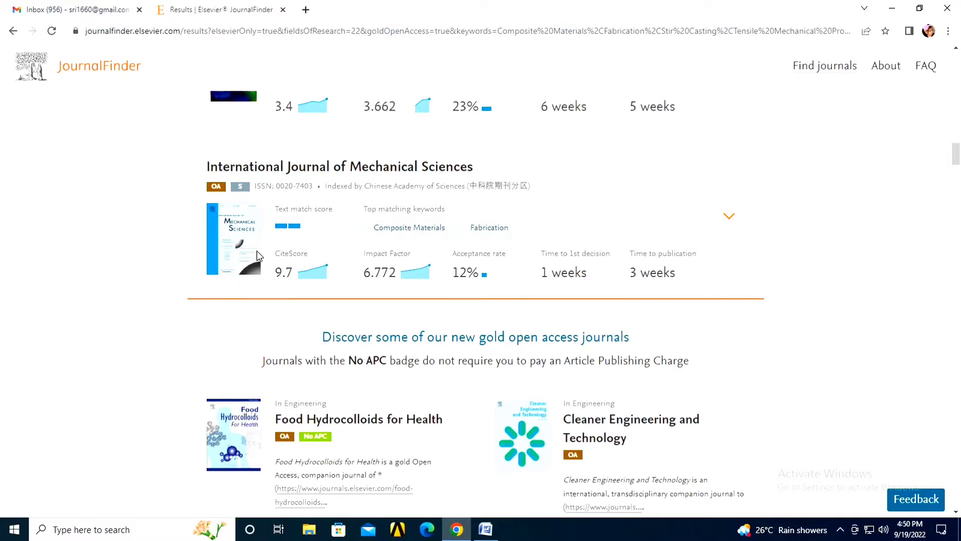
scroll(265, 263, down, 6)
scroll(280, 262, down, 10)
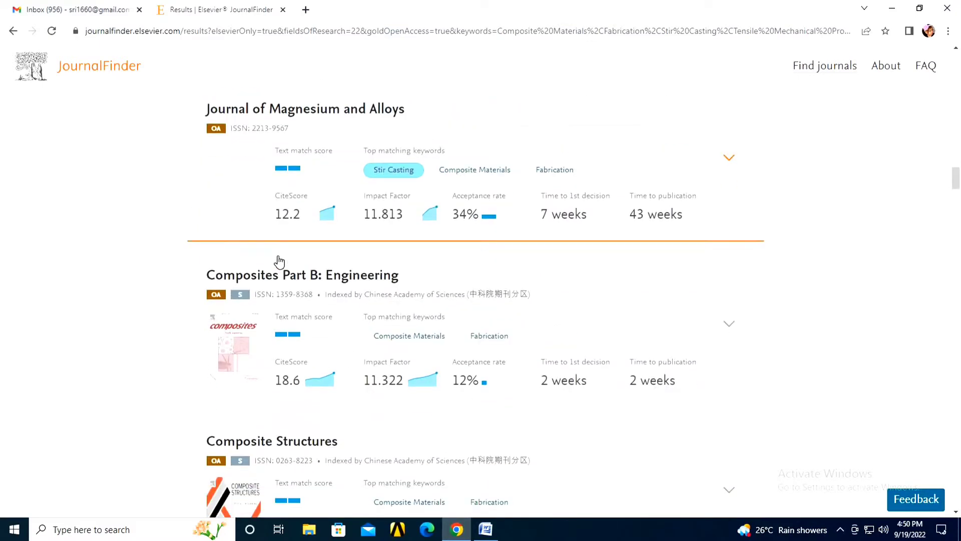
scroll(279, 262, down, 2)
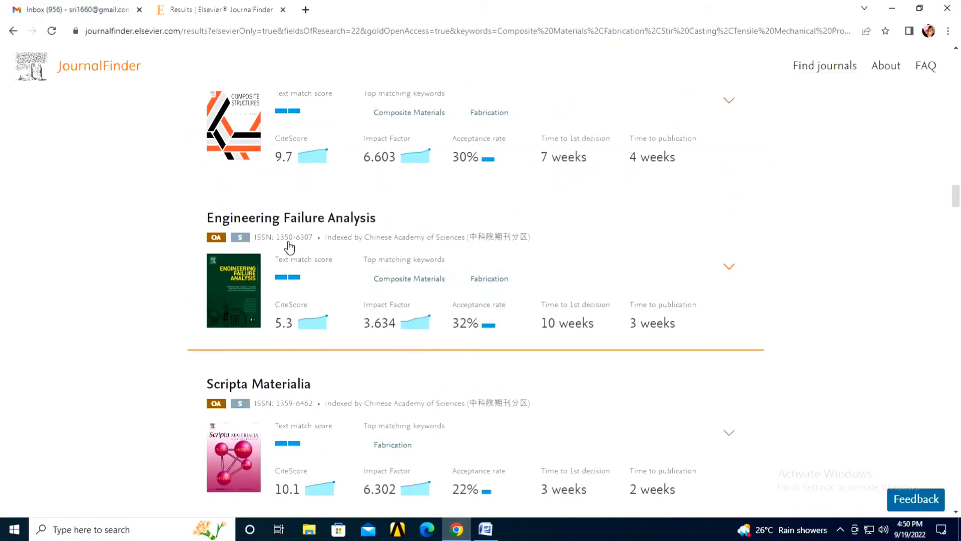
scroll(266, 160, up, 1)
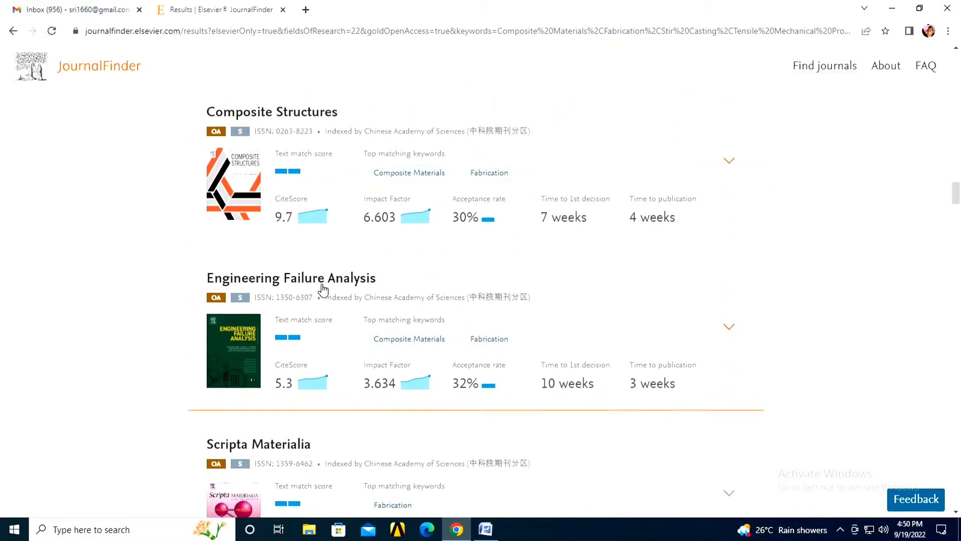
scroll(322, 286, down, 4)
scroll(321, 289, down, 1)
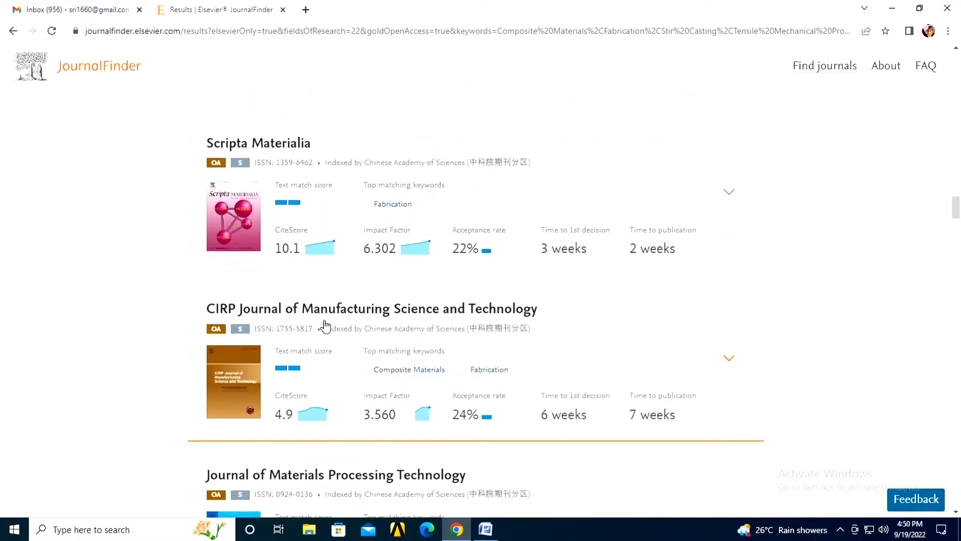
scroll(406, 331, down, 2)
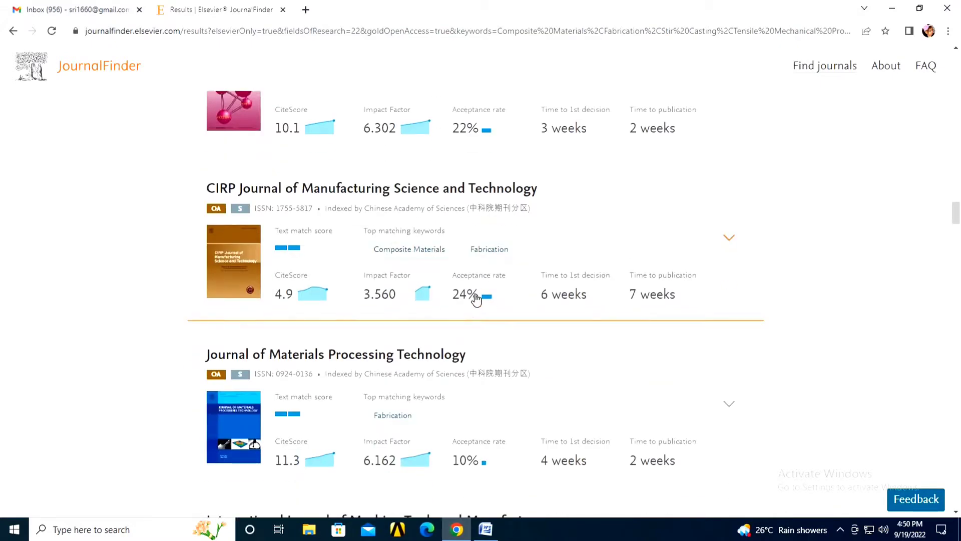
scroll(476, 304, down, 2)
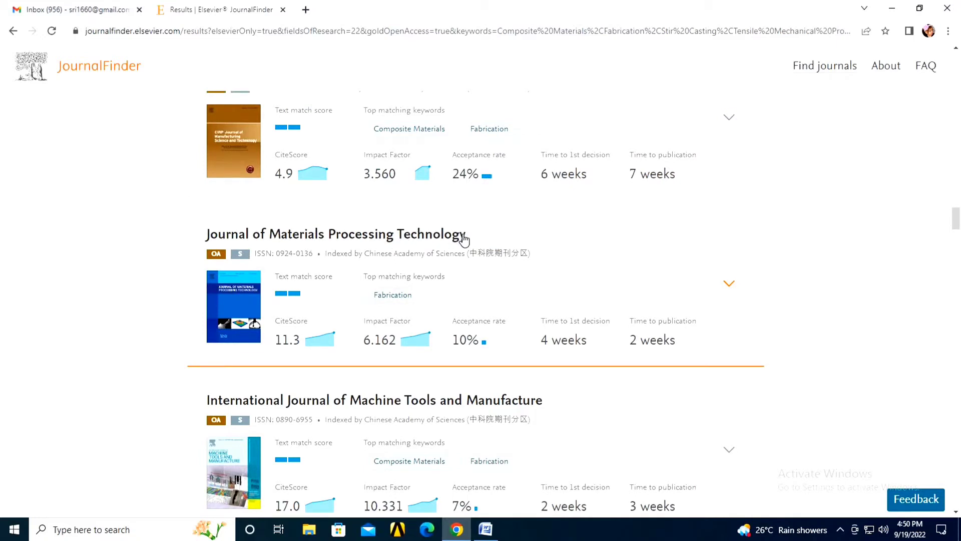
scroll(464, 240, down, 1)
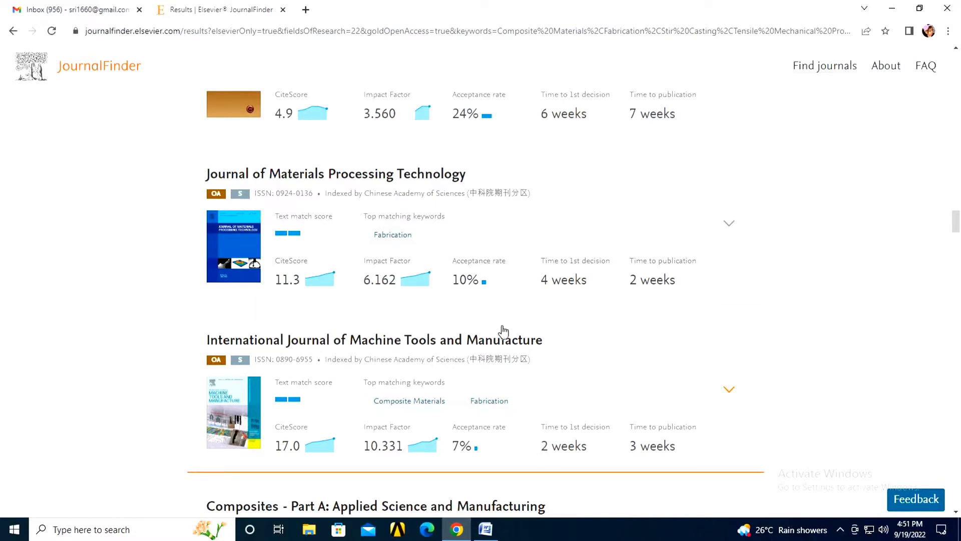
scroll(503, 332, down, 1)
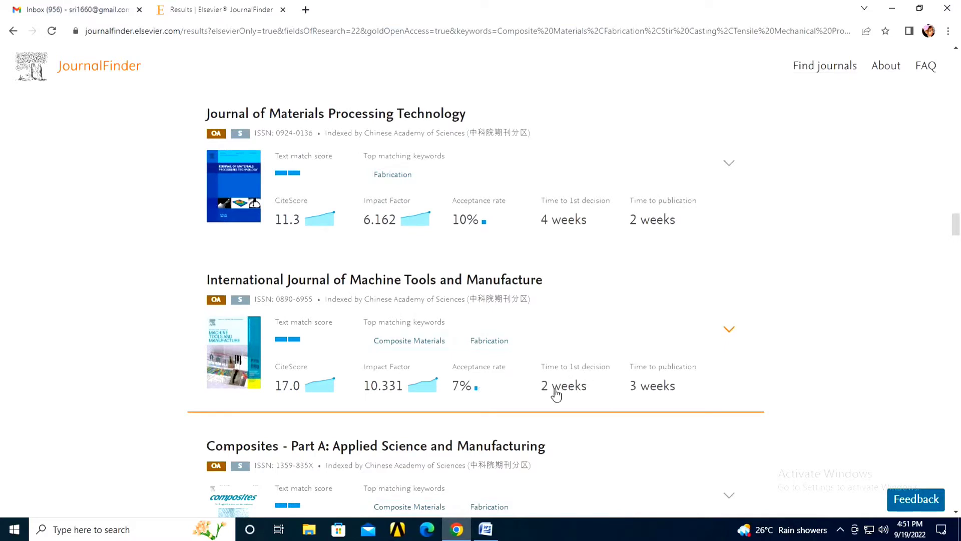
scroll(424, 335, up, 1)
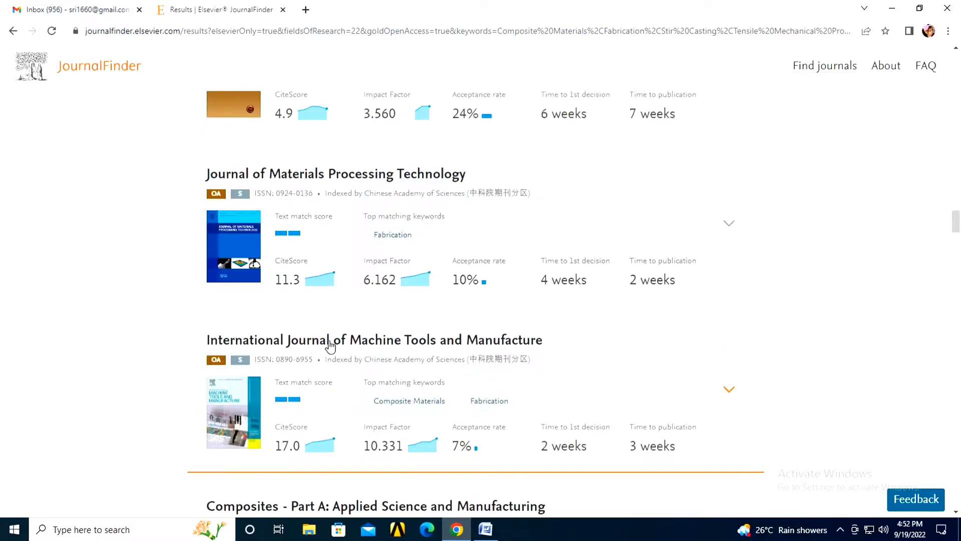
Step: Expand the Machine Tools and Manufacture card to review its $4,840 APC, 24-month embargo and scope
click(486, 387)
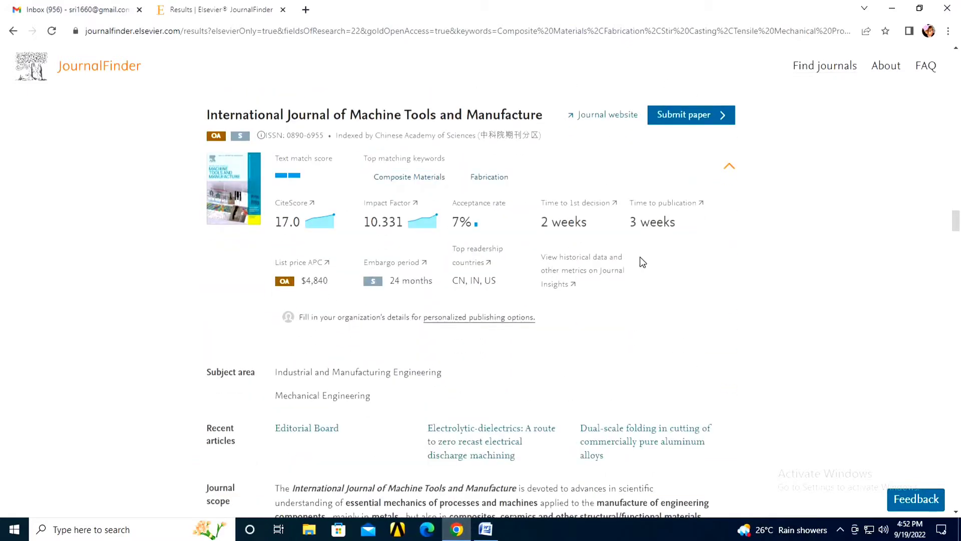
scroll(719, 239, up, 1)
click(729, 228)
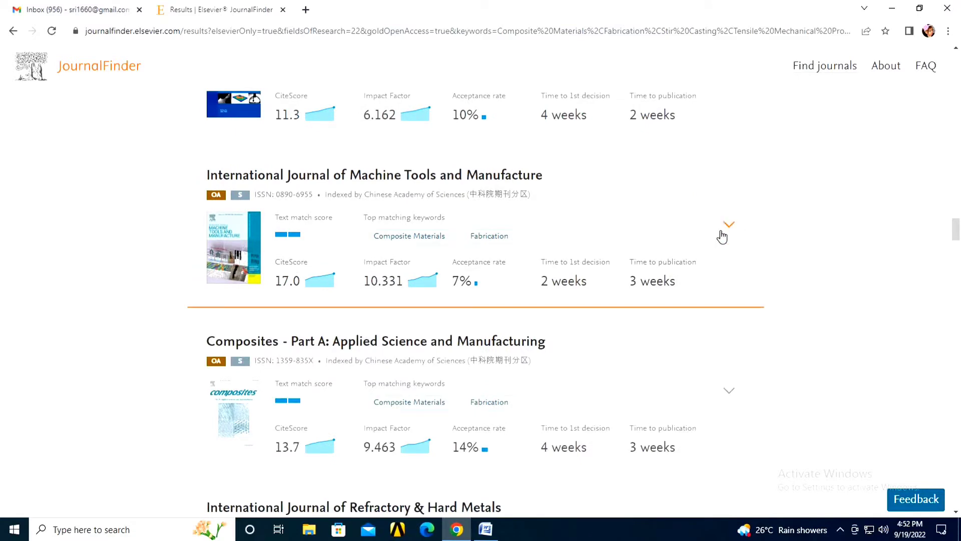
click(728, 225)
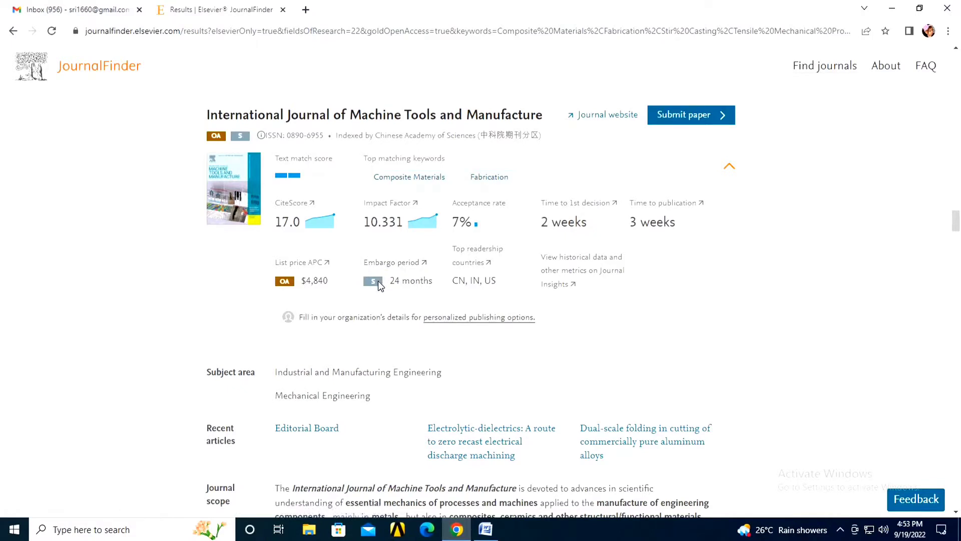
mouse_move(378, 285)
scroll(285, 374, down, 3)
scroll(349, 357, down, 2)
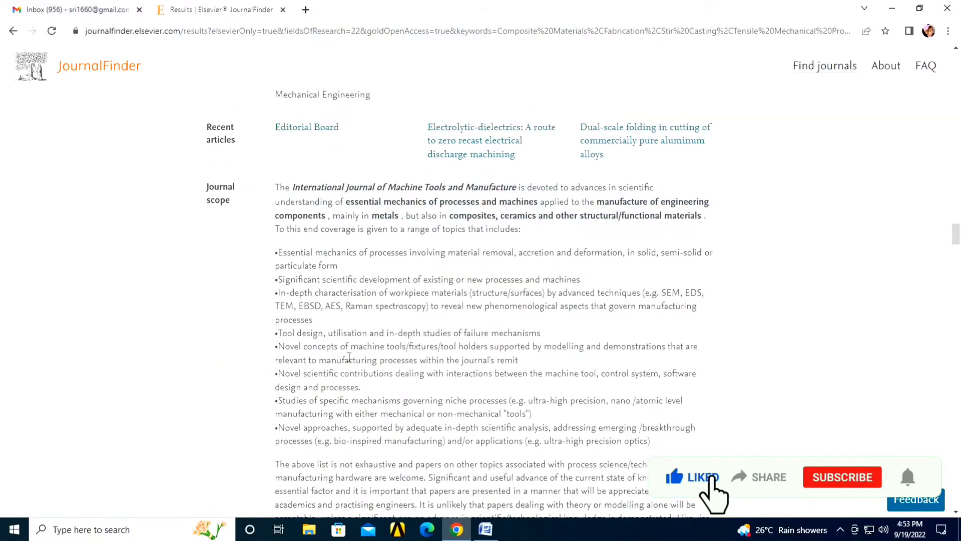
scroll(380, 352, down, 4)
scroll(414, 350, up, 6)
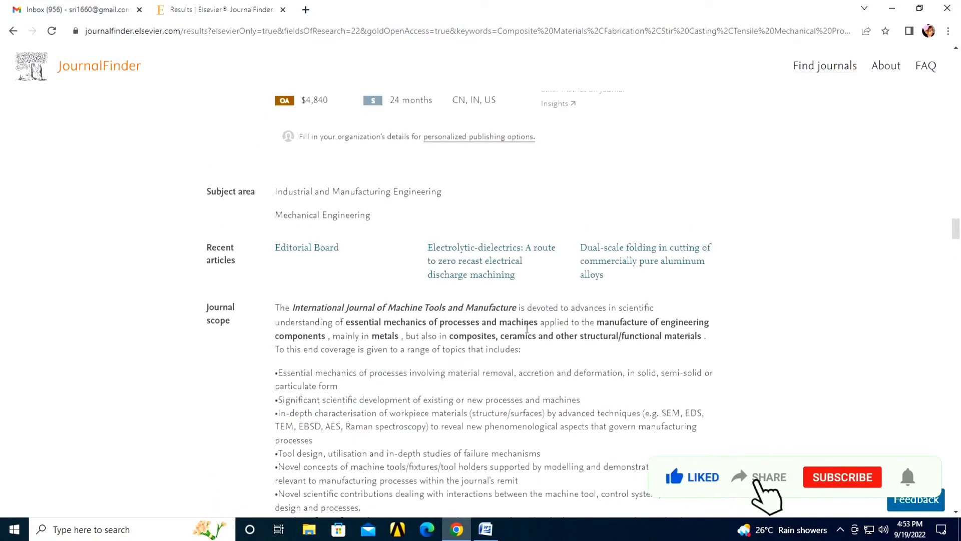
scroll(527, 328, up, 3)
scroll(601, 201, up, 1)
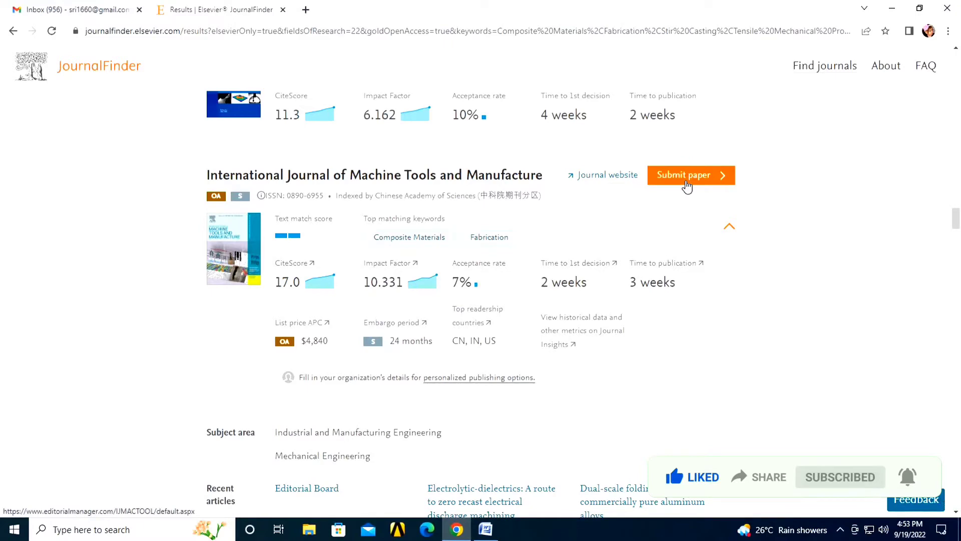
Step: Open the journal's ScienceDirect home page in a new tab and scroll through it
click(600, 178)
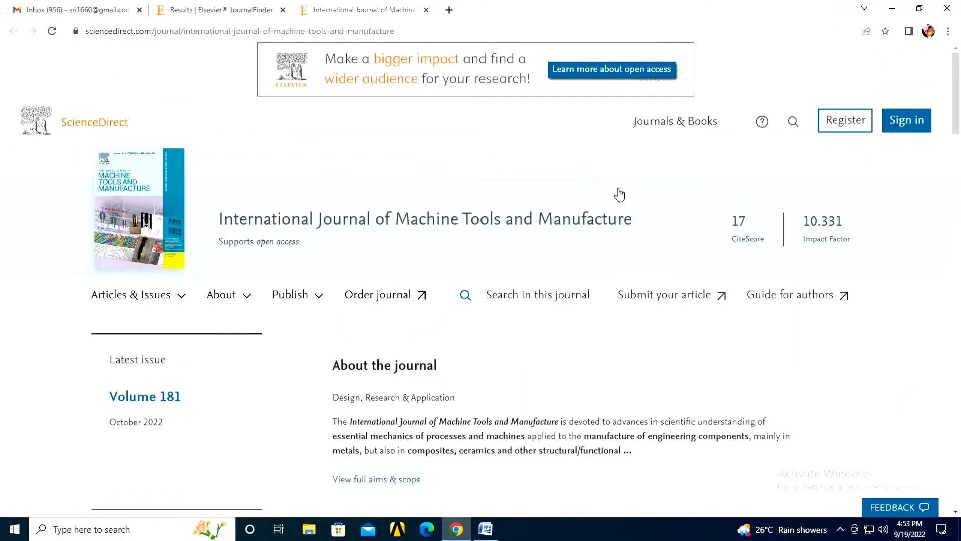
scroll(620, 194, down, 5)
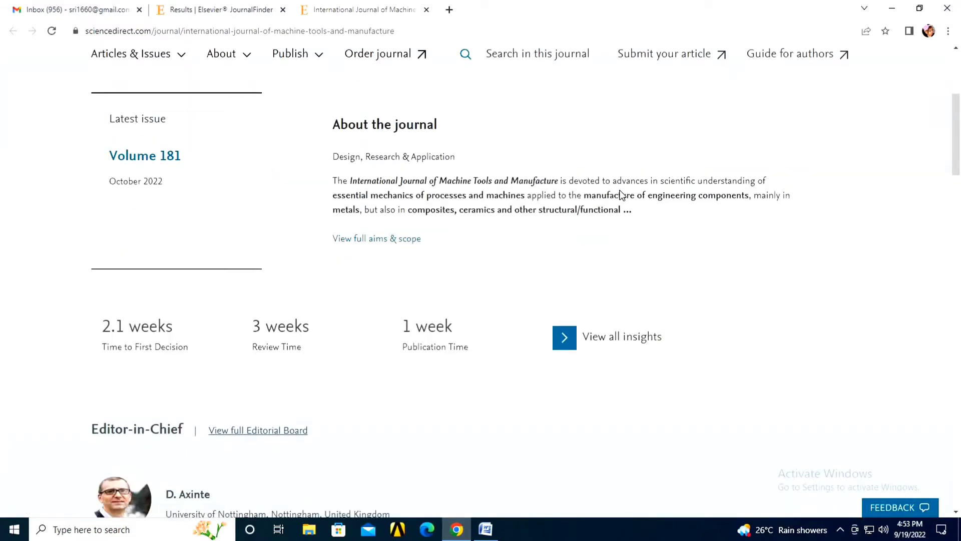
scroll(526, 245, down, 1)
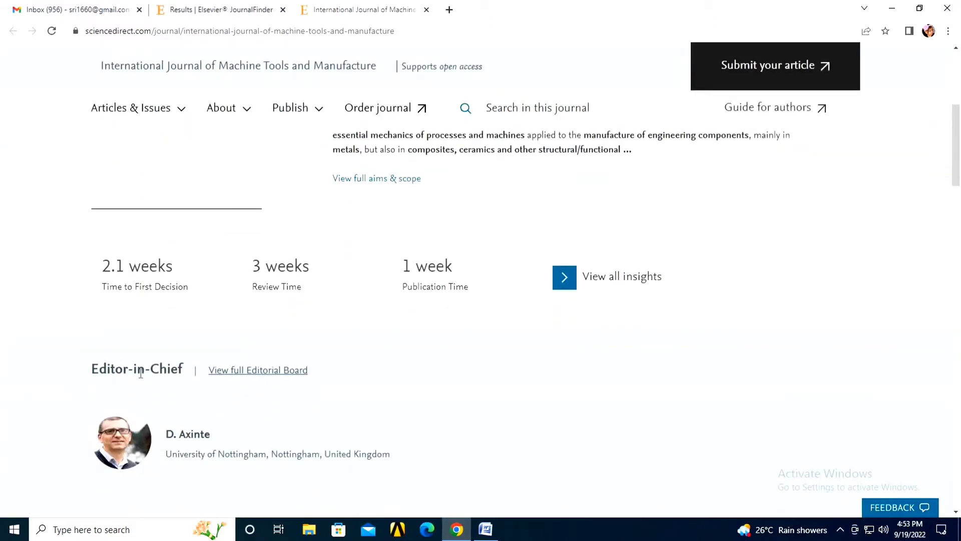
scroll(281, 382, down, 2)
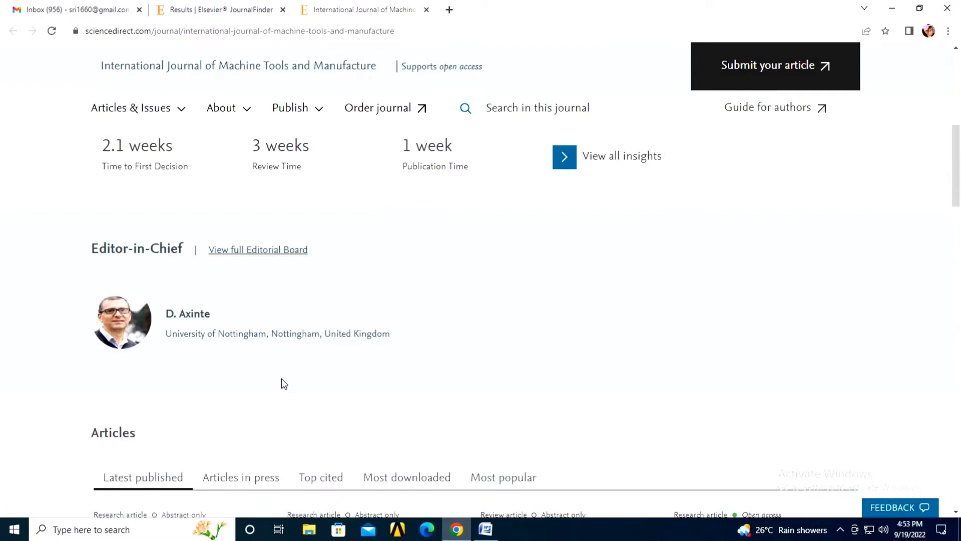
scroll(381, 352, down, 4)
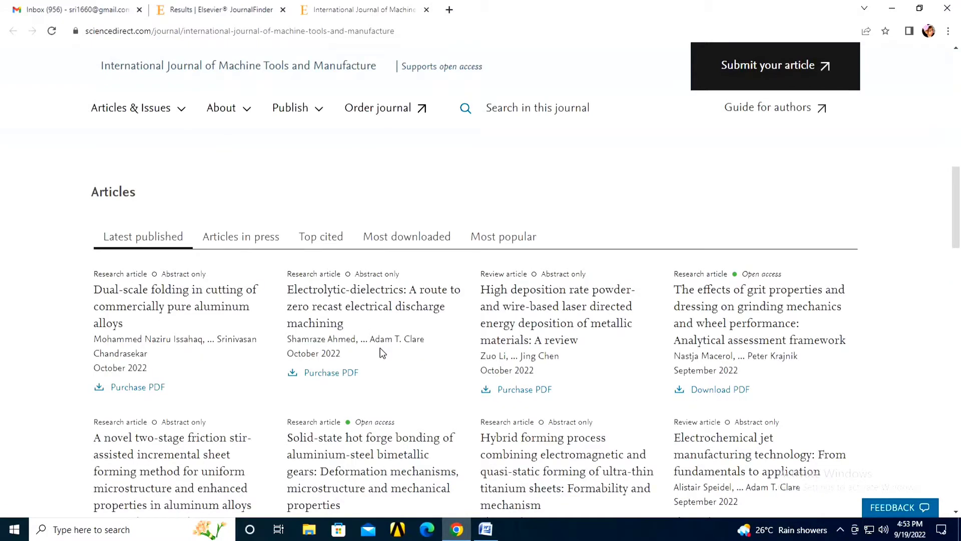
Step: Browse the Articles in press, Top cited and Most downloaded lists, then go to Submit your article
click(257, 240)
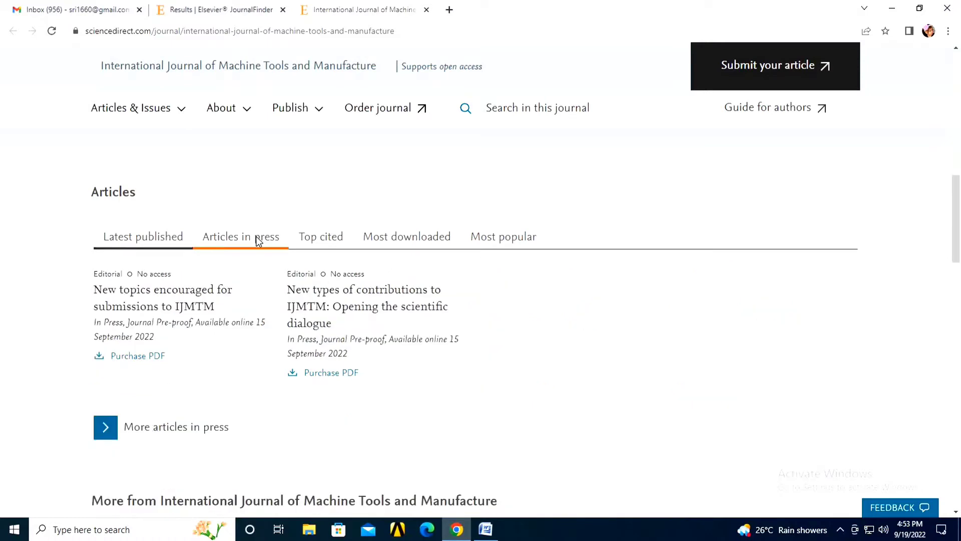
click(331, 240)
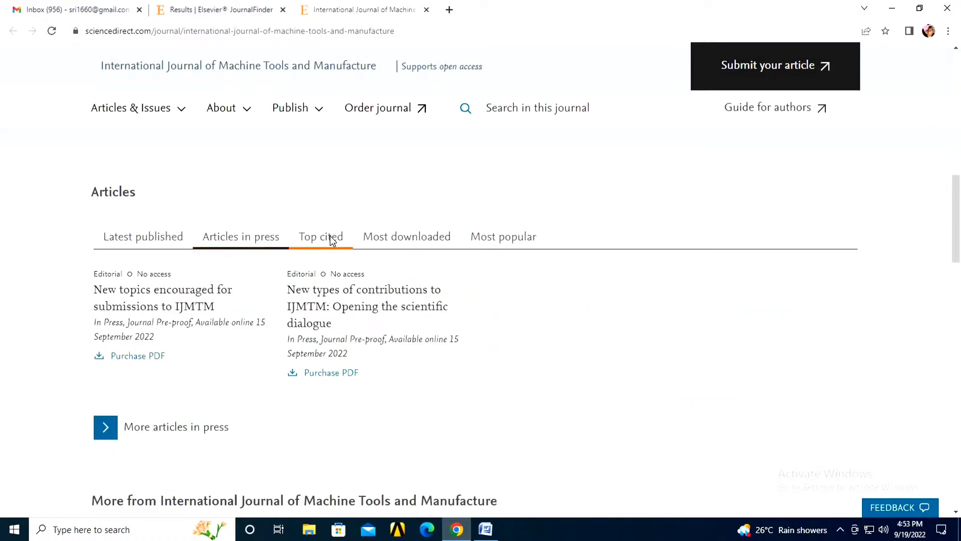
click(411, 240)
scroll(861, 259, up, 10)
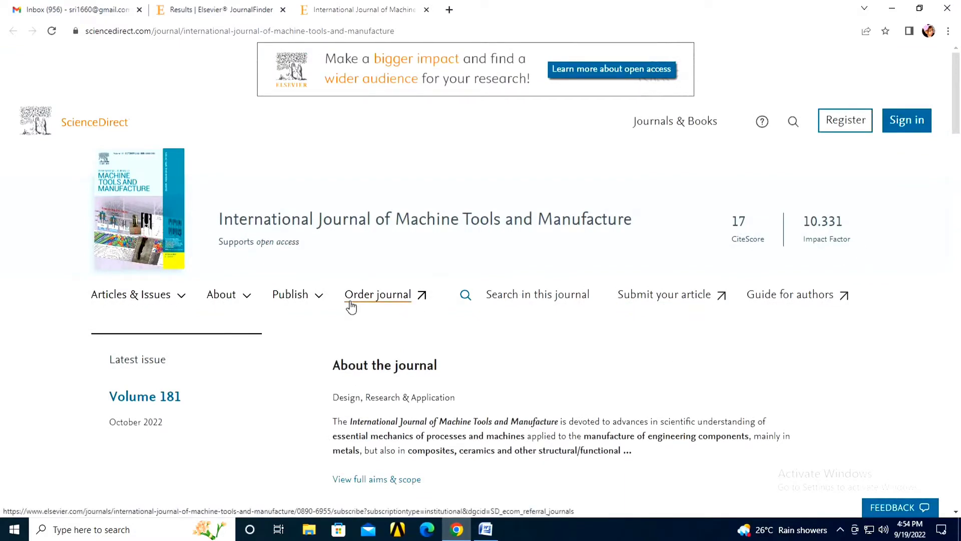
click(681, 306)
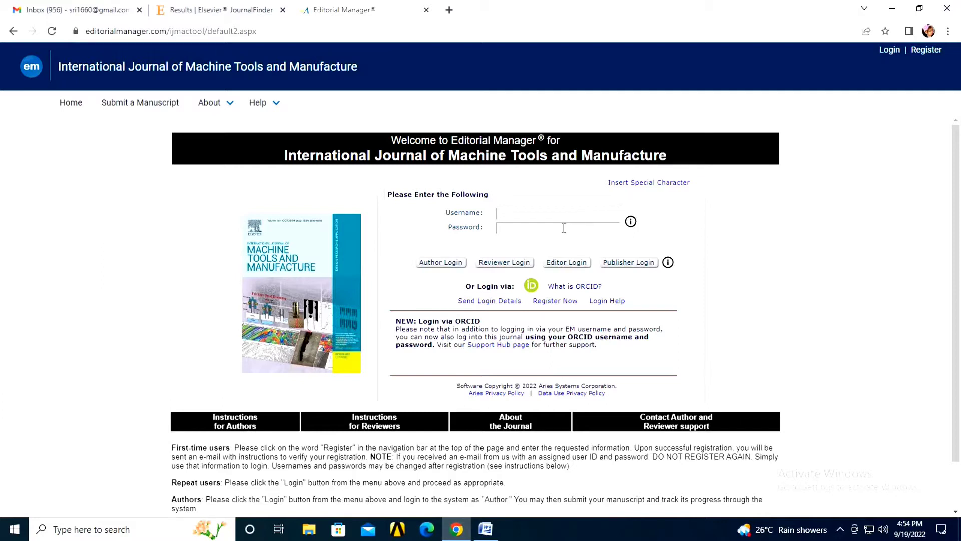
Step: Start a new author account with Register Now on the Editorial Manager login page
click(557, 301)
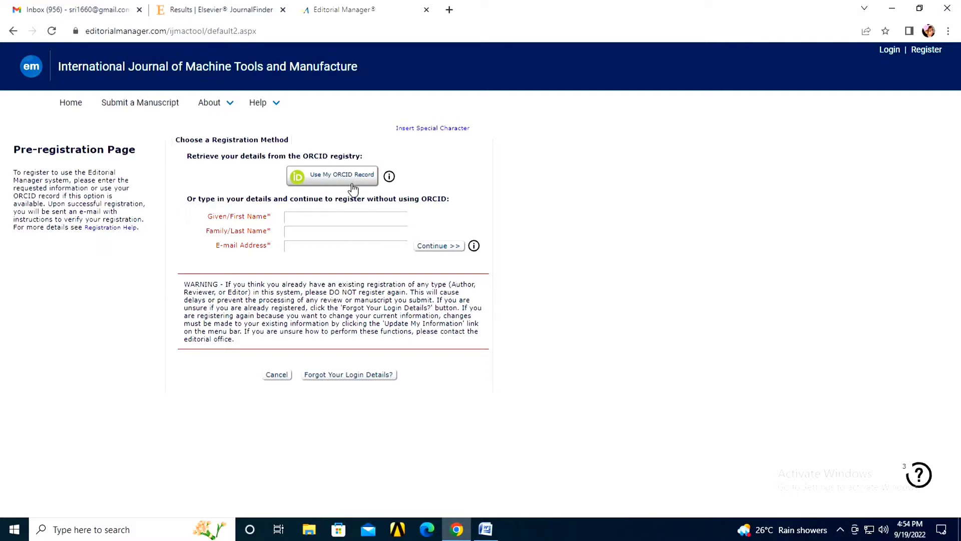
Step: Autofill the author's given name, family name and e-mail address, then continue to the Registration Page
click(335, 216)
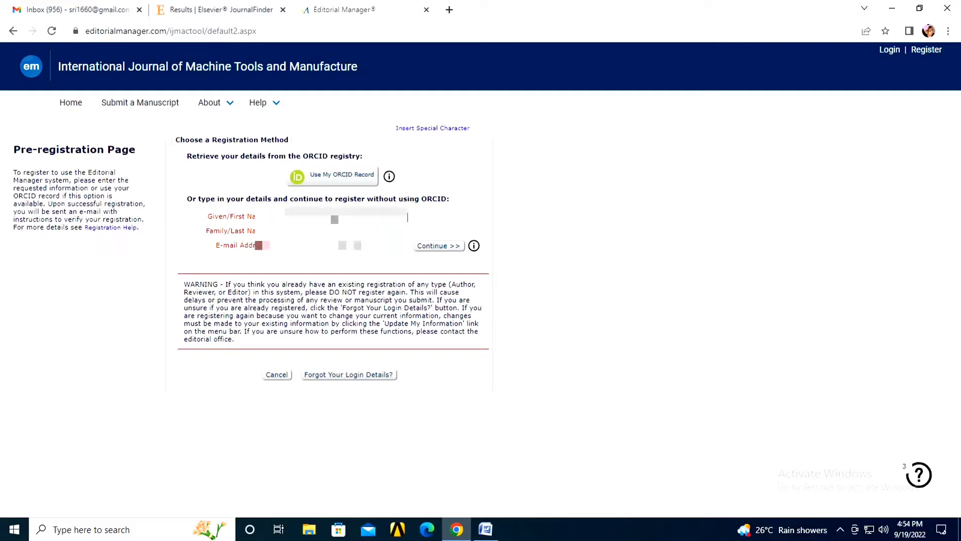
click(350, 243)
click(361, 256)
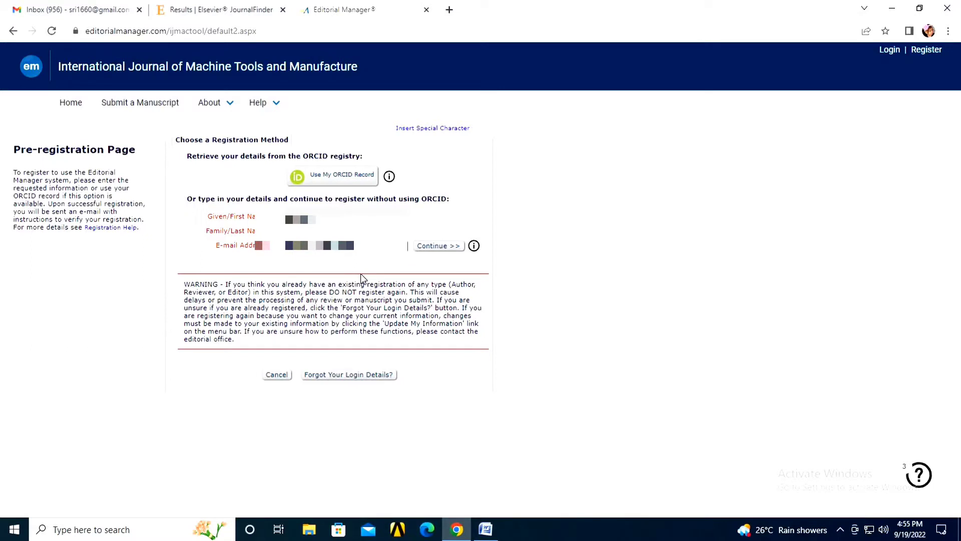
click(445, 249)
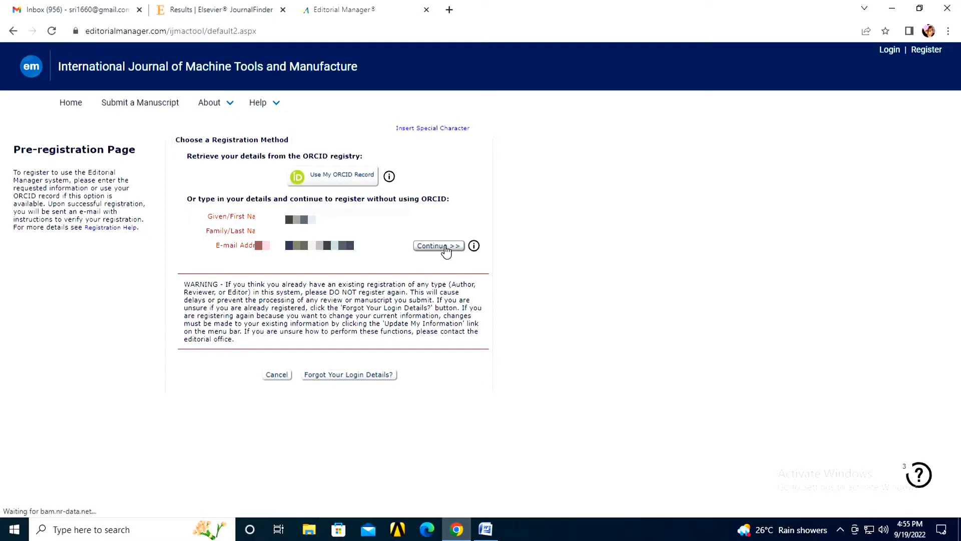
drag(13, 149, 125, 171)
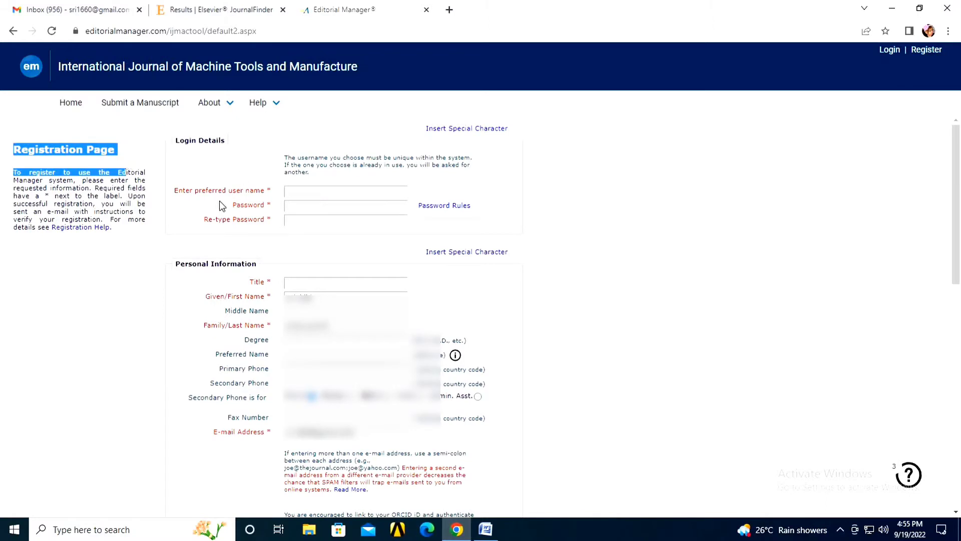
Step: Enter a preferred user name and the account password, re-typing the password to confirm it
click(296, 190)
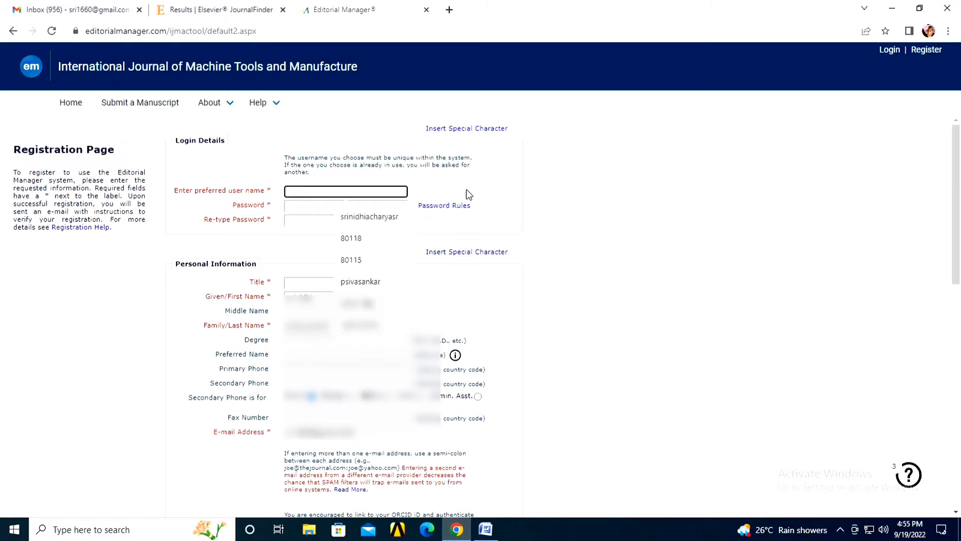
click(627, 195)
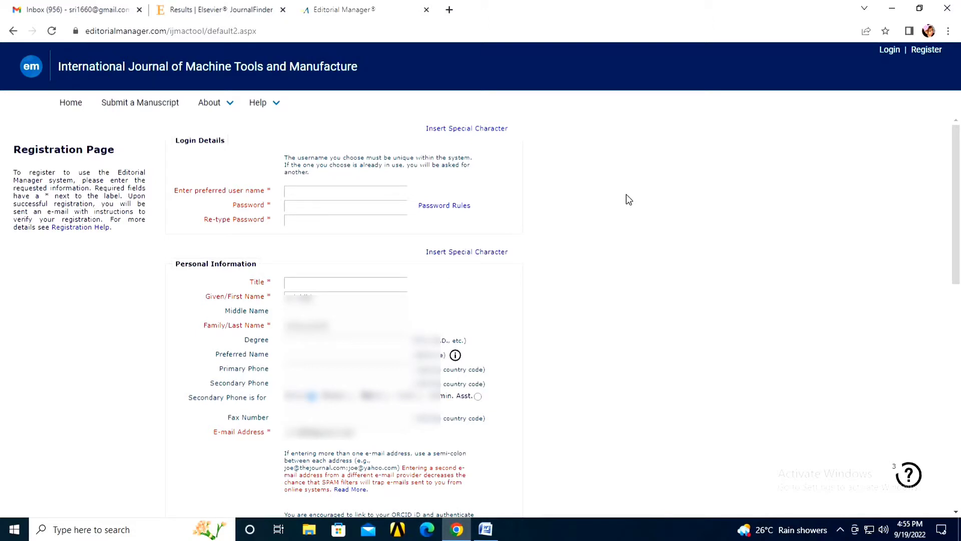
click(351, 196)
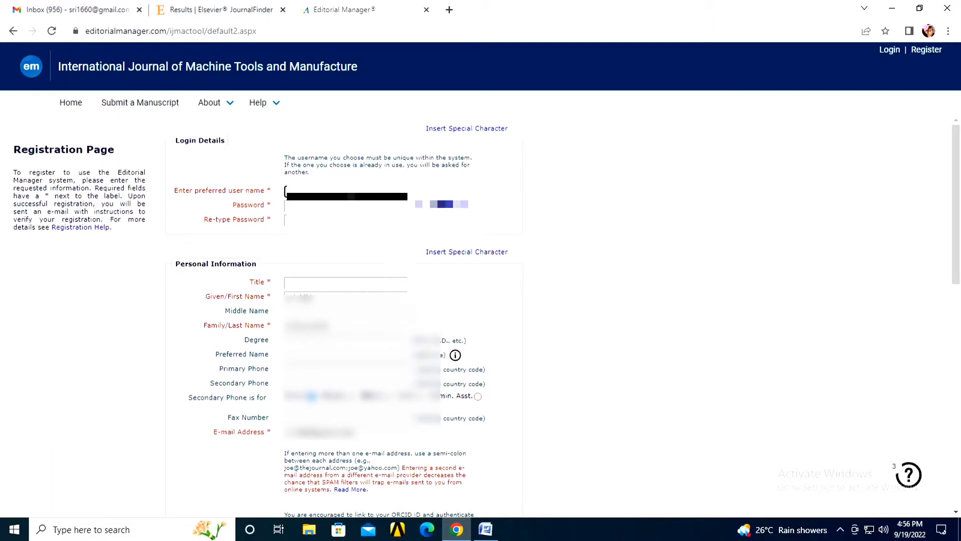
key(Tab)
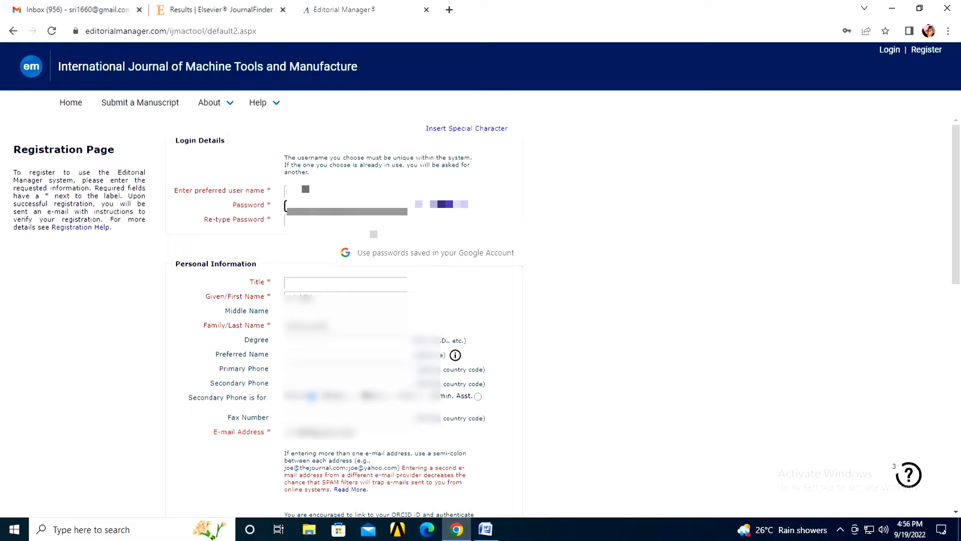
text(••)
click(346, 220)
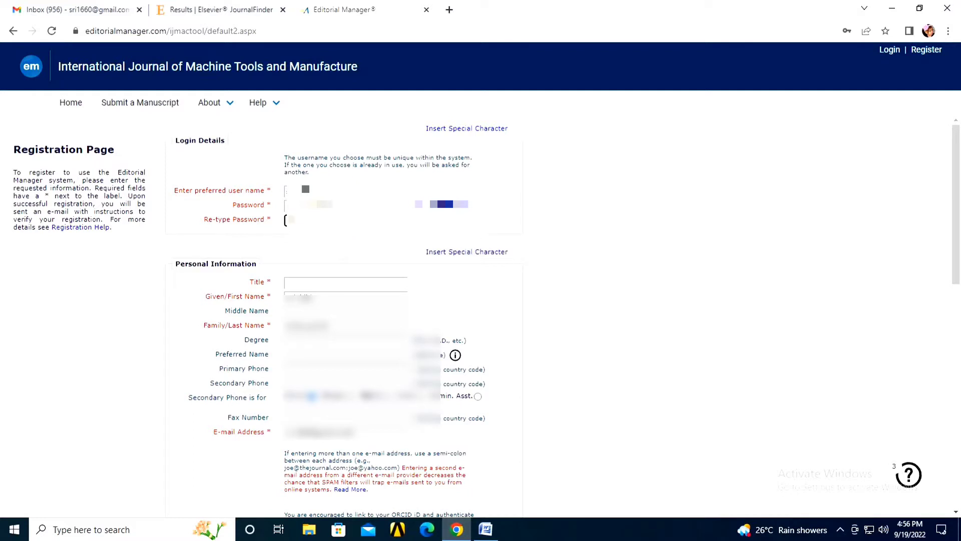
text(******)
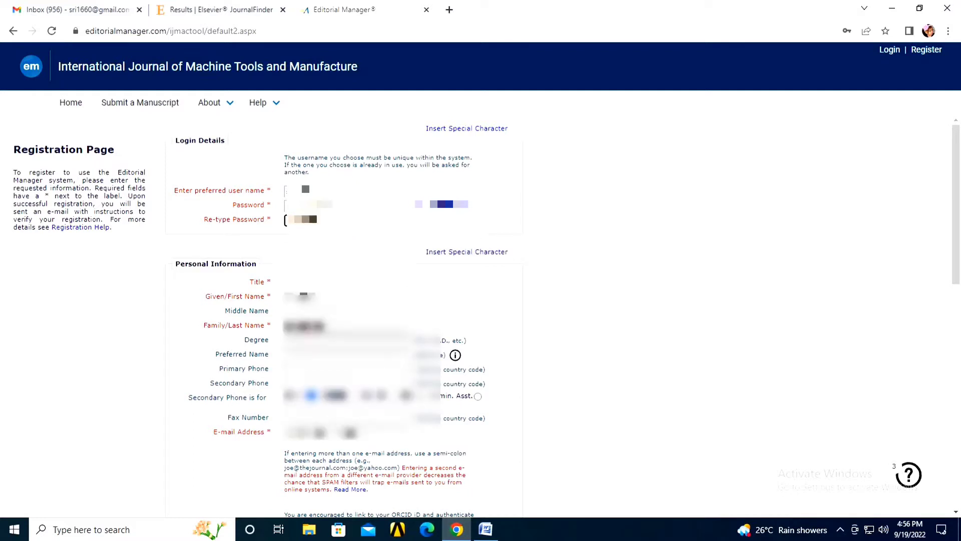
text(**)
key(Tab)
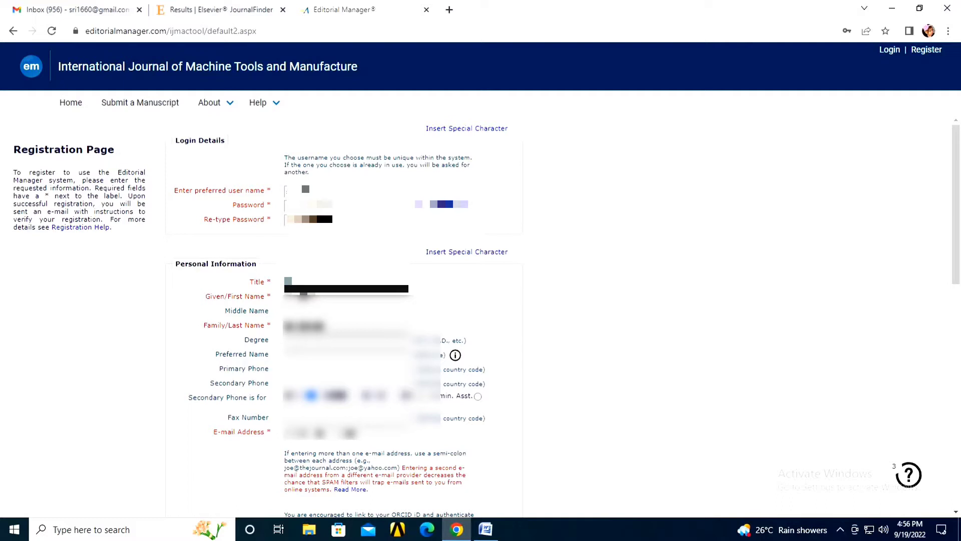
Step: Fill in Title Mr., degree, preferred name, and primary and secondary phone numbers
click(330, 334)
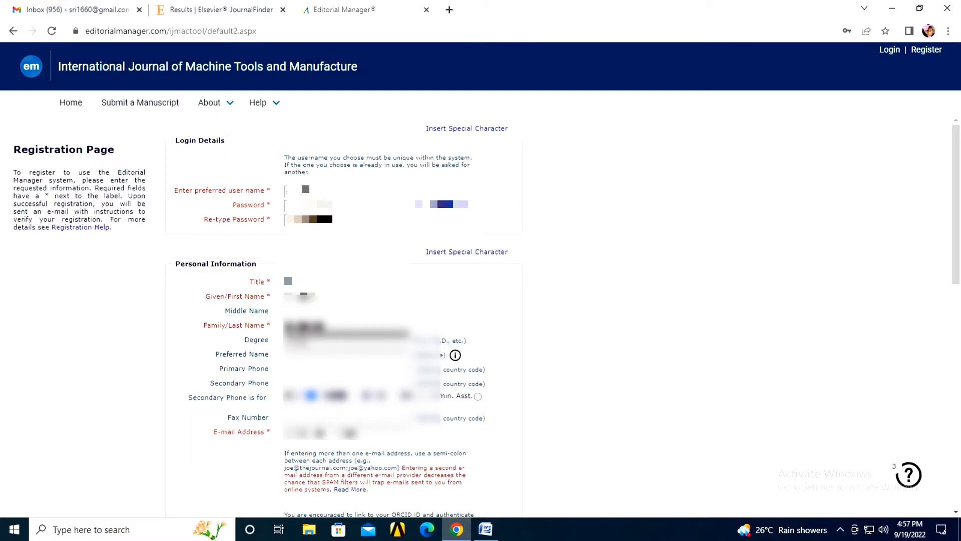
key(Tab)
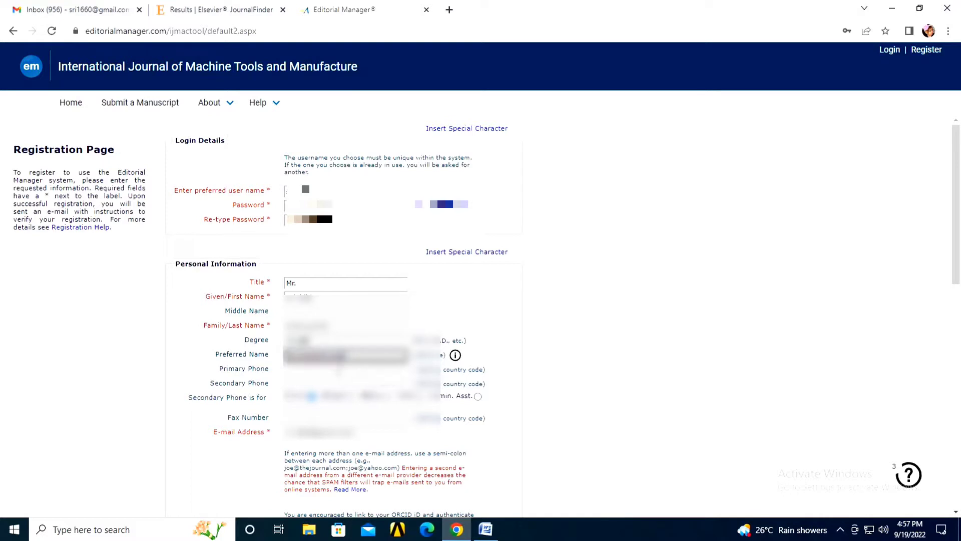
key(Tab)
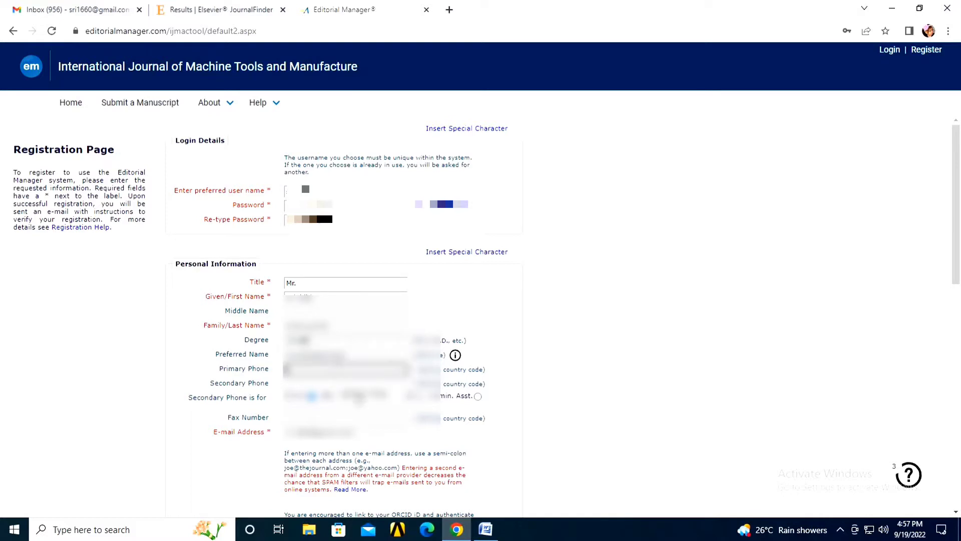
key(Tab)
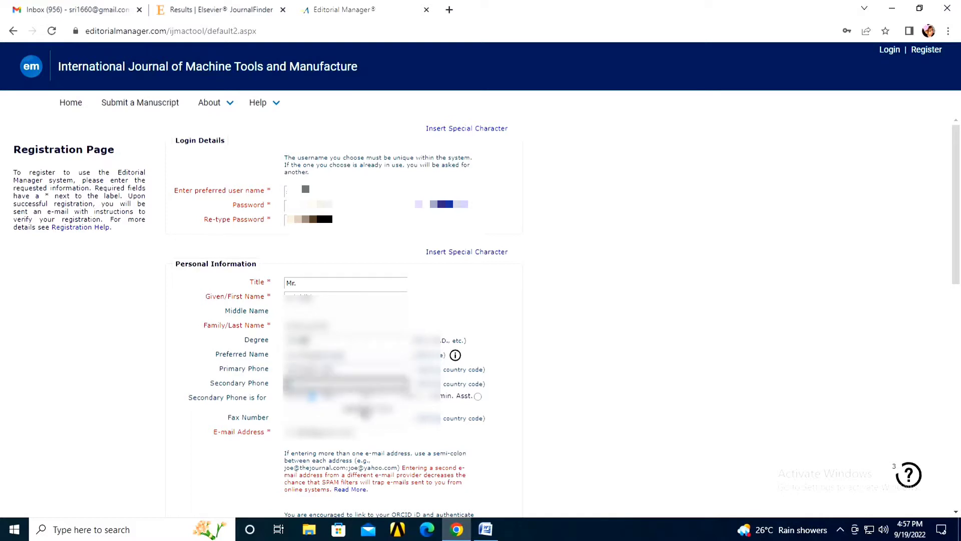
scroll(366, 408, down, 1)
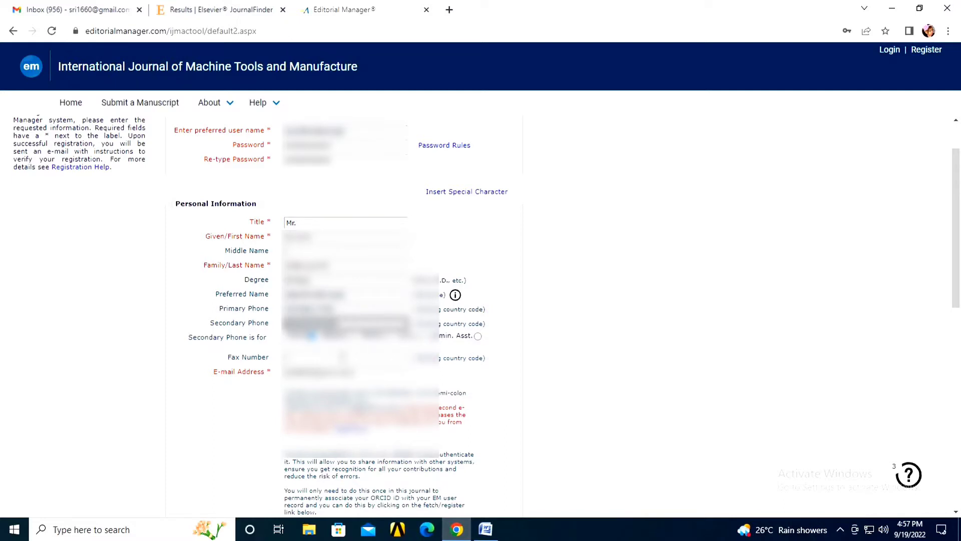
Step: Enter the position, then pick the suggested institution, department and street address
scroll(342, 357, down, 2)
scroll(342, 357, down, 4)
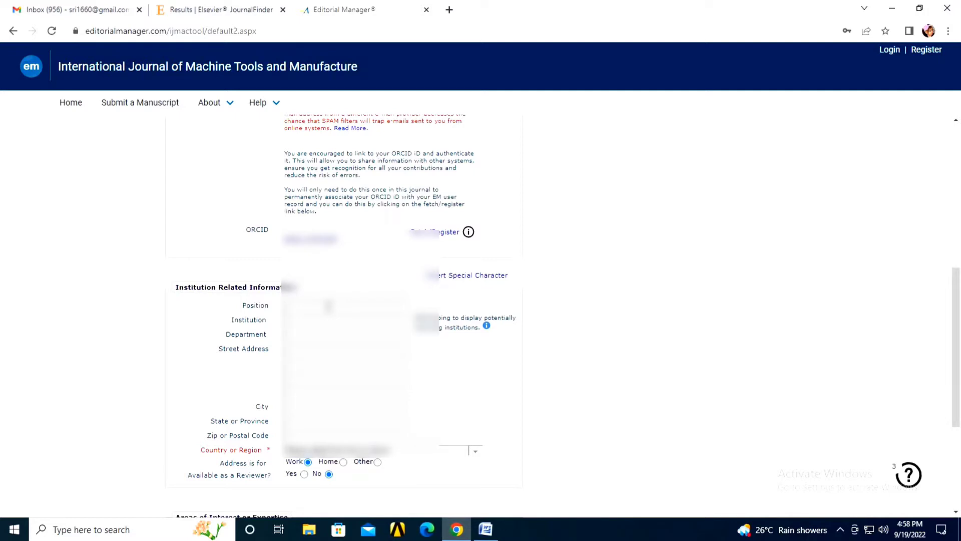
click(325, 306)
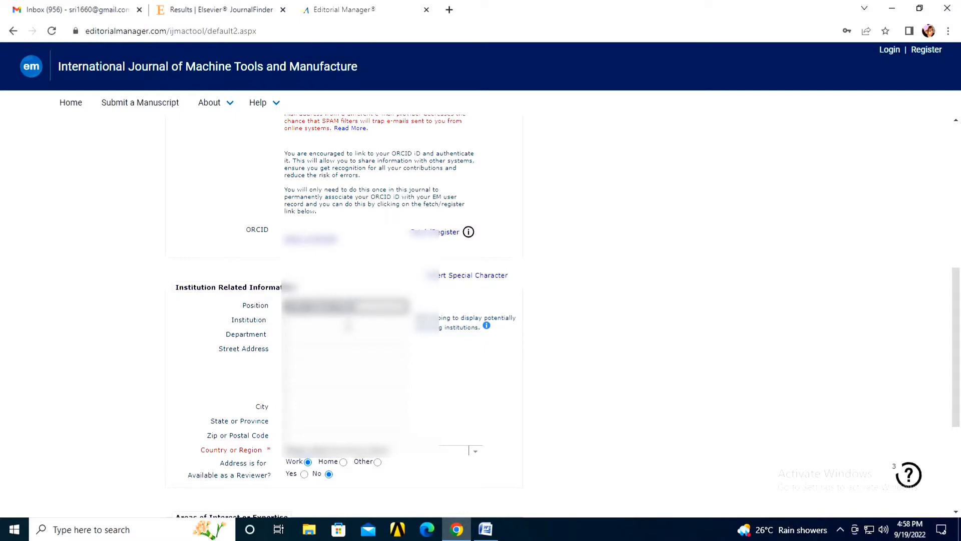
key(Tab)
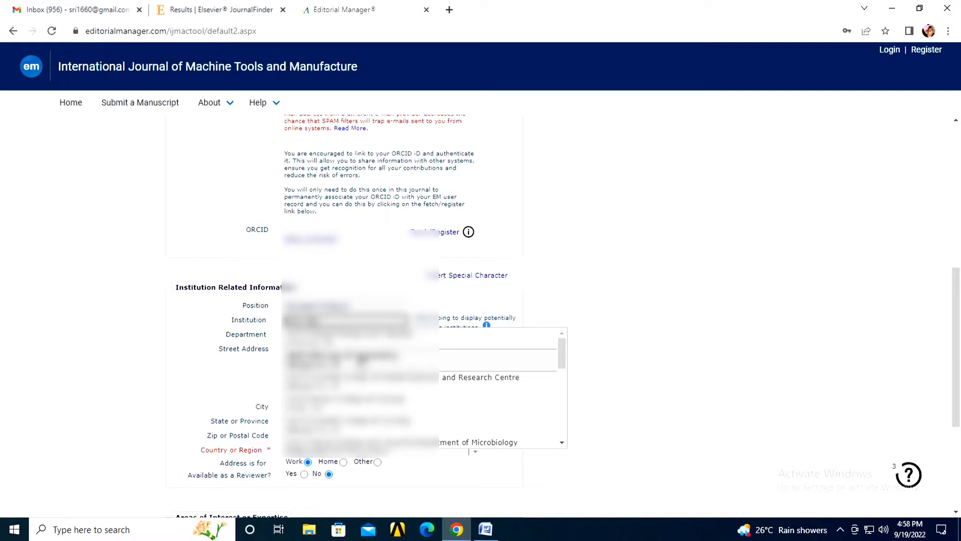
click(360, 360)
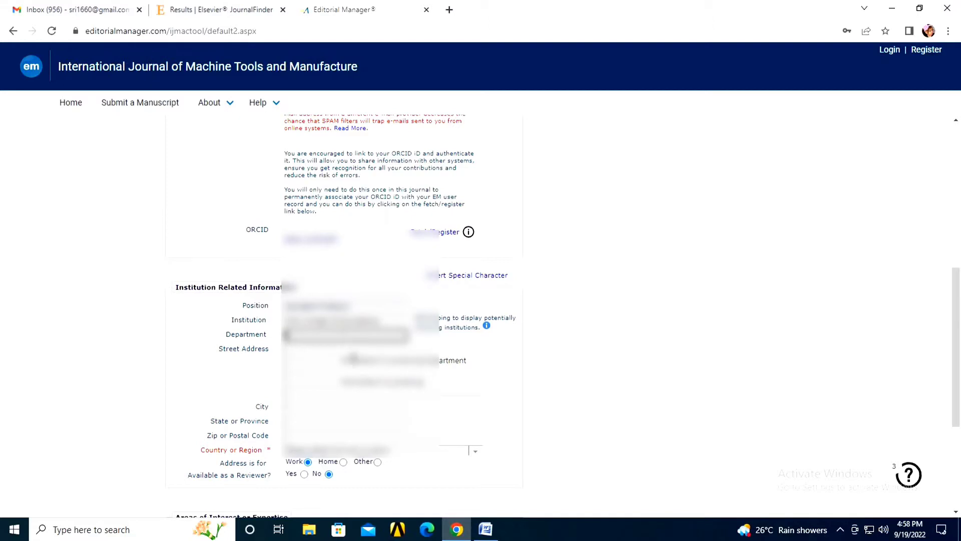
click(364, 365)
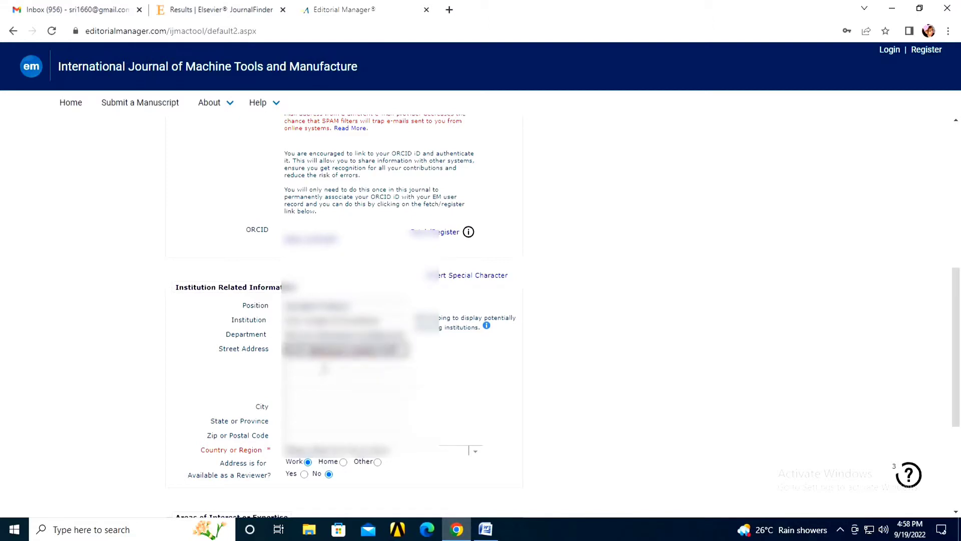
click(325, 370)
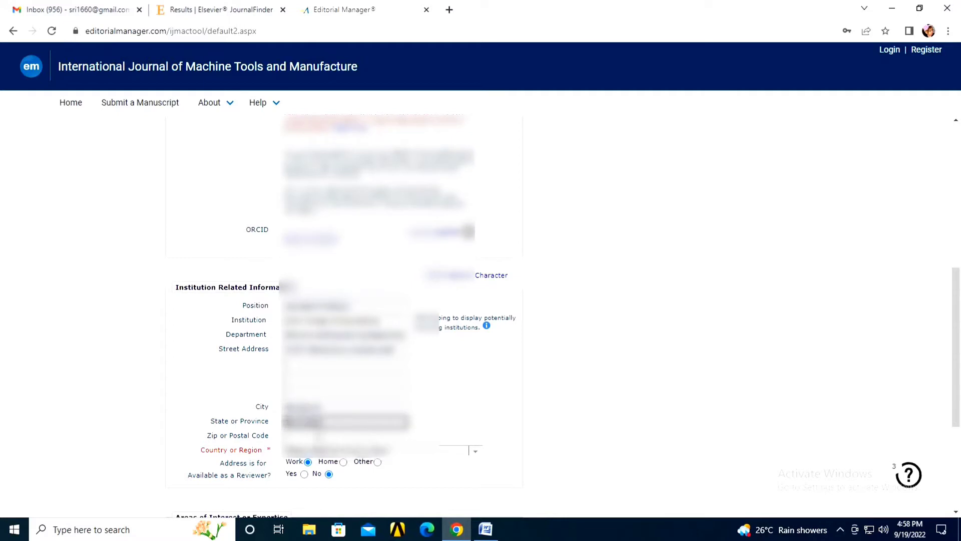
scroll(439, 432, down, 4)
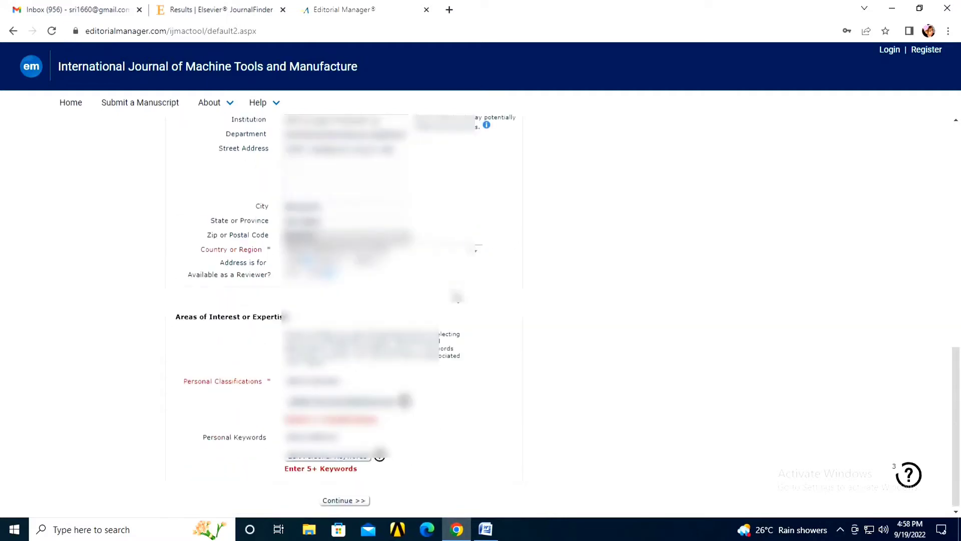
Step: Choose the country from the 'in' matches in Country or Region, then open Select Personal Classifications
click(477, 252)
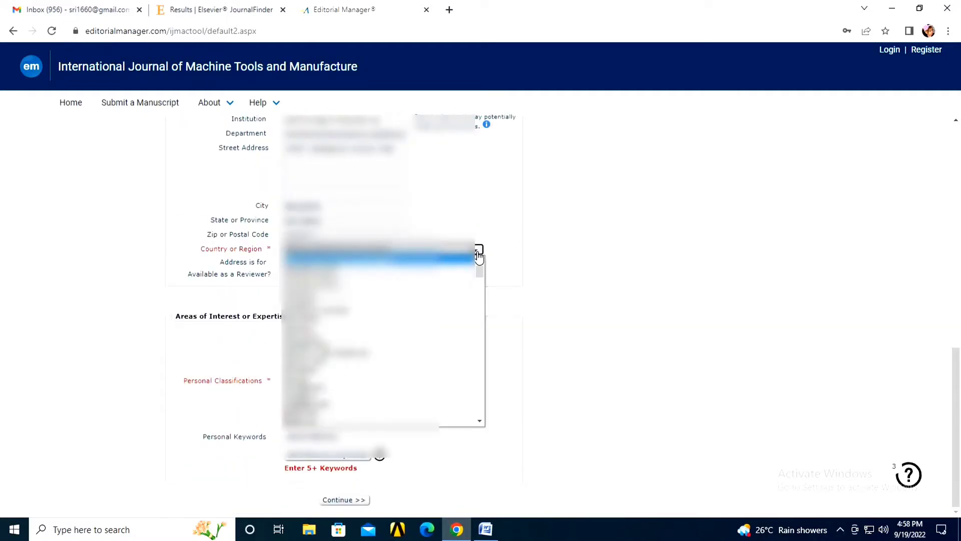
text(in)
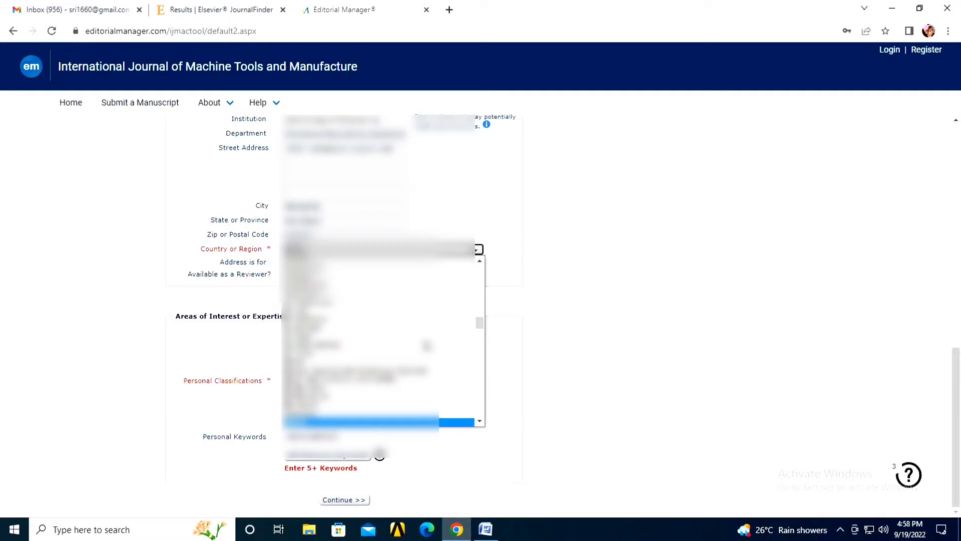
key(Up)
key(Down)
key(Return)
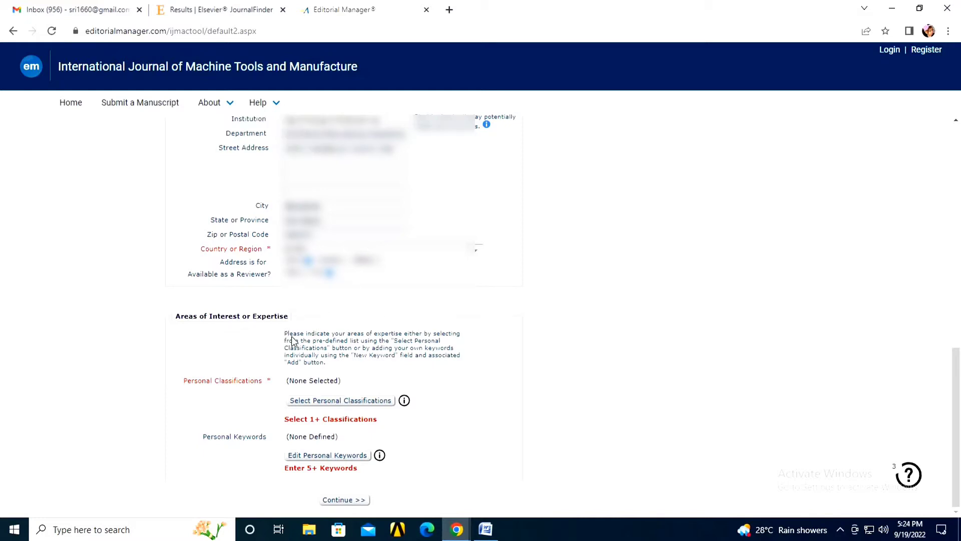
drag(287, 335, 326, 361)
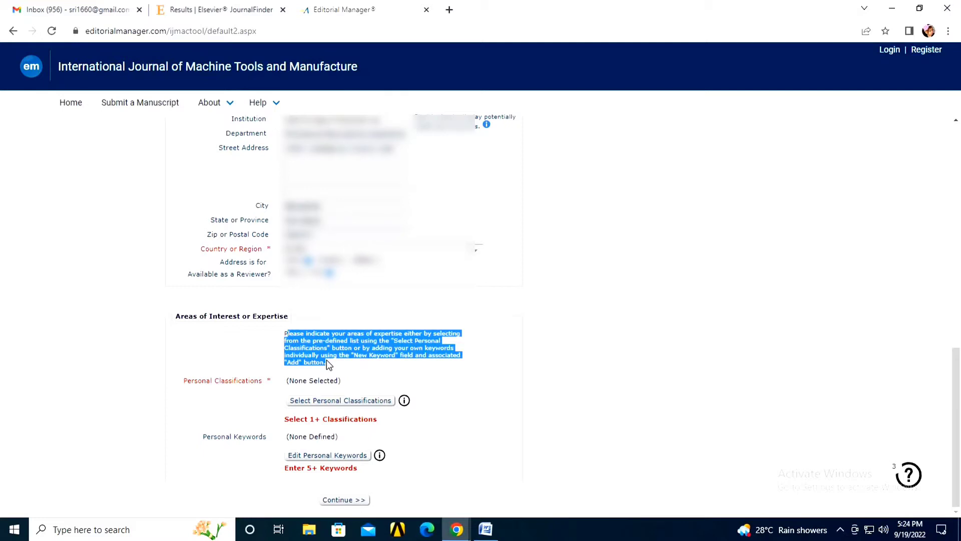
click(335, 401)
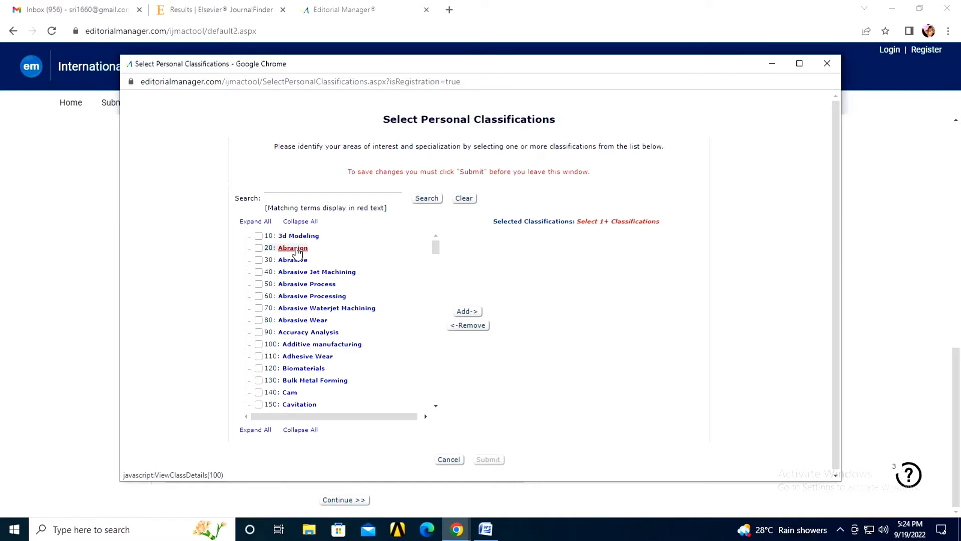
Step: Add 1700 Vibration Analysis to the chosen classifications and submit the six selections
scroll(300, 254, down, 20)
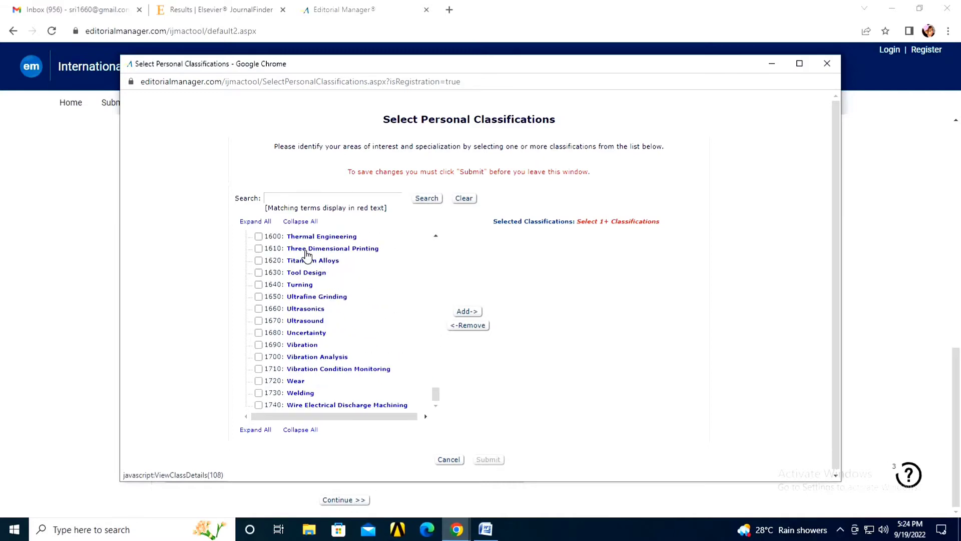
scroll(280, 255, up, 20)
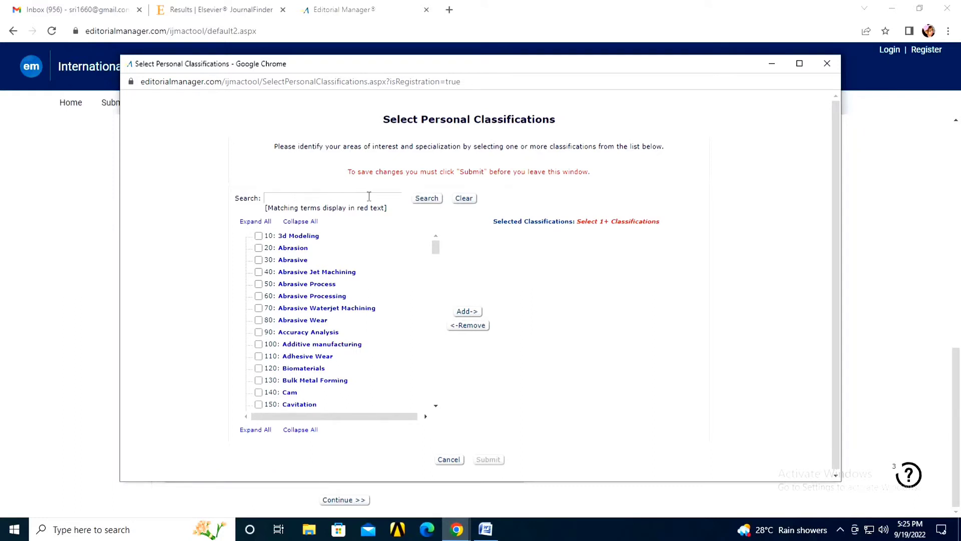
scroll(305, 263, down, 10)
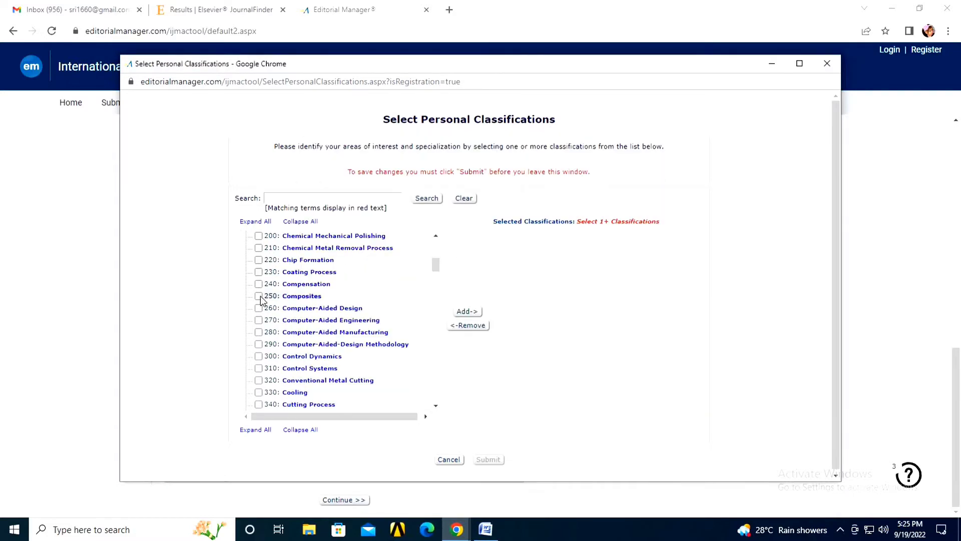
scroll(304, 373, down, 14)
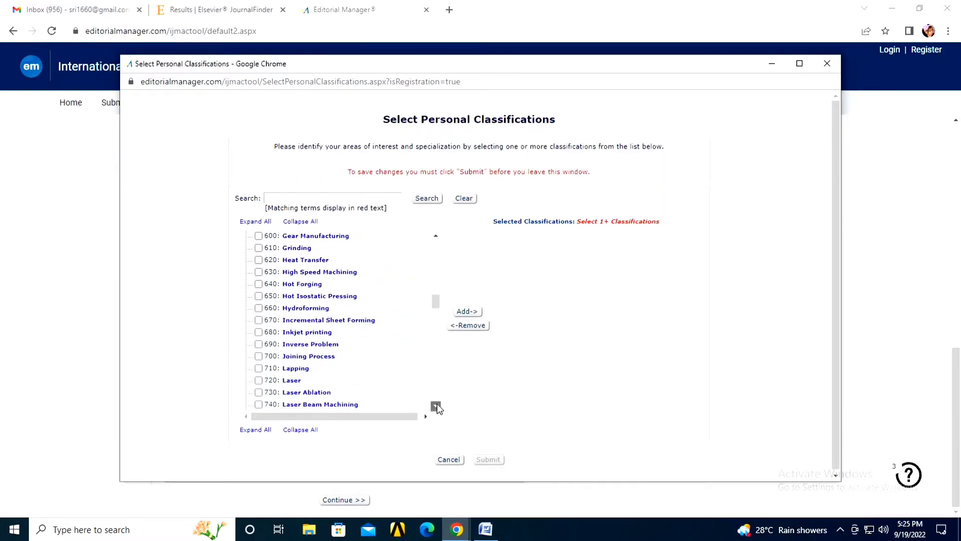
scroll(393, 385, down, 20)
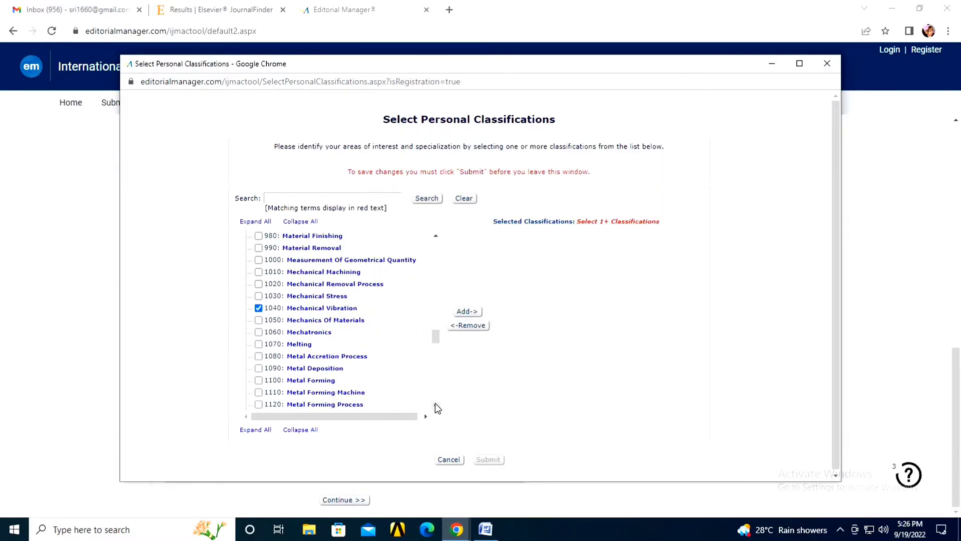
scroll(437, 410, down, 2)
click(258, 356)
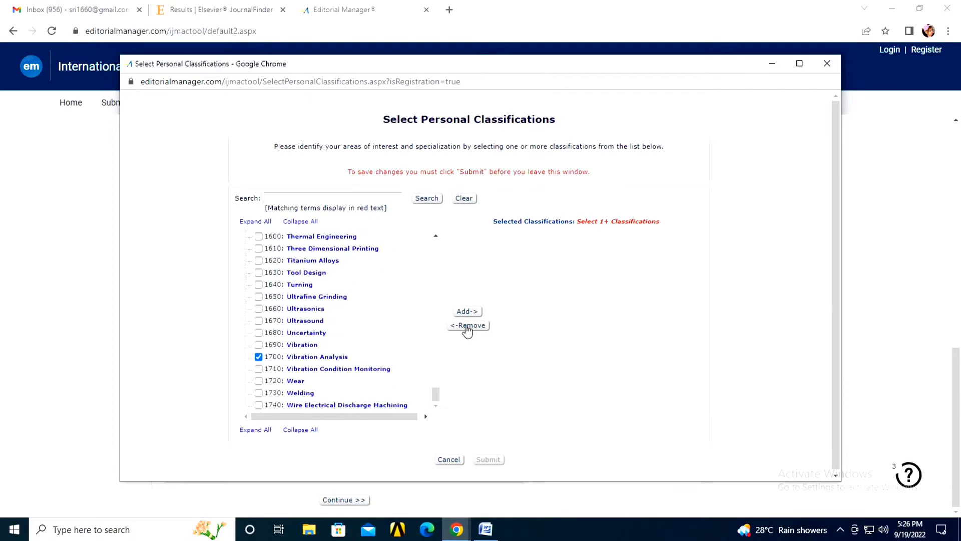
click(468, 311)
click(489, 459)
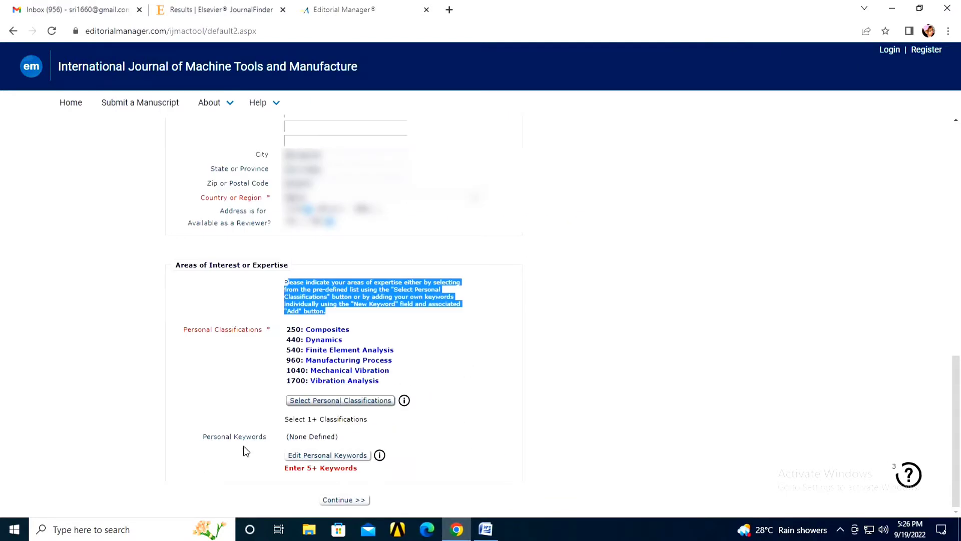
Step: Add personal keywords Metal matrix Composites, vibration Analysis and Mechanical Properties
click(328, 456)
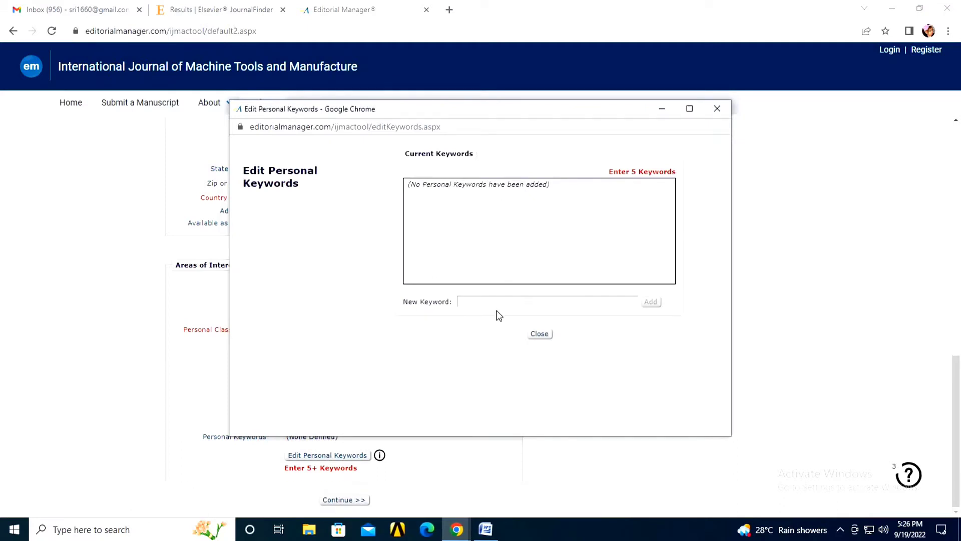
click(638, 303)
text(Metal matrix Composites)
key(Return)
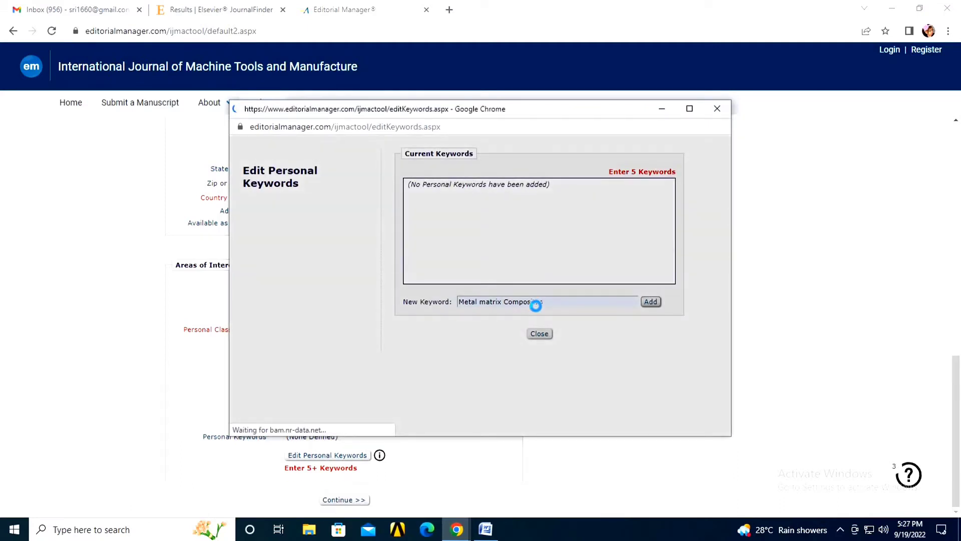
click(513, 302)
text(vibration Analysis)
key(Return)
text(mechanical prop)
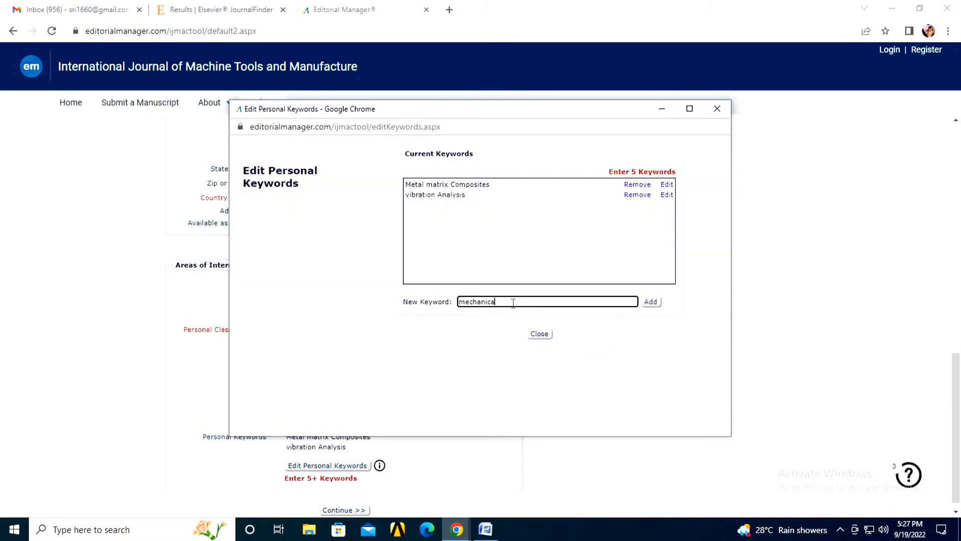
key(BackSpace)
key(BackSpace)
key(BackSpace)
key(BackSpace)
key(BackSpace)
key(BackSpace)
key(BackSpace)
key(BackSpace)
key(BackSpace)
key(BackSpace)
key(BackSpace)
key(BackSpace)
key(BackSpace)
key(BackSpace)
key(BackSpace)
text(Mechanical Properties)
key(Return)
click(560, 306)
Step: Add keywords Stir Casting Process, Aluminium 7075 and Fast Fourier Transform, then close the keywords editor
click(583, 258)
key(Return)
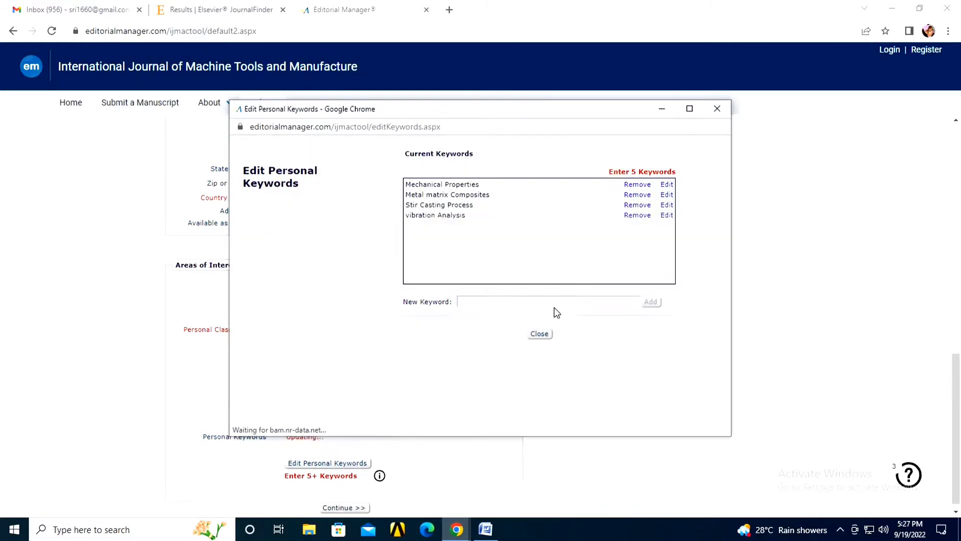
click(550, 301)
click(551, 234)
click(650, 301)
triple_click(671, 181)
click(551, 301)
text(Fast Fourier Transform)
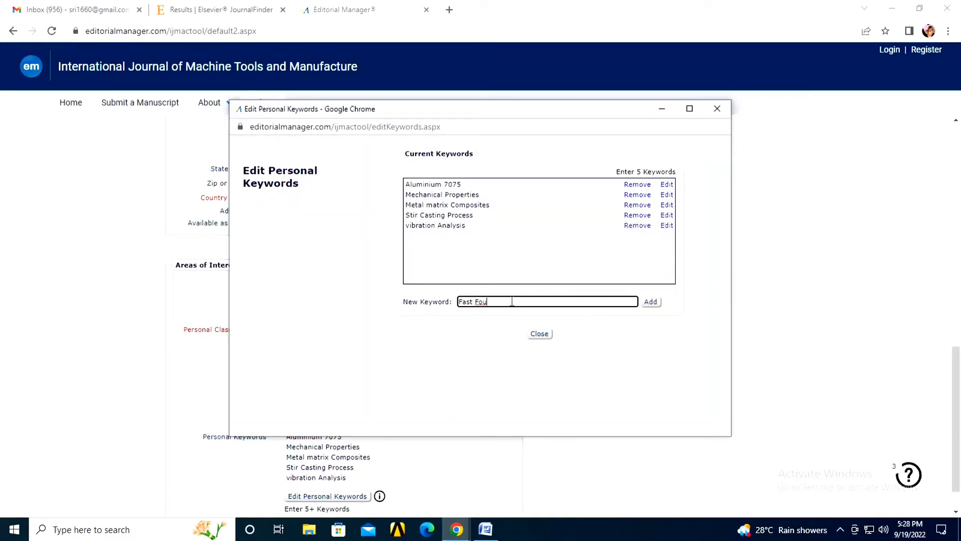
click(647, 301)
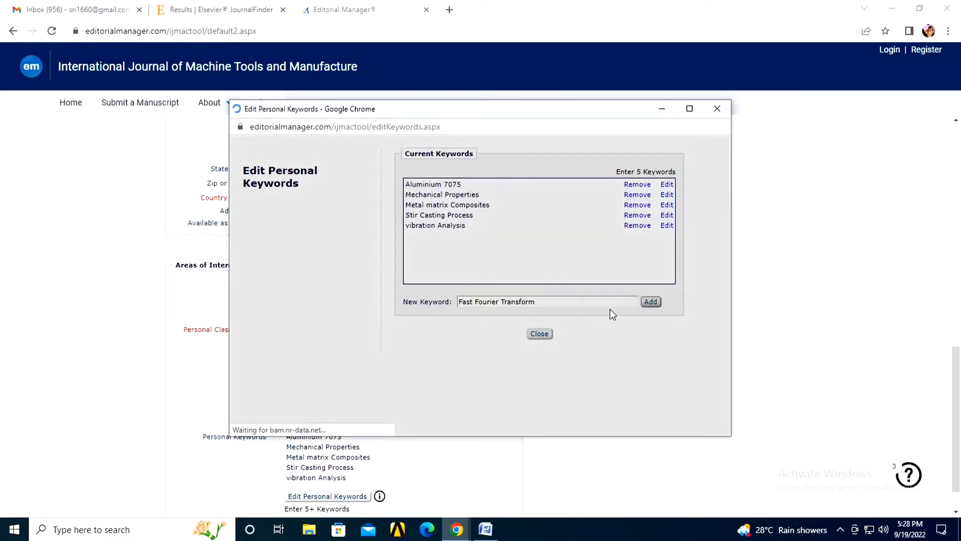
click(539, 334)
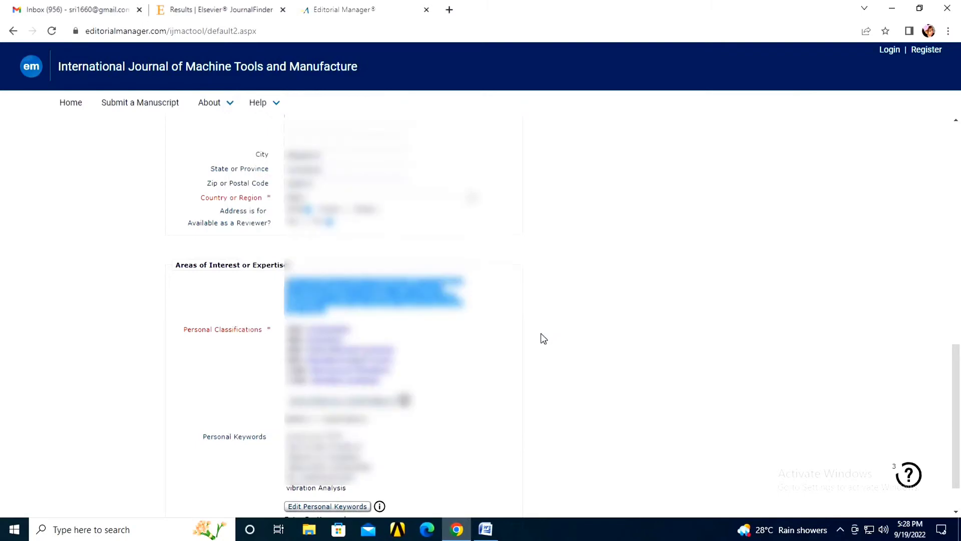
scroll(539, 332, down, 1)
scroll(351, 315, up, 15)
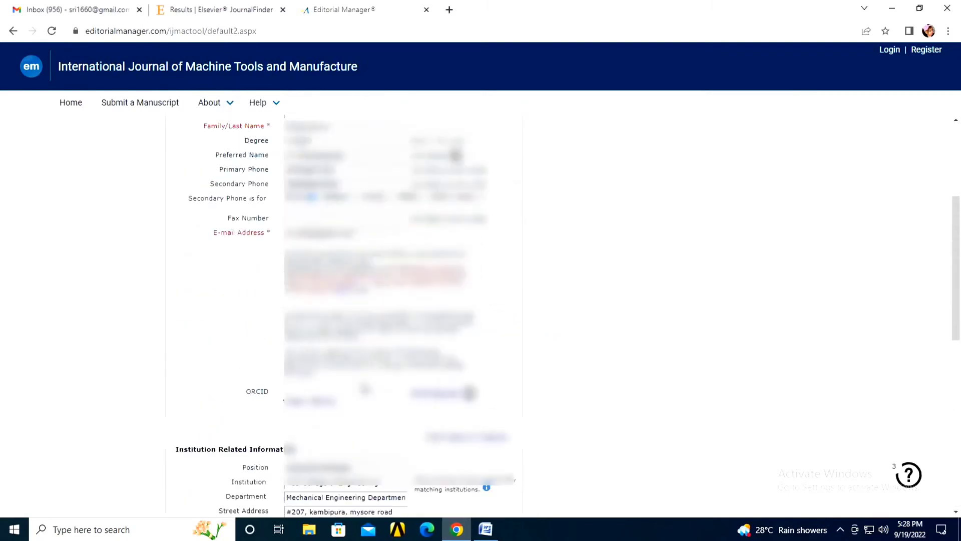
scroll(361, 395, down, 15)
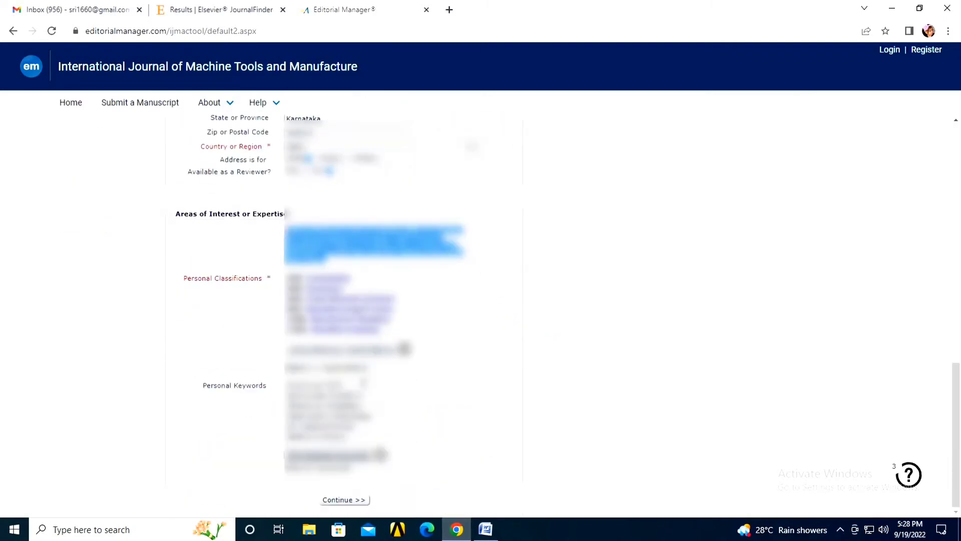
Step: Submit the registration, opting out of marketing and accepting the terms and privacy policy
click(338, 501)
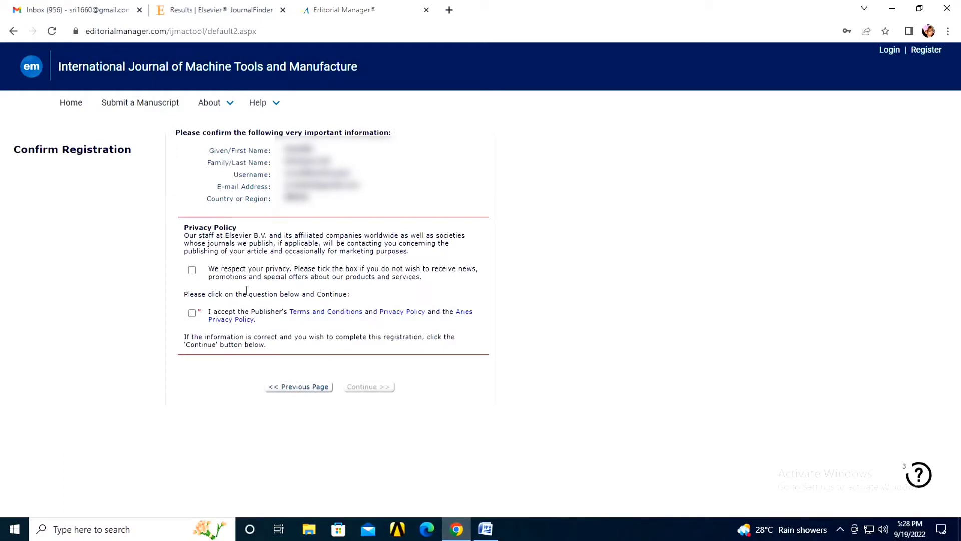
drag(228, 269, 425, 284)
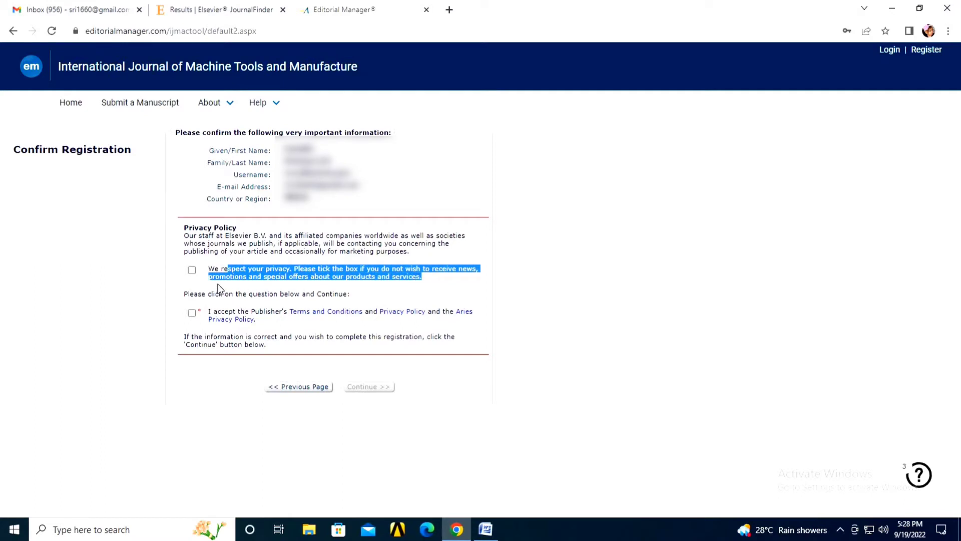
click(192, 271)
click(192, 313)
click(370, 387)
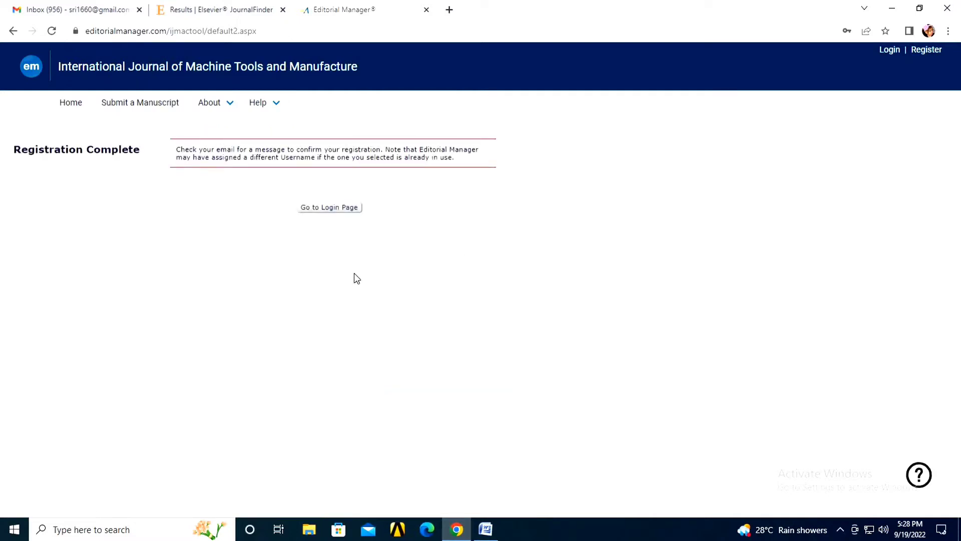
Step: Log in to Editorial Manager as an author with the browser's saved password
click(329, 213)
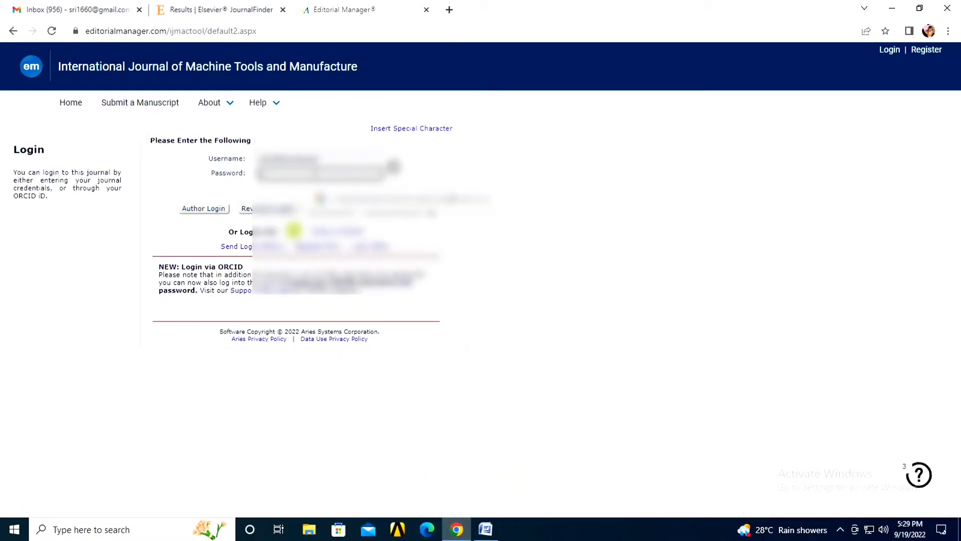
click(381, 198)
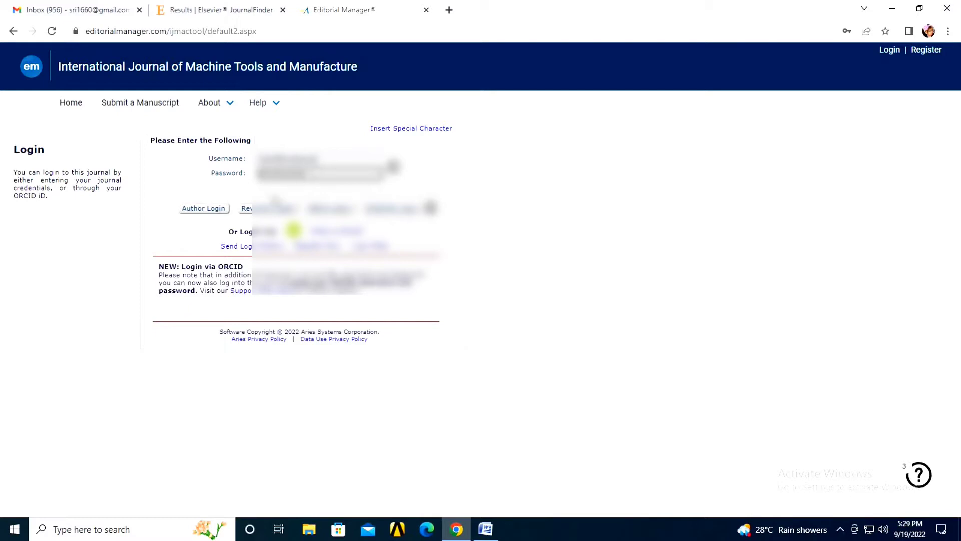
click(204, 209)
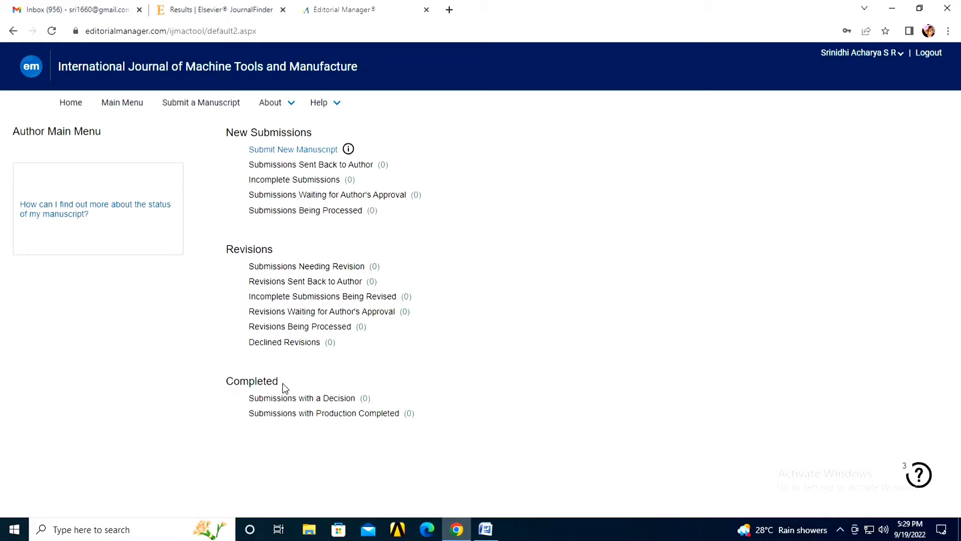
Step: Start a new Research Article submission and proceed to the Attach Files step
click(303, 150)
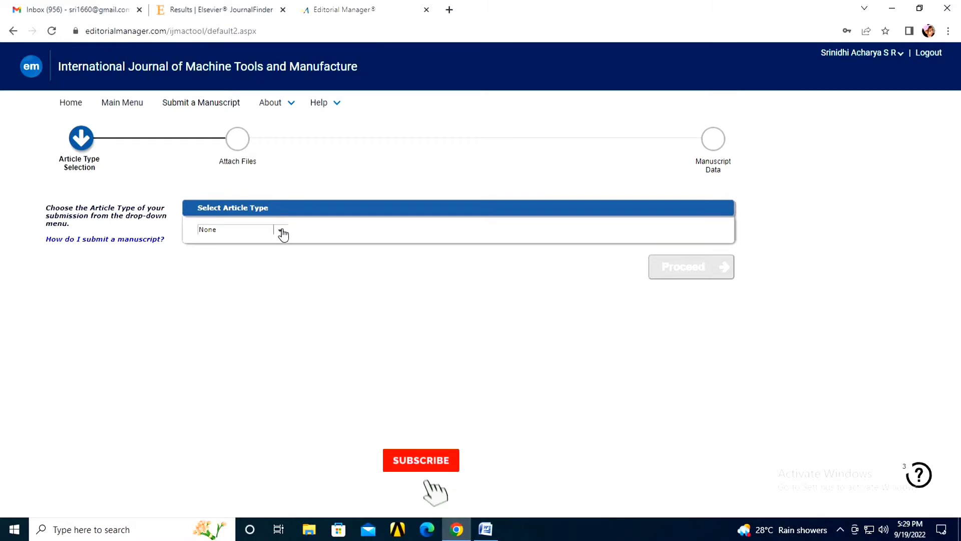
click(280, 231)
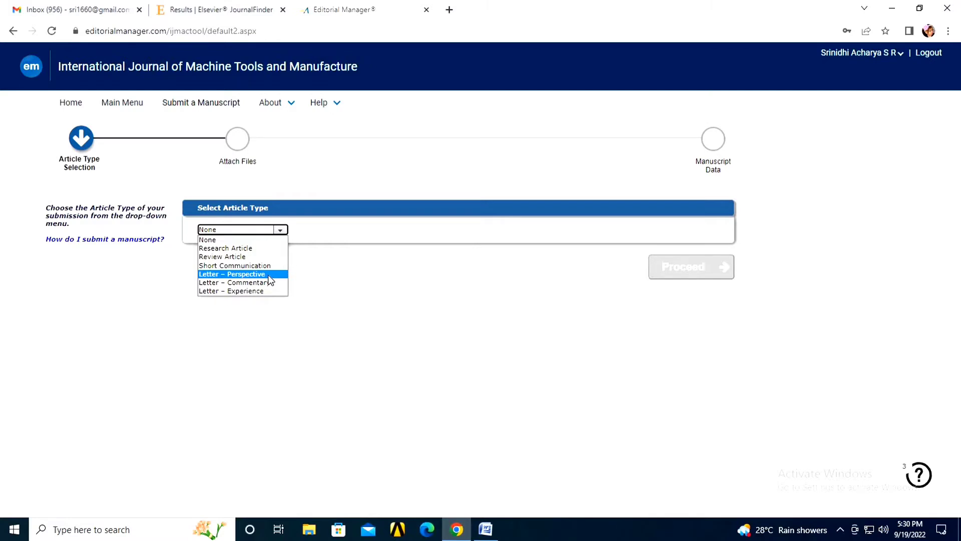
click(226, 249)
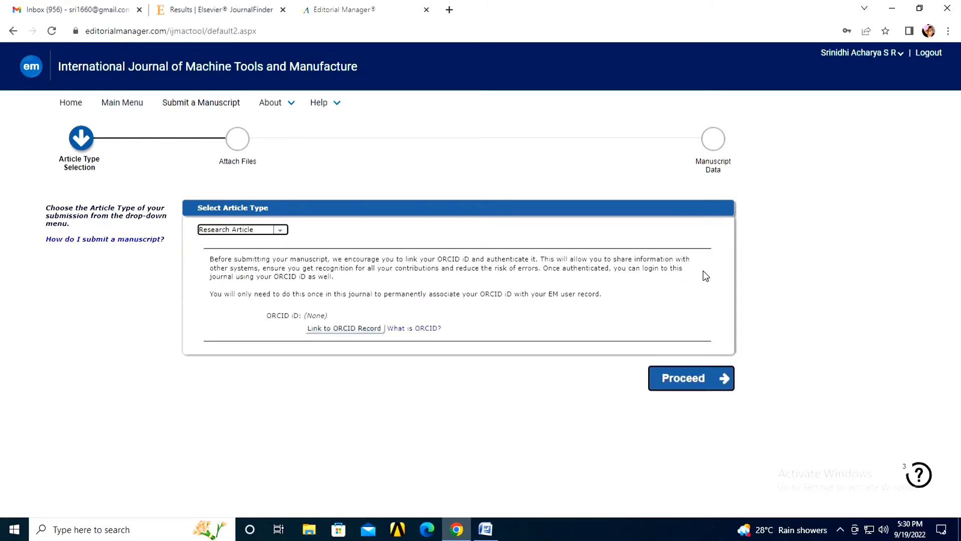
click(689, 378)
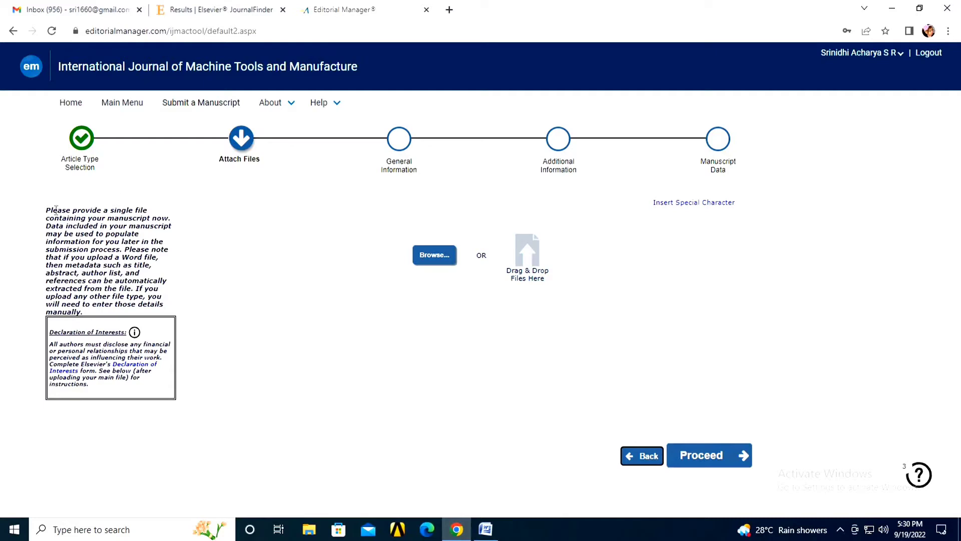
Step: Close Manuscript in Word and upload Manuscript.docx (1.7 MB) from the desktop to the submission
drag(46, 211, 159, 257)
click(149, 260)
click(919, 8)
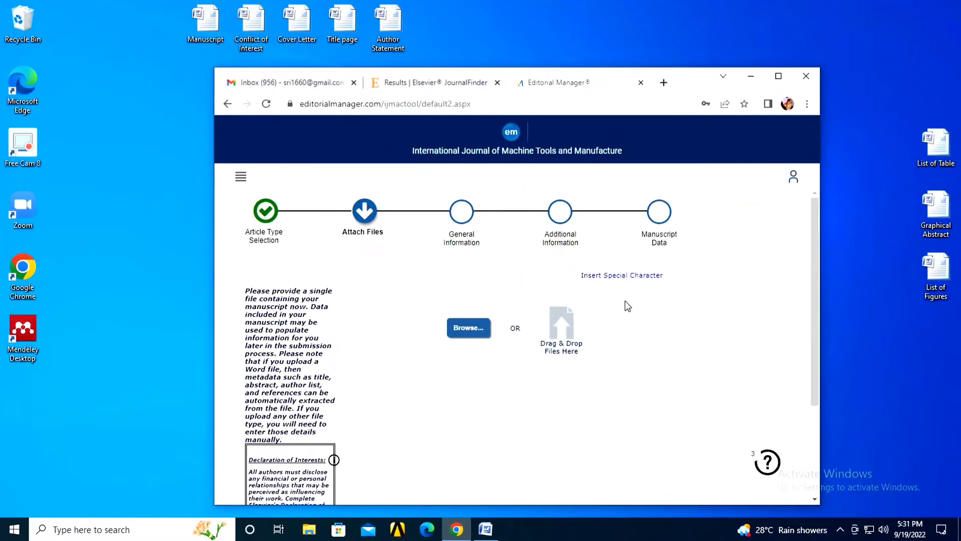
key(alt+Tab)
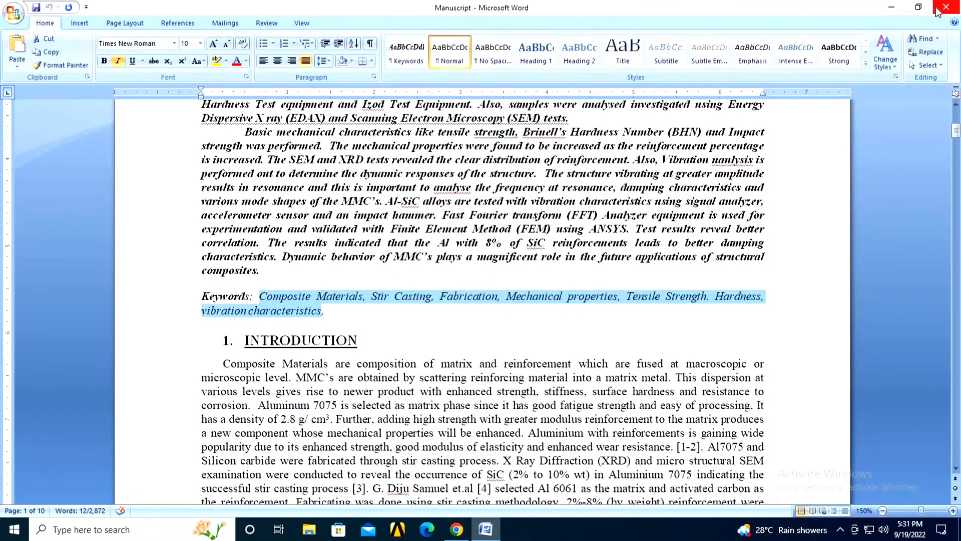
click(936, 9)
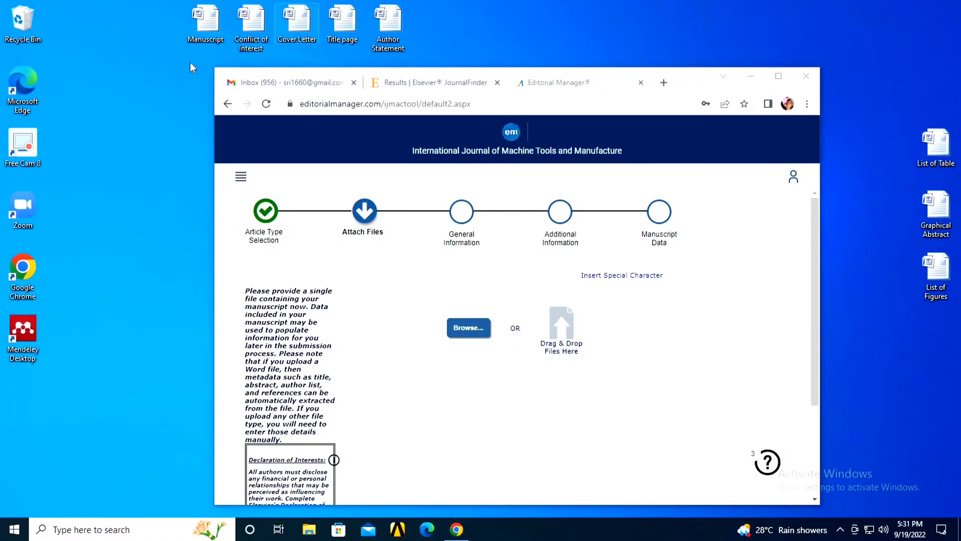
drag(205, 31, 581, 333)
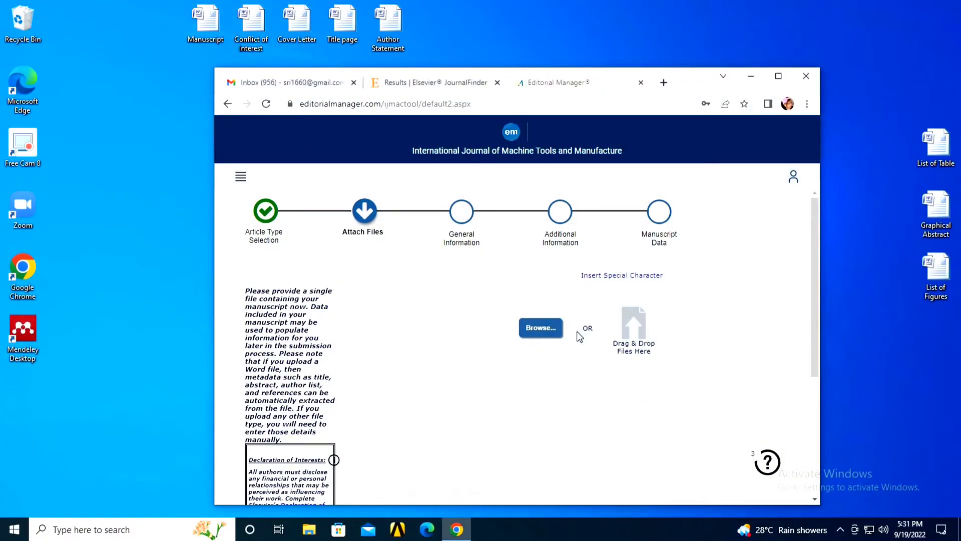
click(780, 78)
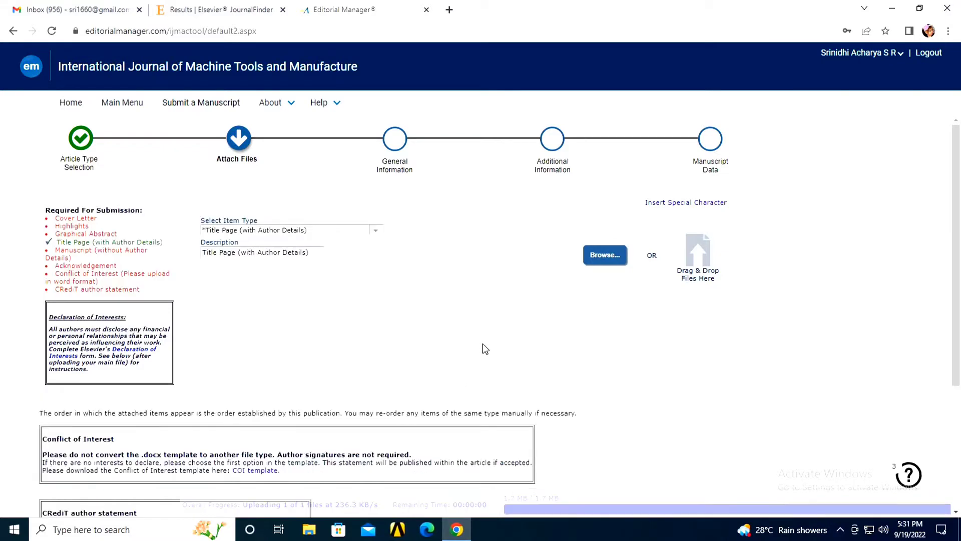
scroll(451, 342, down, 4)
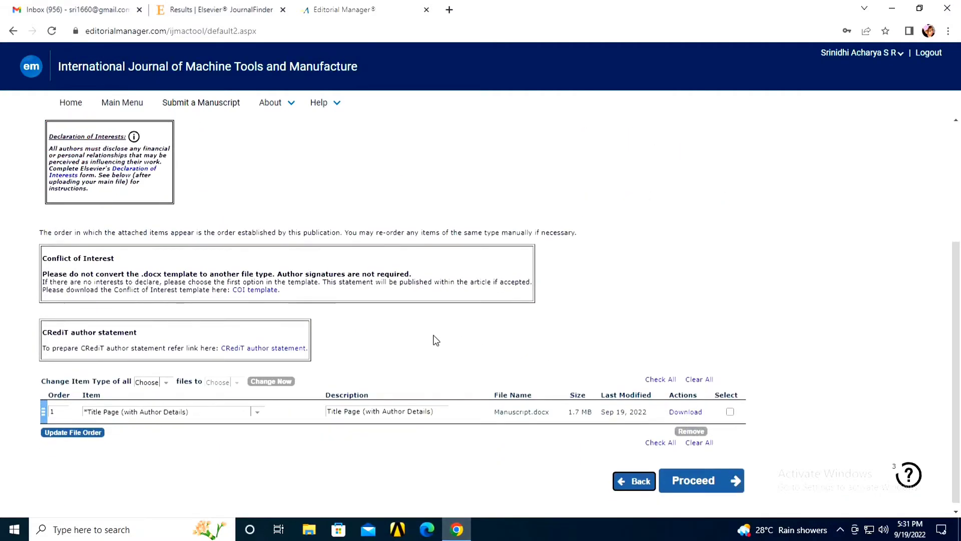
Step: Review the list of required submission items on the Attach Files page
scroll(434, 339, up, 4)
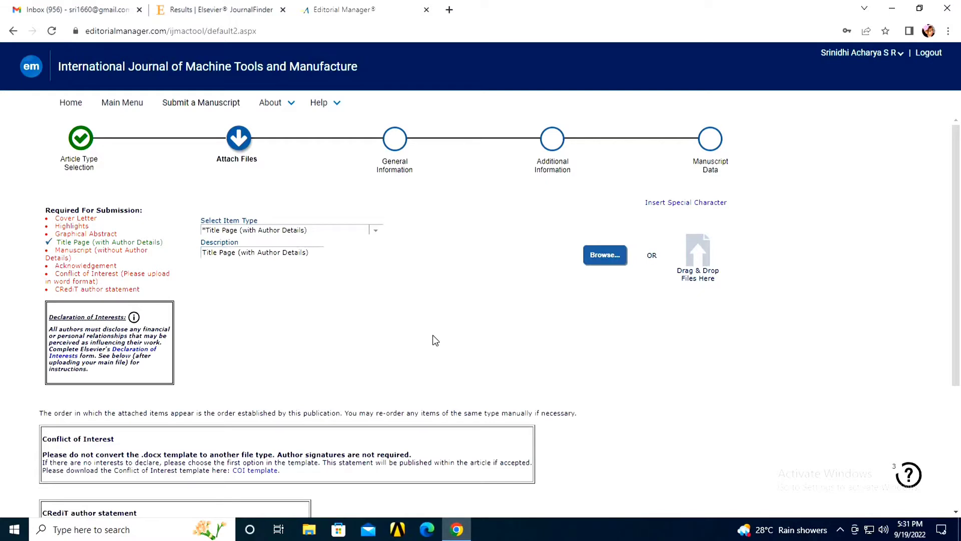
drag(56, 218, 142, 291)
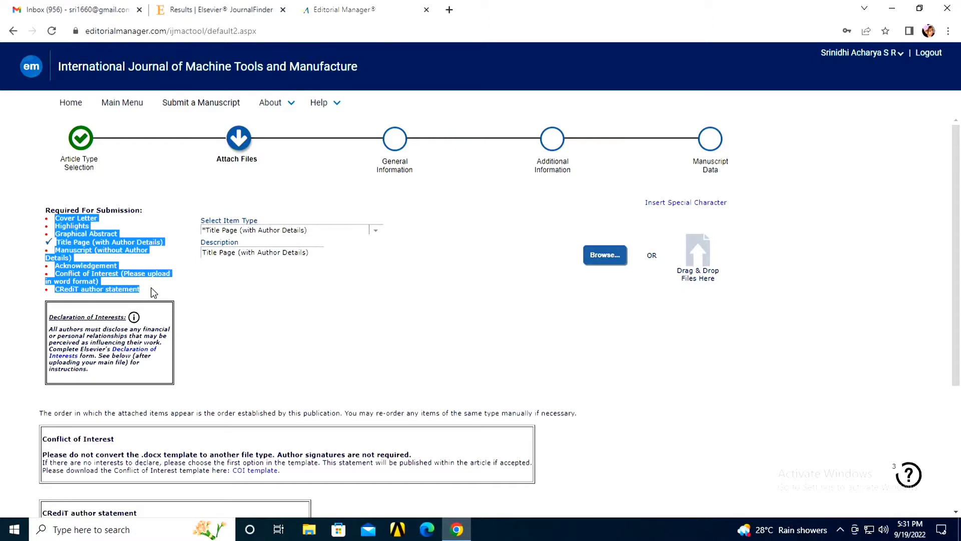
click(86, 228)
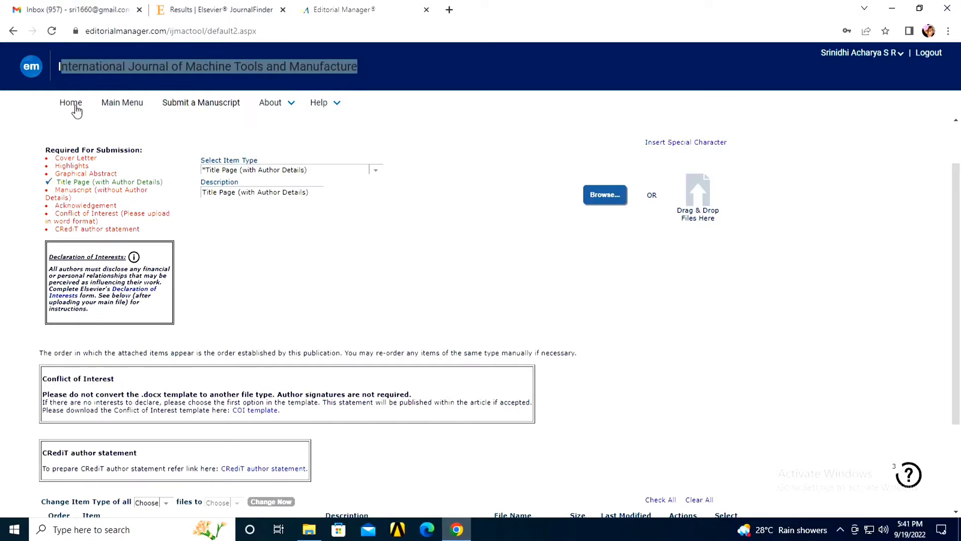
drag(59, 159, 147, 232)
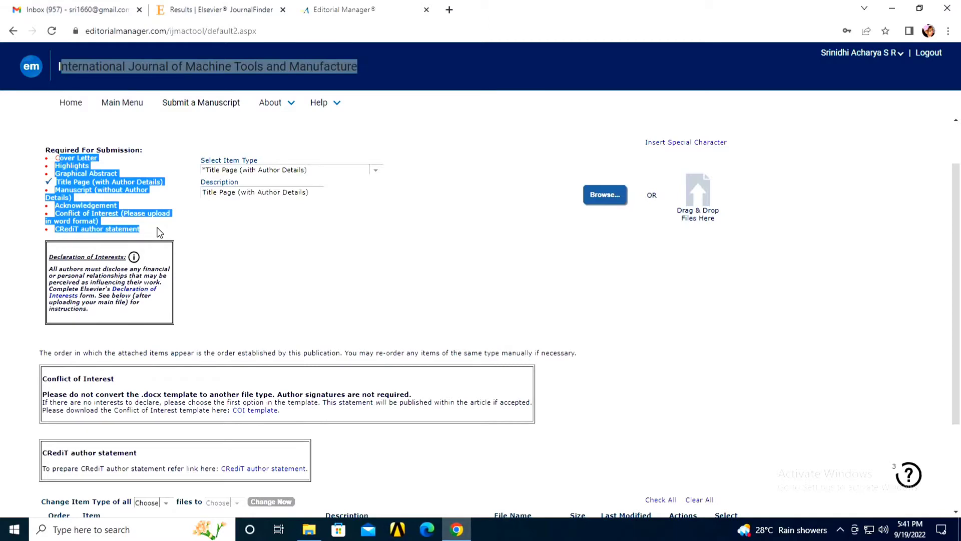
Step: Remove the wrongly attached Manuscript.docx and confirm the warning
scroll(234, 236, down, 3)
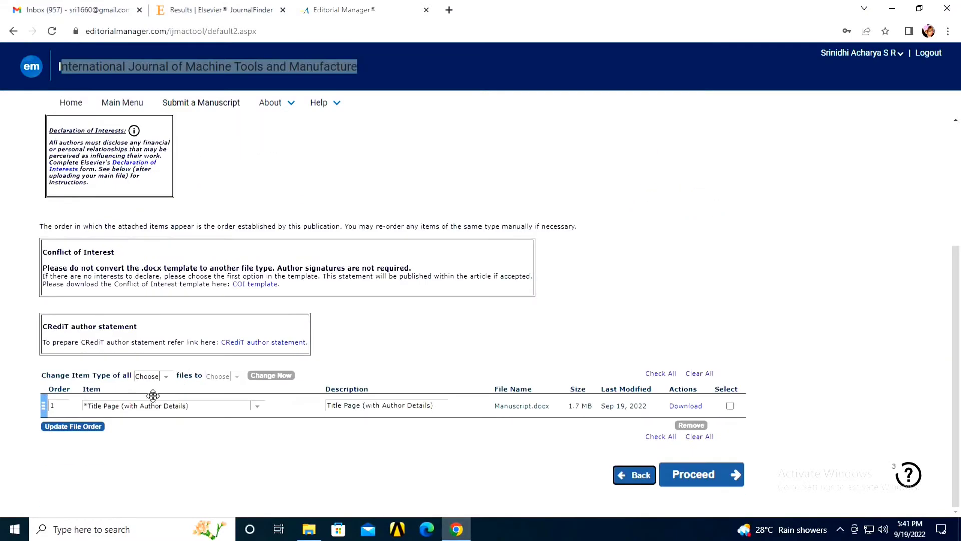
click(730, 405)
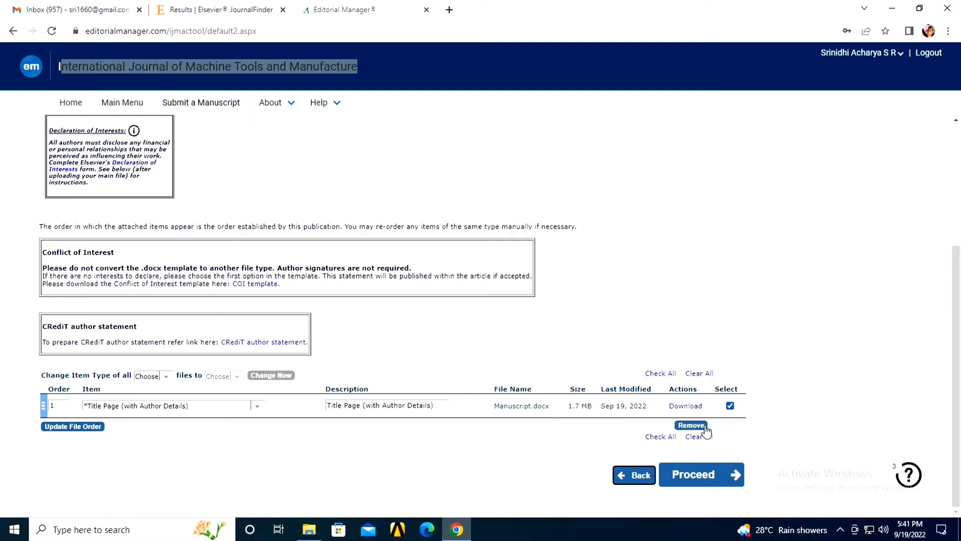
click(705, 426)
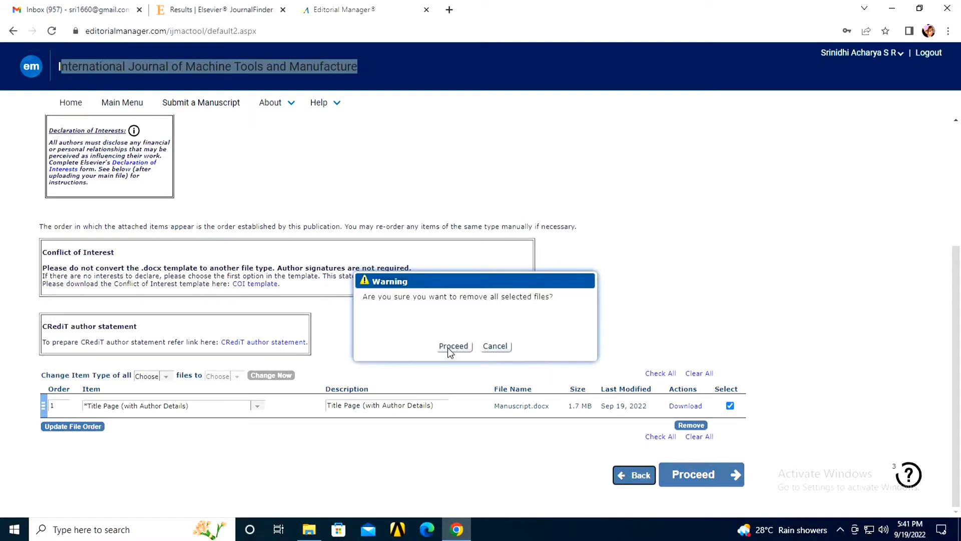
click(447, 347)
scroll(440, 326, up, 3)
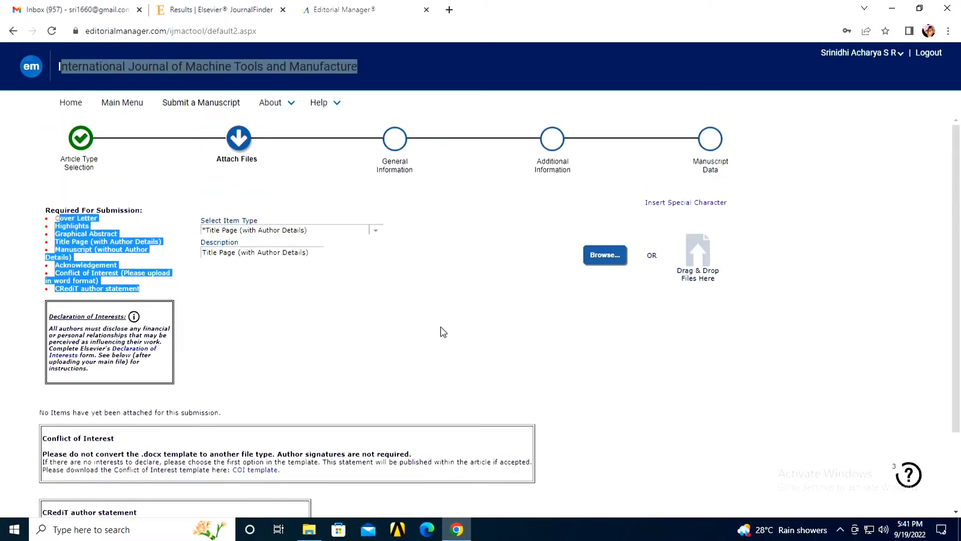
scroll(441, 328, down, 2)
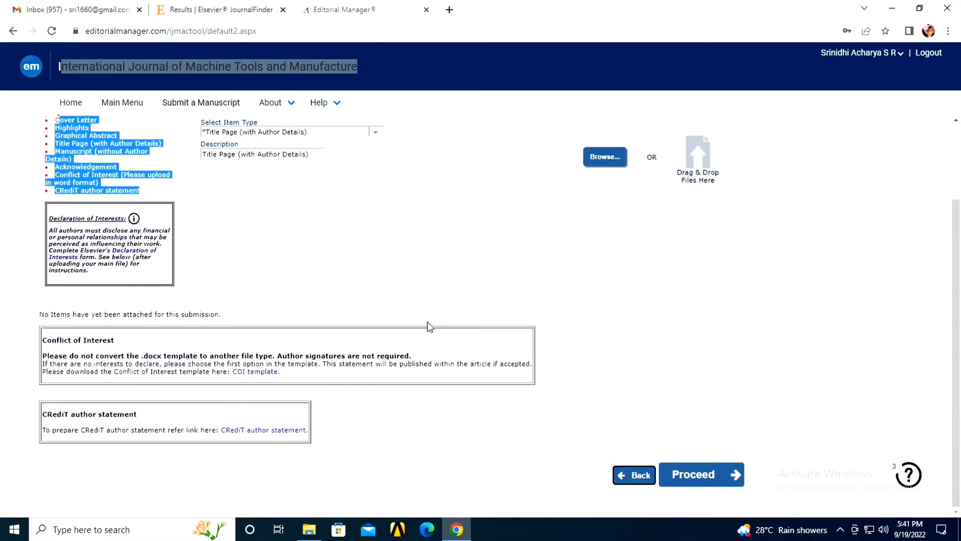
scroll(94, 219, up, 2)
Step: Upload Cover Letter.docx (15.2 KB) from the desktop as the Cover Letter item
click(60, 220)
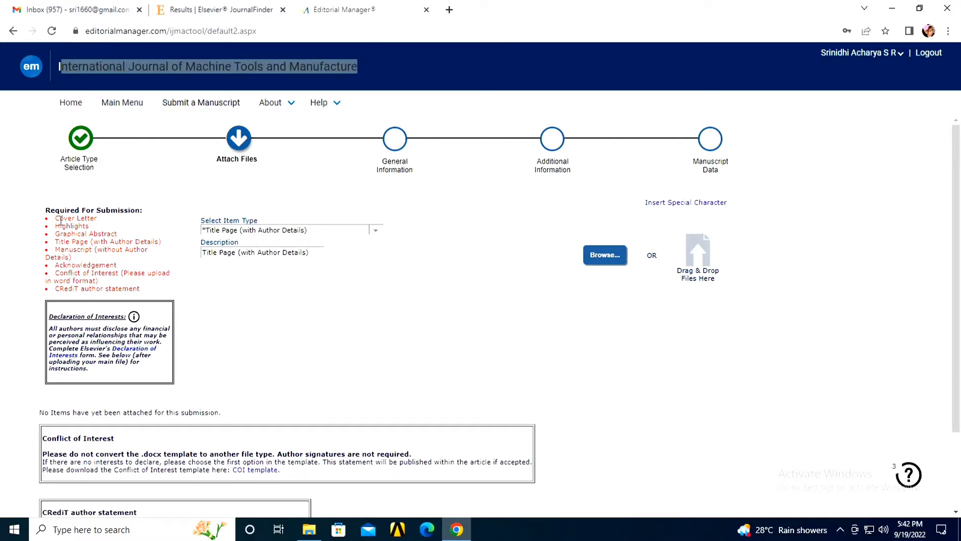
click(376, 229)
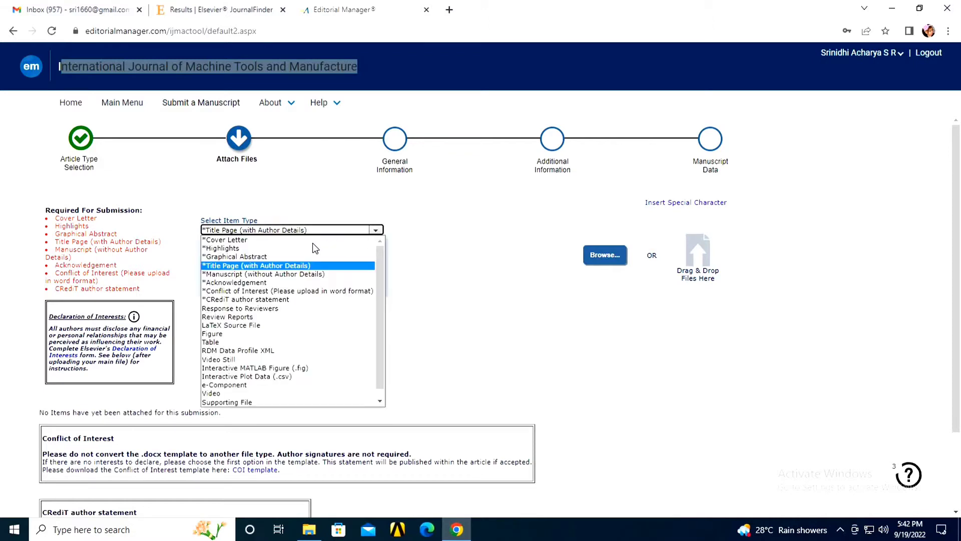
click(313, 241)
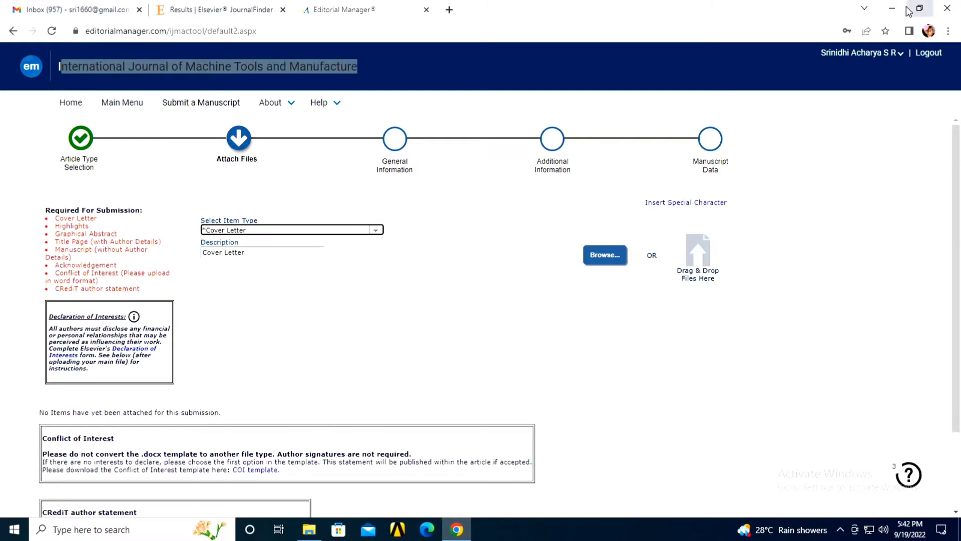
click(908, 10)
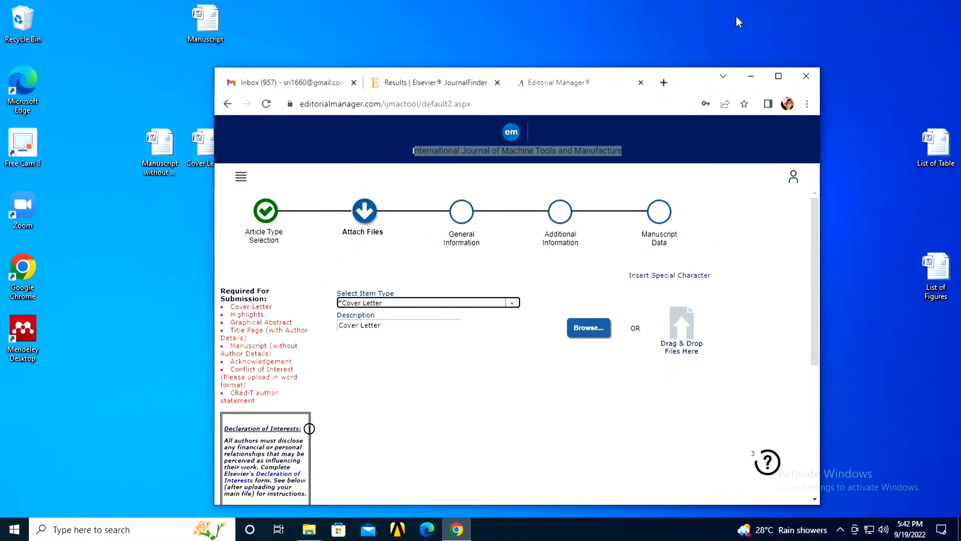
key(super+Up)
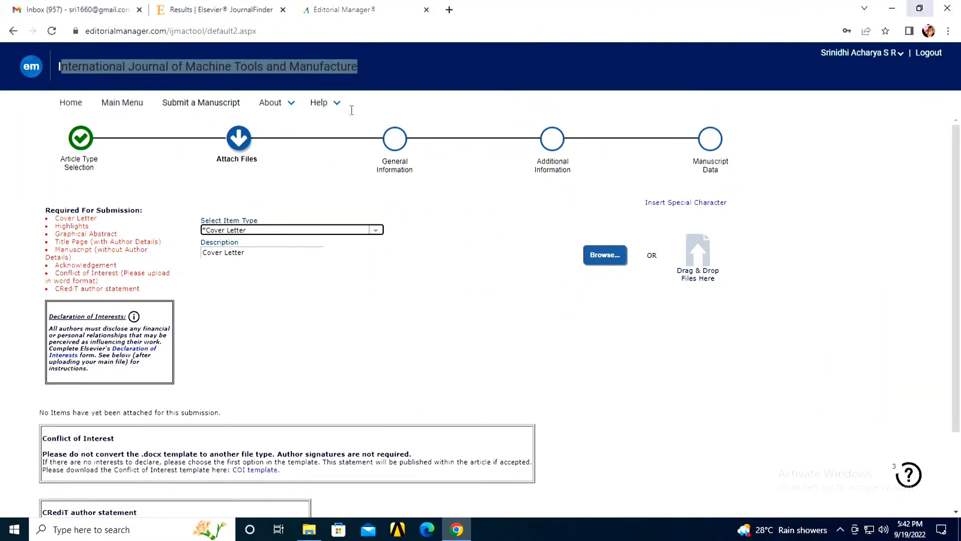
key(super+Down)
drag(203, 145, 652, 326)
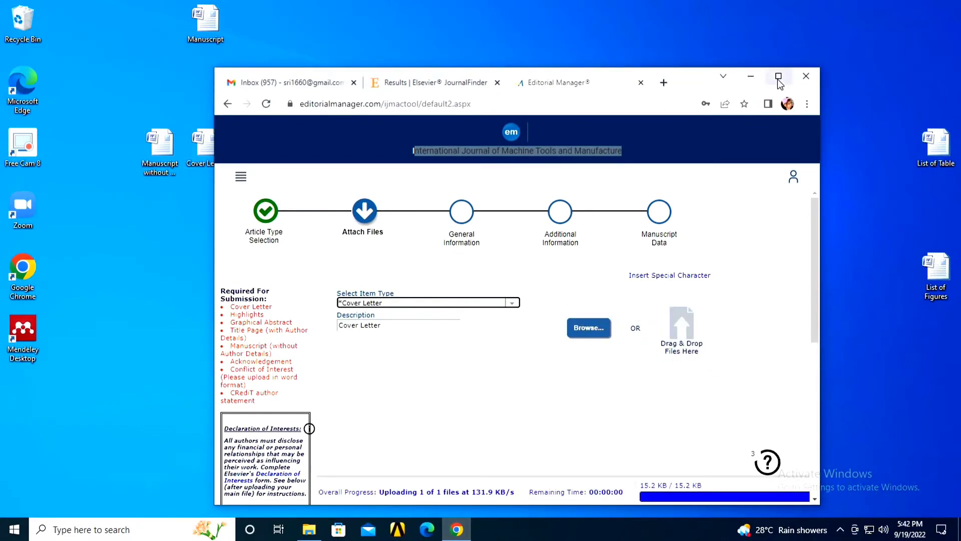
click(778, 78)
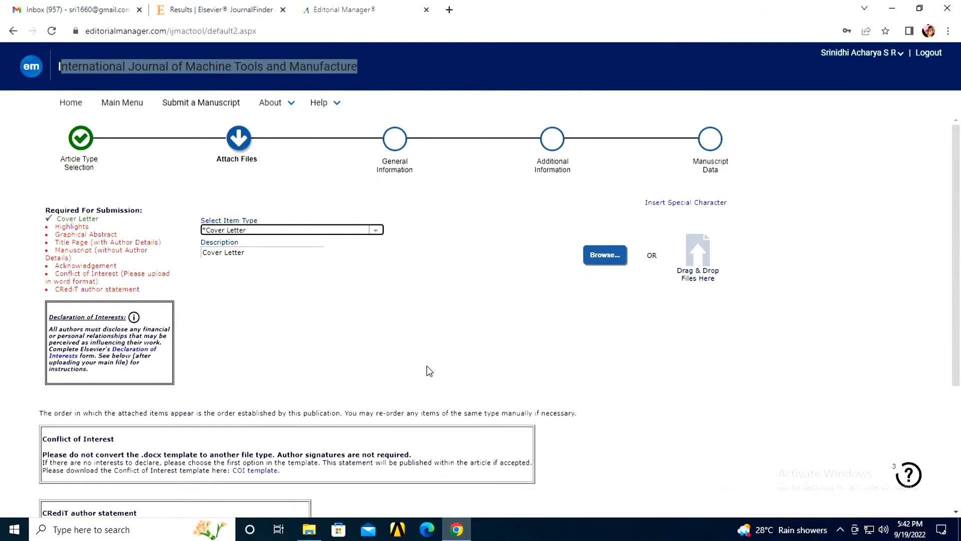
scroll(429, 371, down, 4)
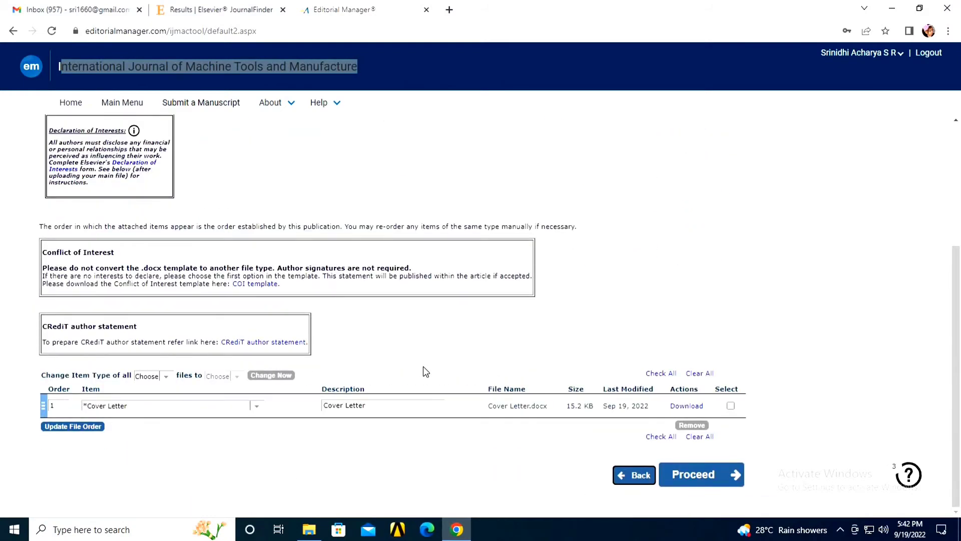
scroll(425, 371, up, 4)
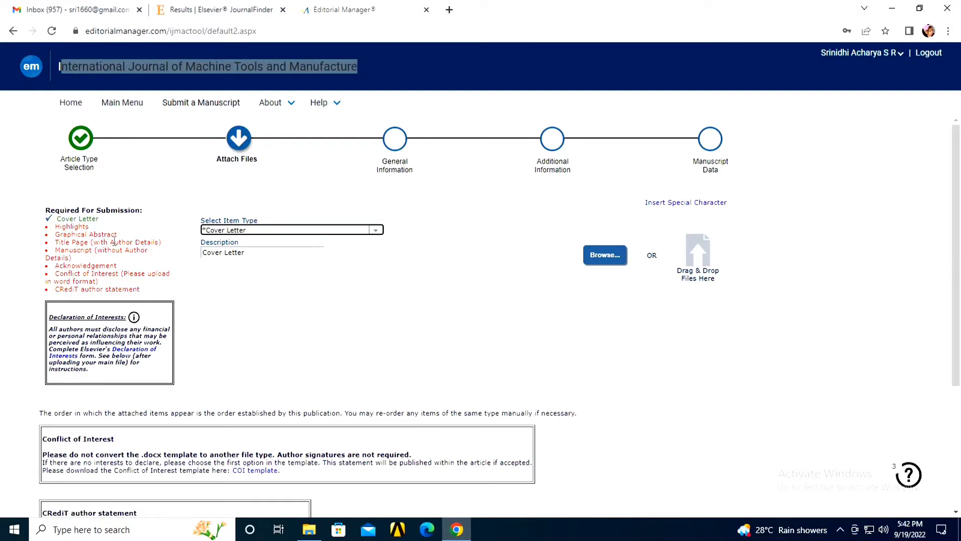
Step: Upload the Highlights file (11.4 KB) from the desktop as the Highlights item
click(378, 233)
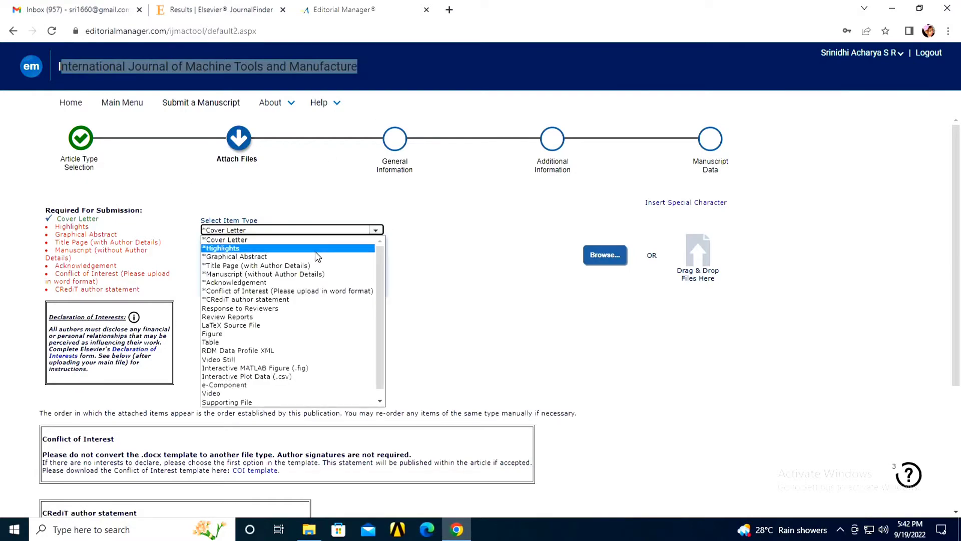
click(311, 244)
click(920, 8)
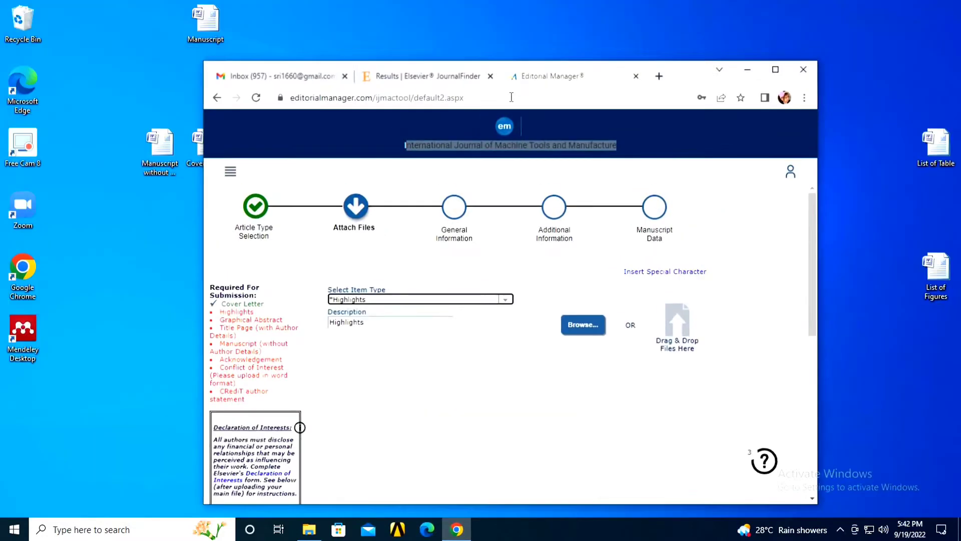
drag(693, 80, 802, 46)
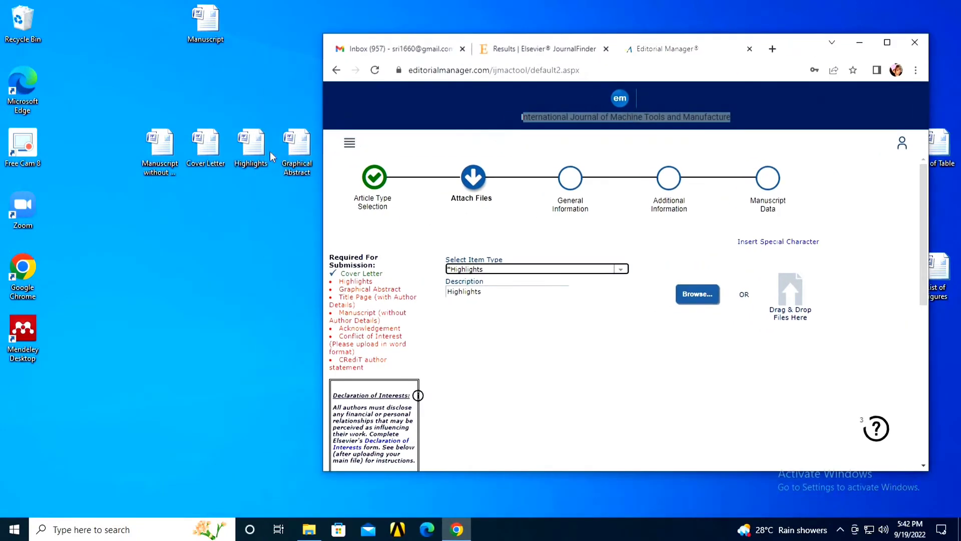
drag(250, 148, 744, 283)
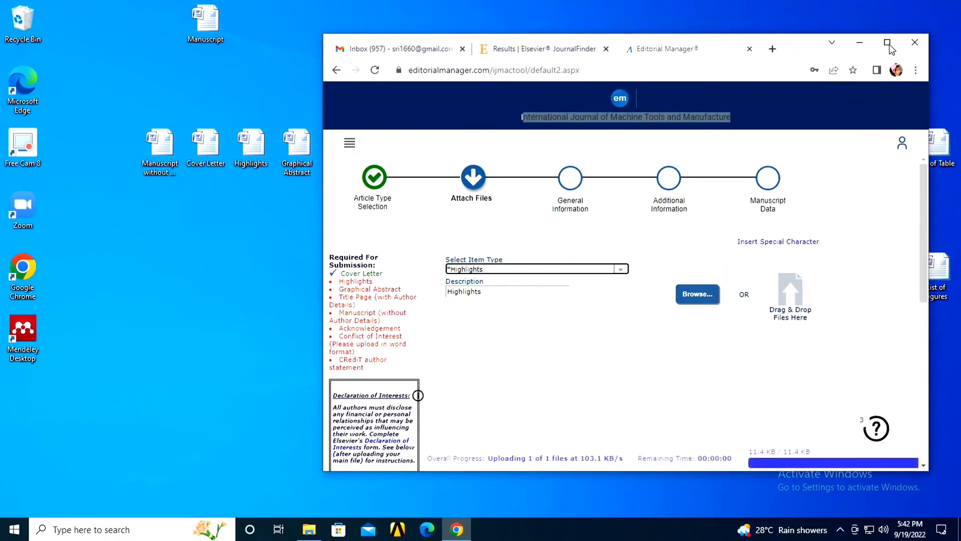
click(887, 42)
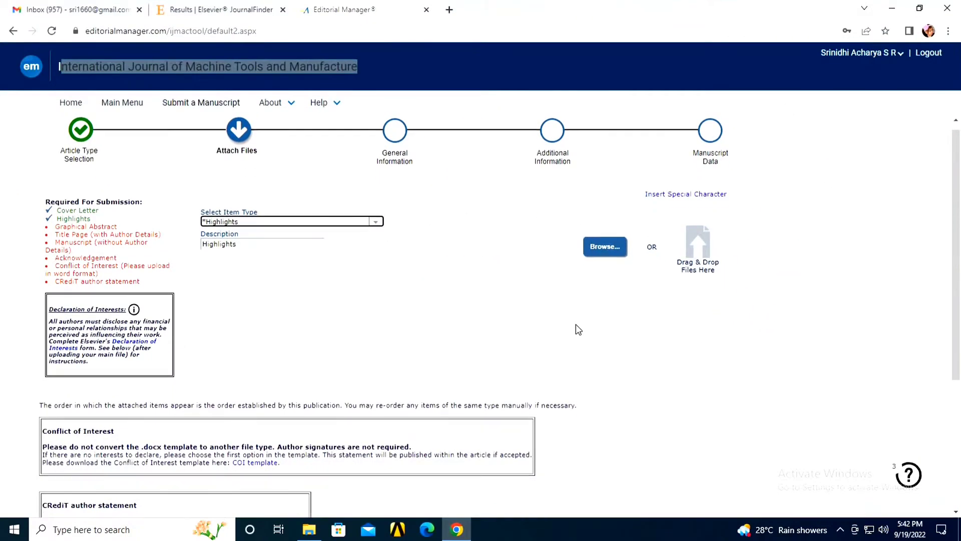
scroll(576, 323, down, 5)
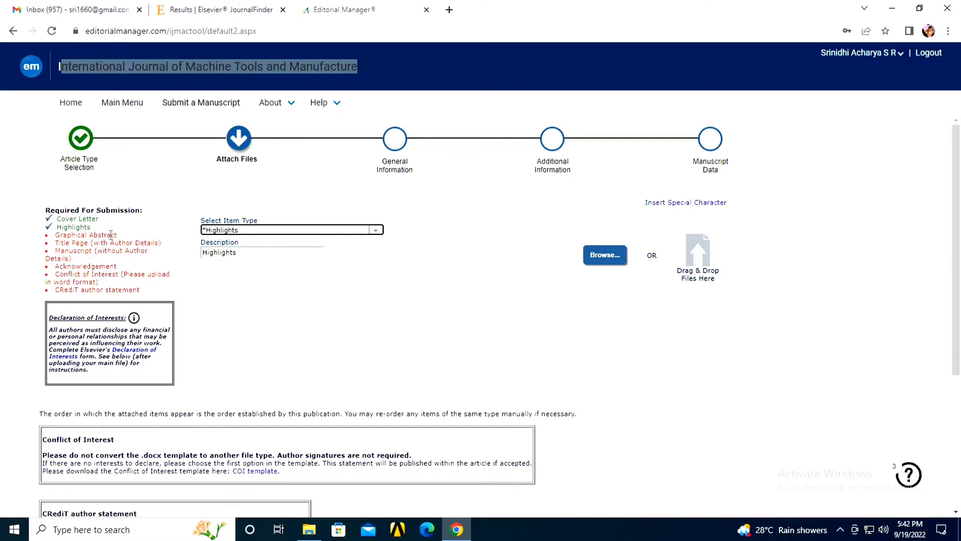
Step: Upload the Graphical Abstract file (12.3 KB) from the desktop as the Graphical Abstract item
click(373, 231)
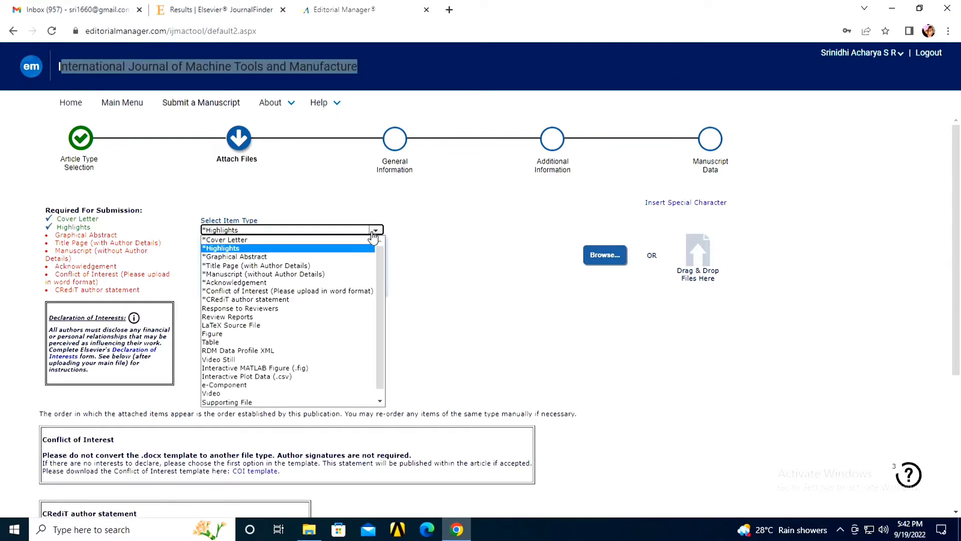
click(350, 256)
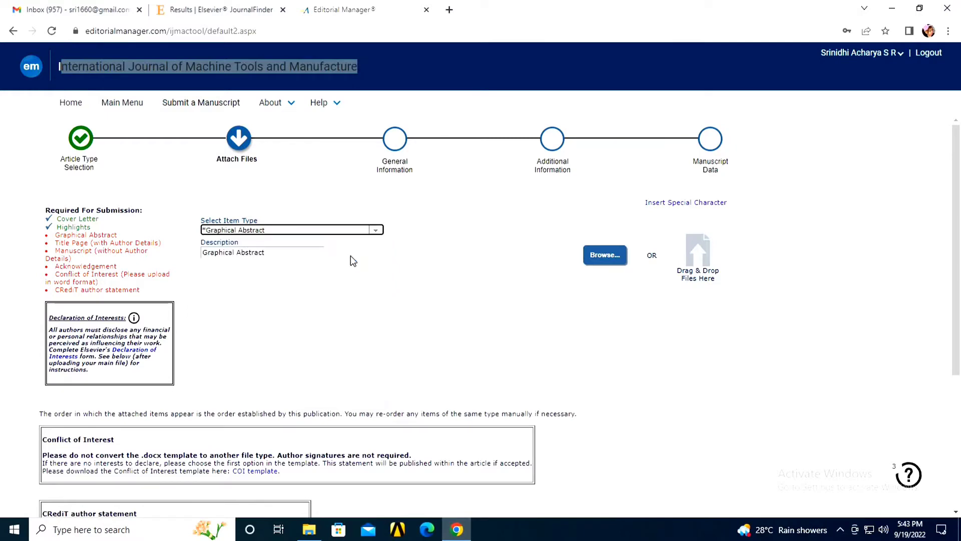
click(920, 8)
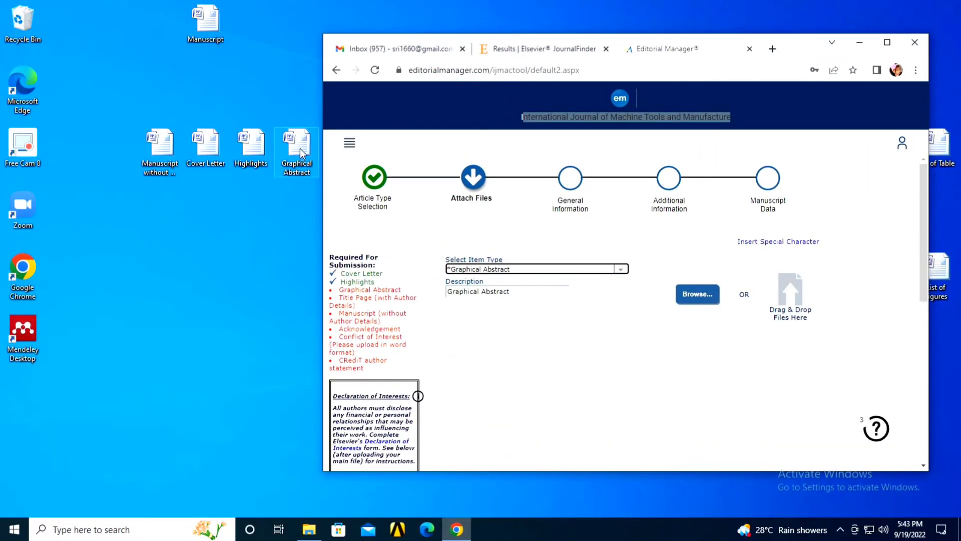
drag(302, 152, 621, 276)
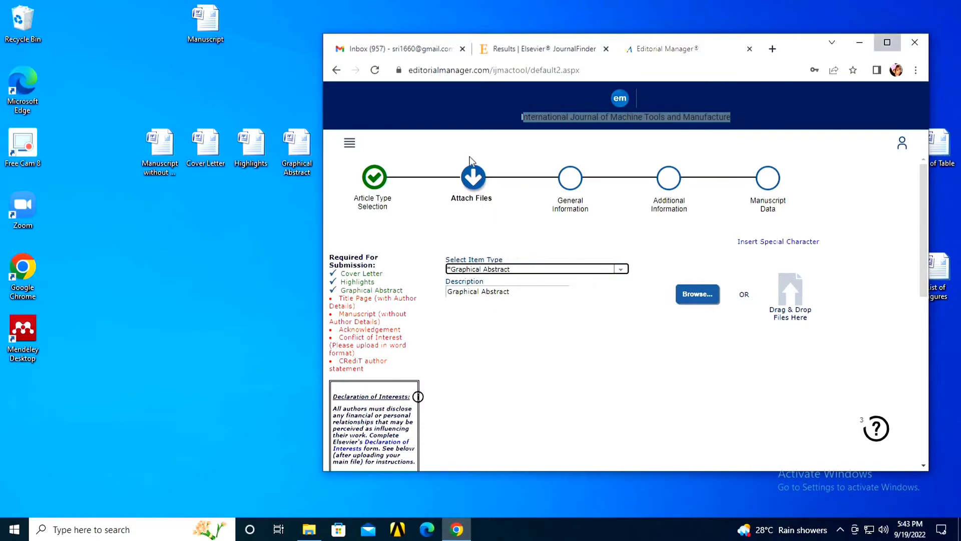
click(889, 44)
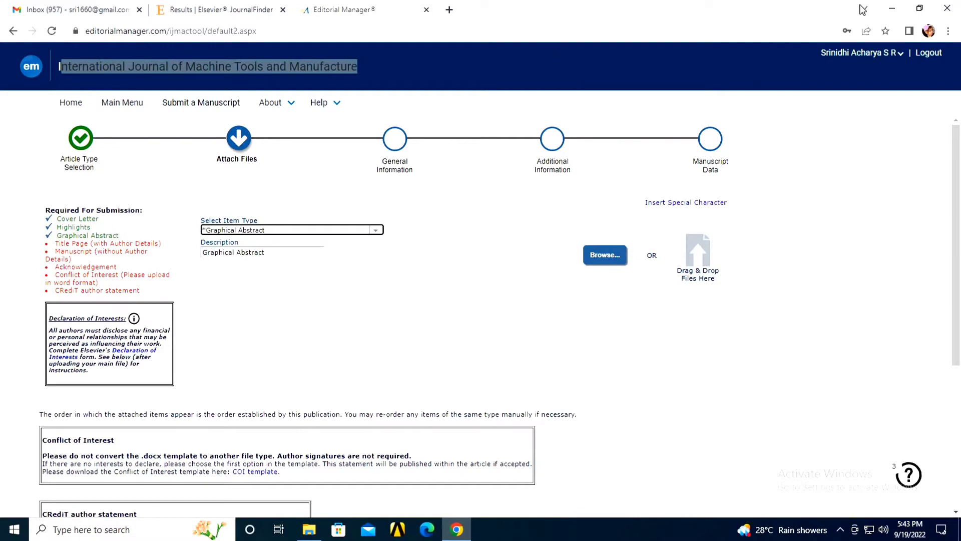
Step: Check the author details in the Title page Word document, then return to Editorial Manager
key(super+d)
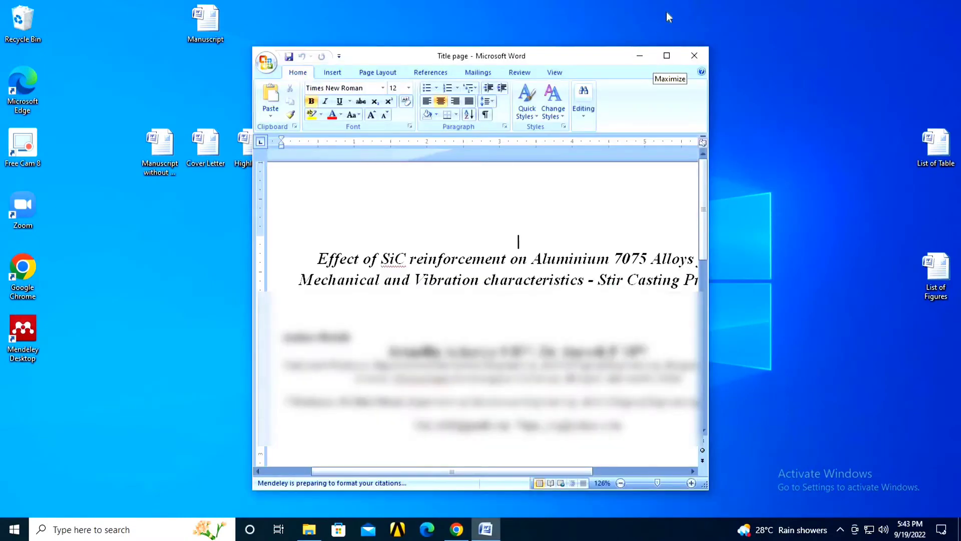
click(666, 55)
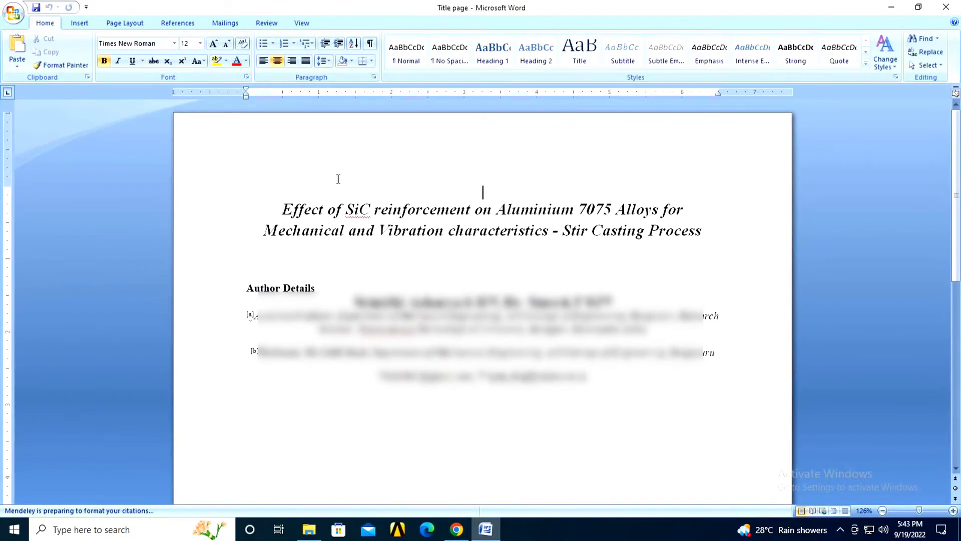
drag(356, 302, 658, 392)
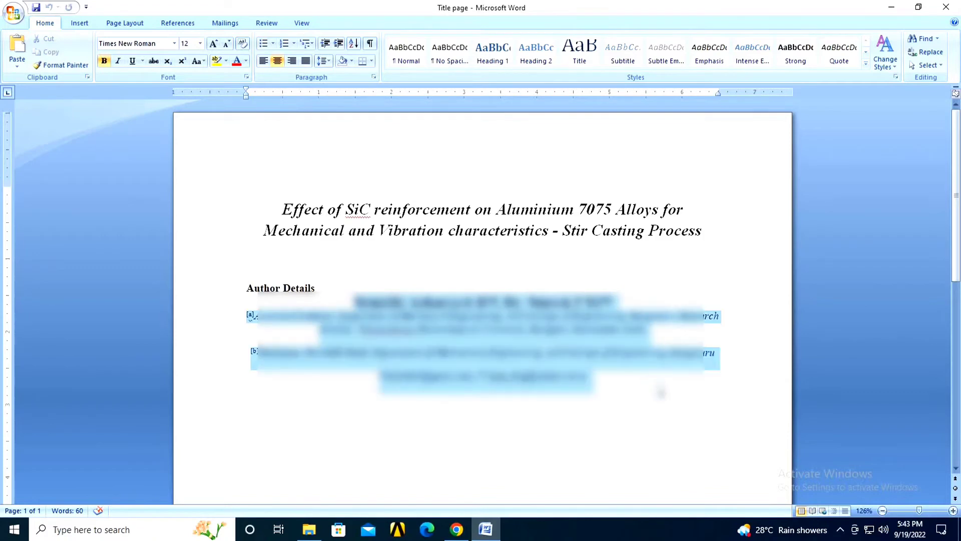
click(956, 6)
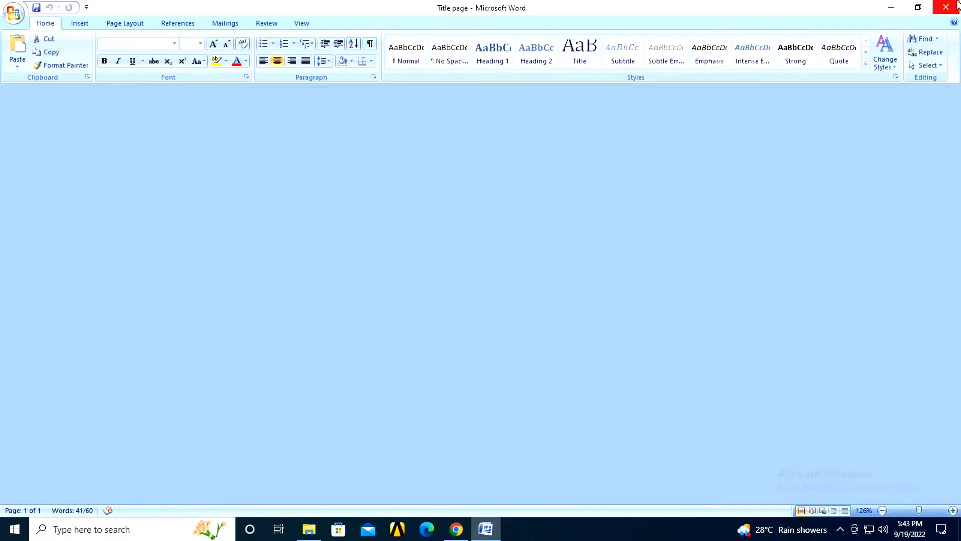
click(456, 529)
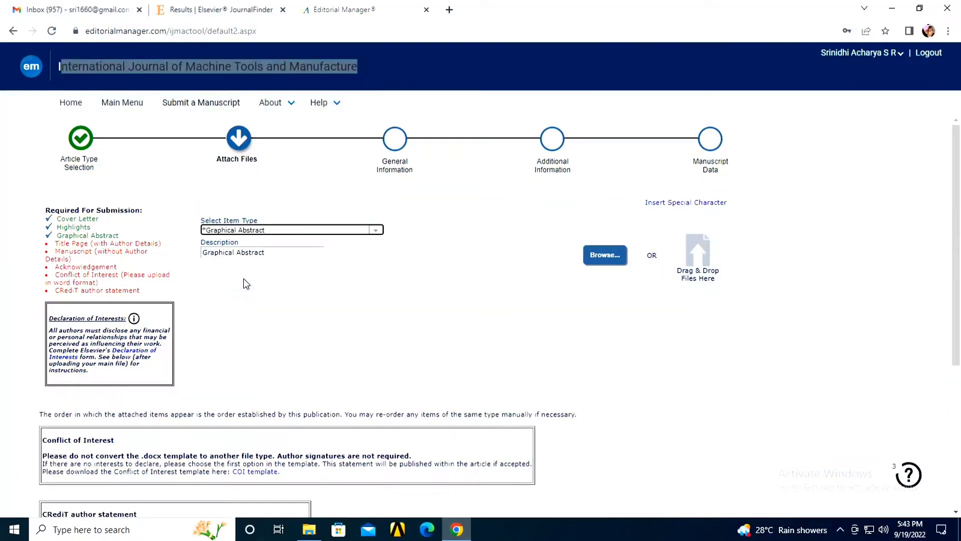
Step: Upload Title page.docx (12.5 KB) from the desktop as the Title Page (with Author Details) item
click(376, 230)
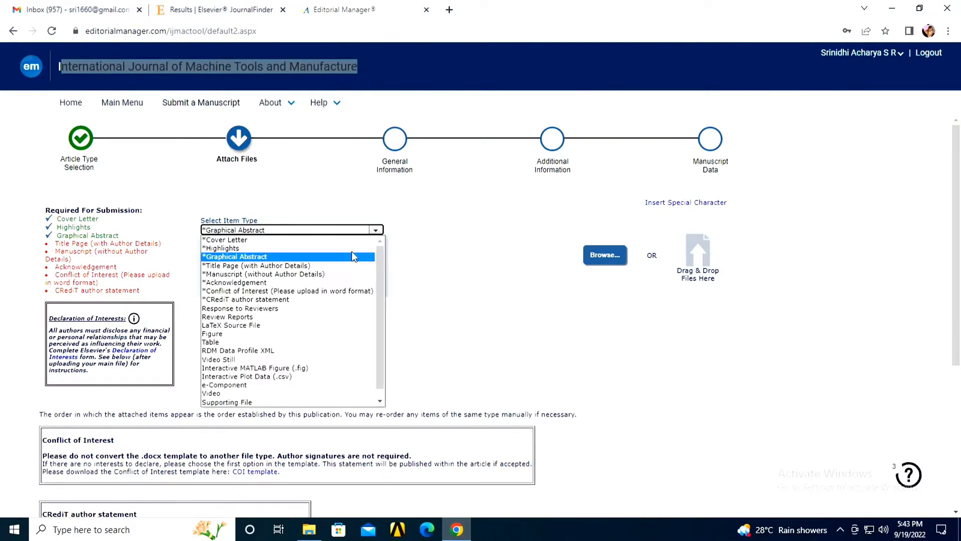
click(332, 272)
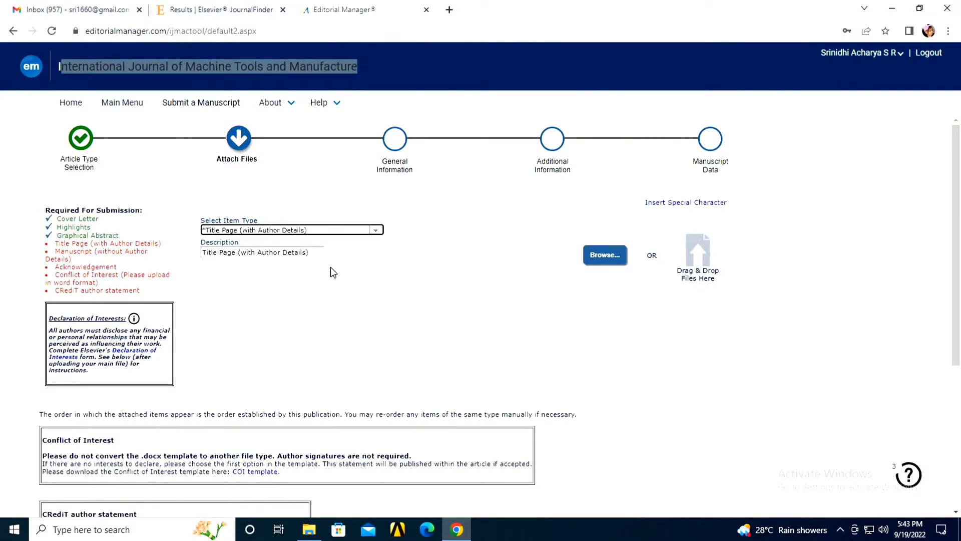
click(919, 8)
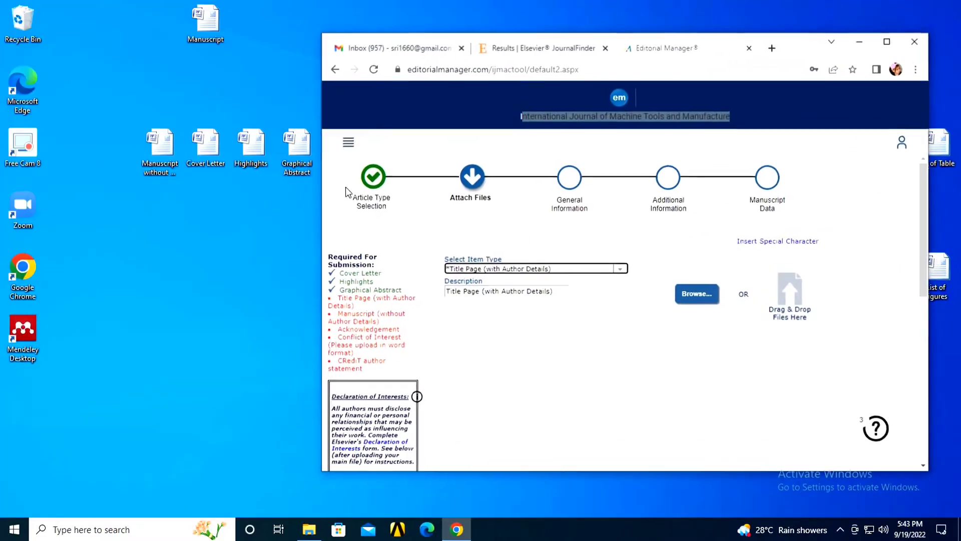
drag(862, 45, 927, 48)
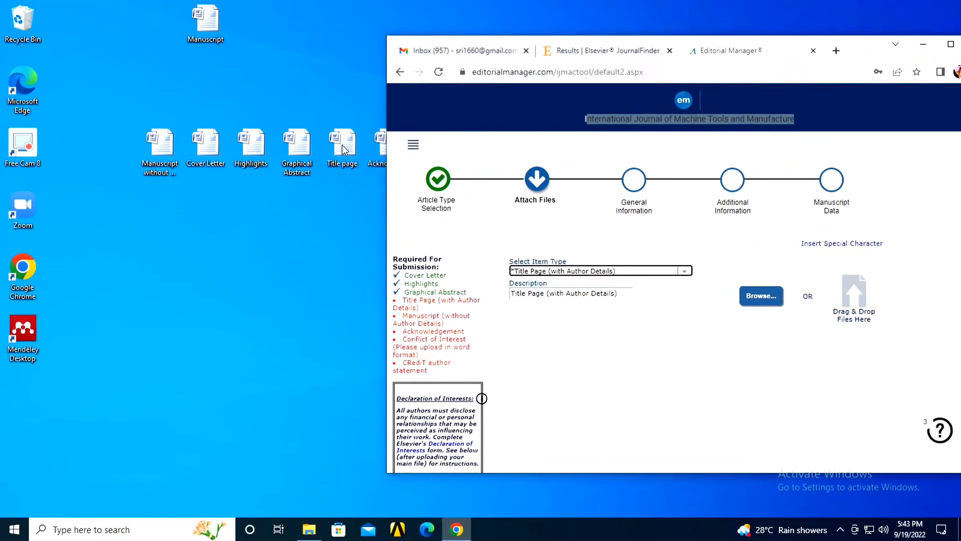
drag(344, 150, 801, 299)
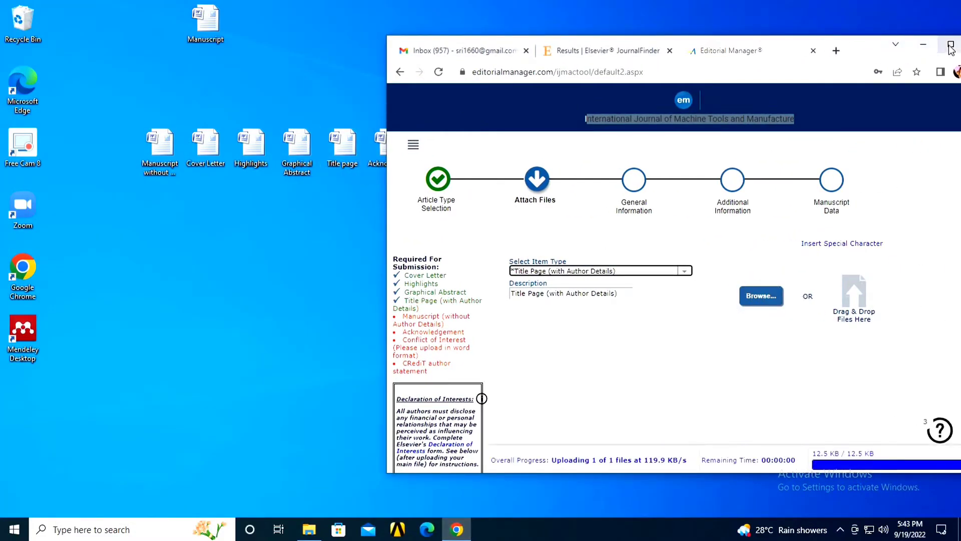
click(950, 45)
scroll(596, 236, down, 5)
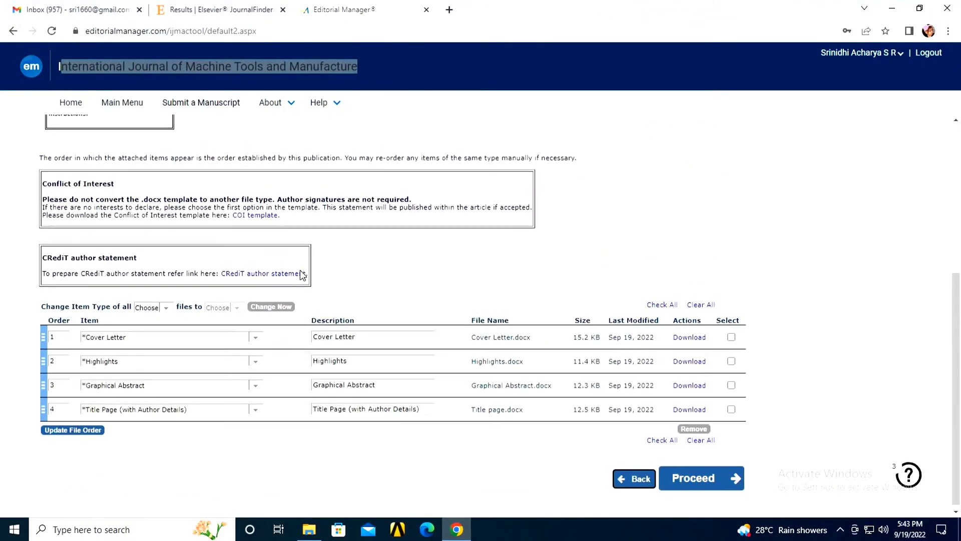
scroll(302, 275, up, 5)
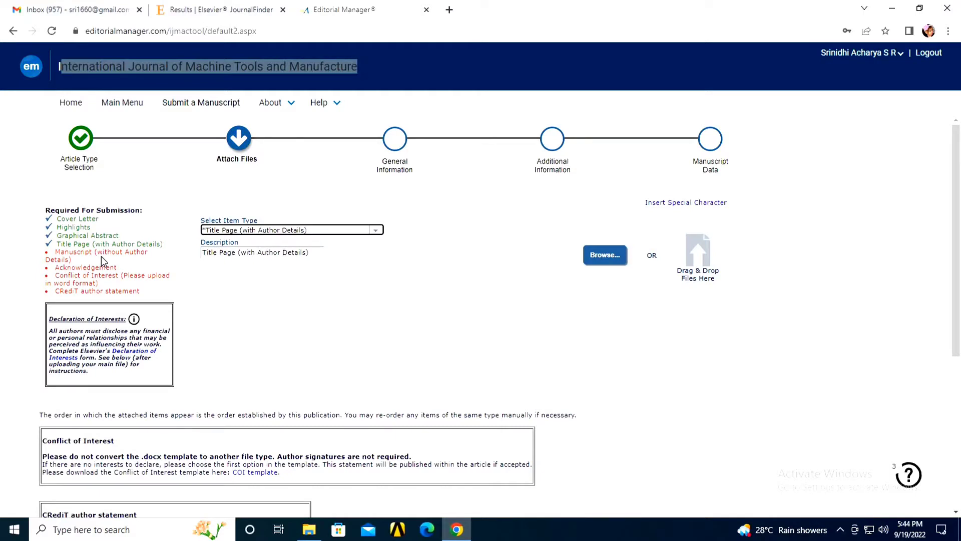
Step: Upload Manuscript without Author Details.docx via Browse as the Manuscript (without Author Details) item
click(379, 231)
click(314, 274)
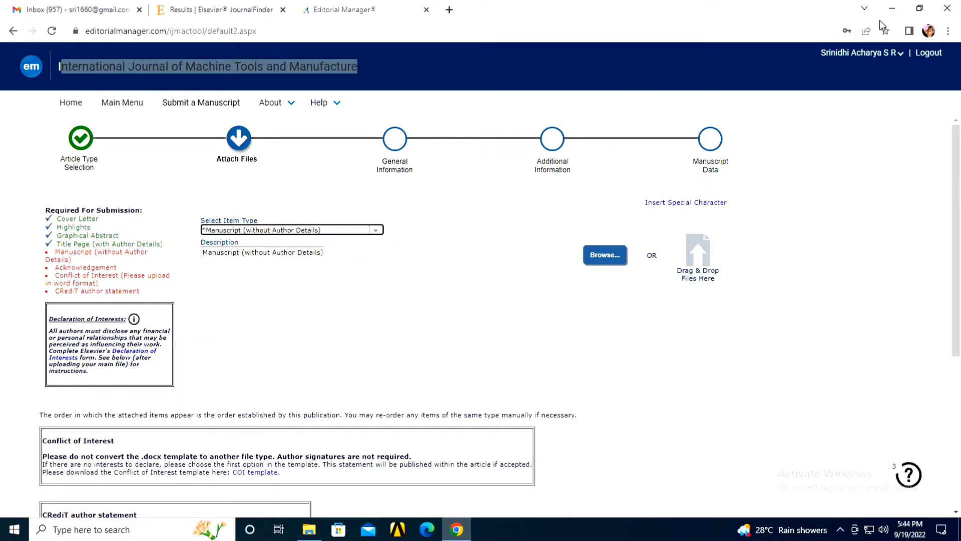
click(619, 256)
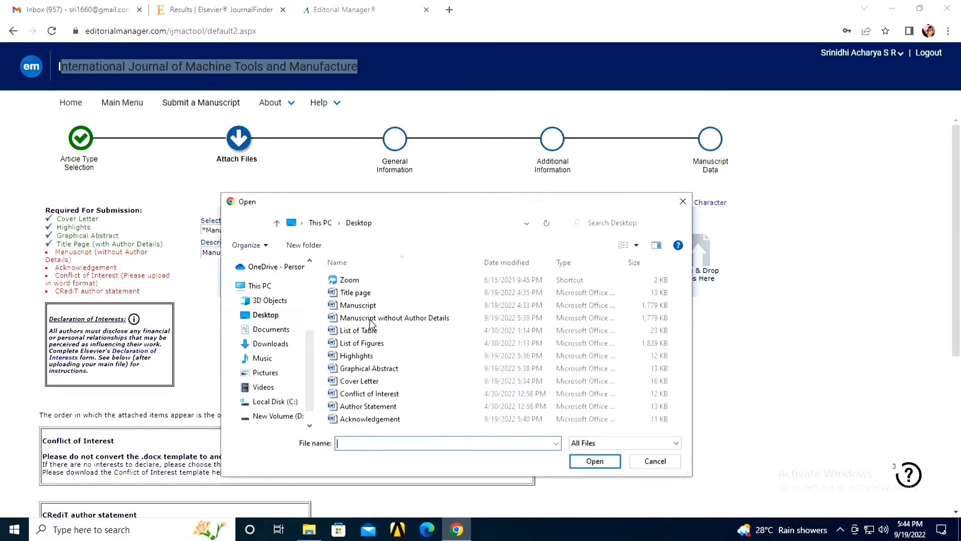
click(398, 446)
text(manu)
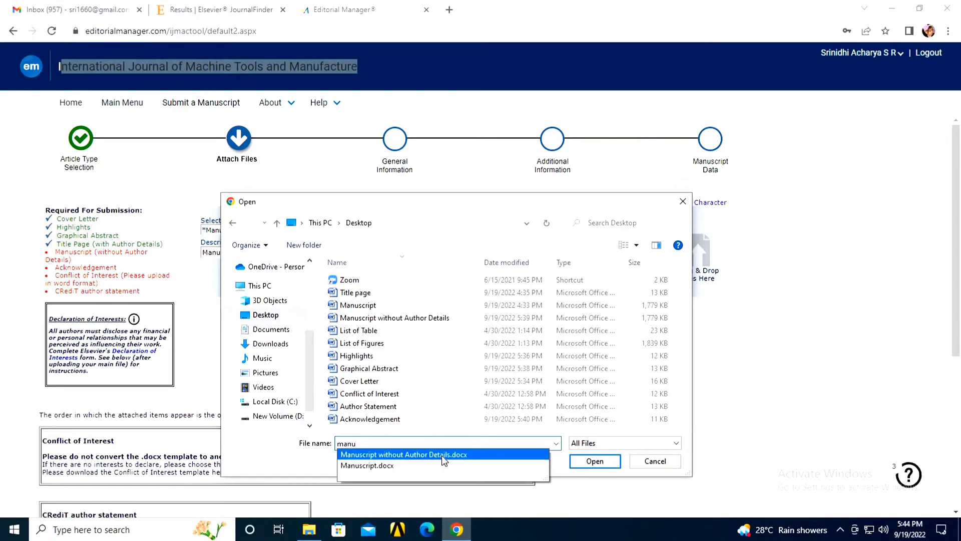
click(441, 455)
click(594, 461)
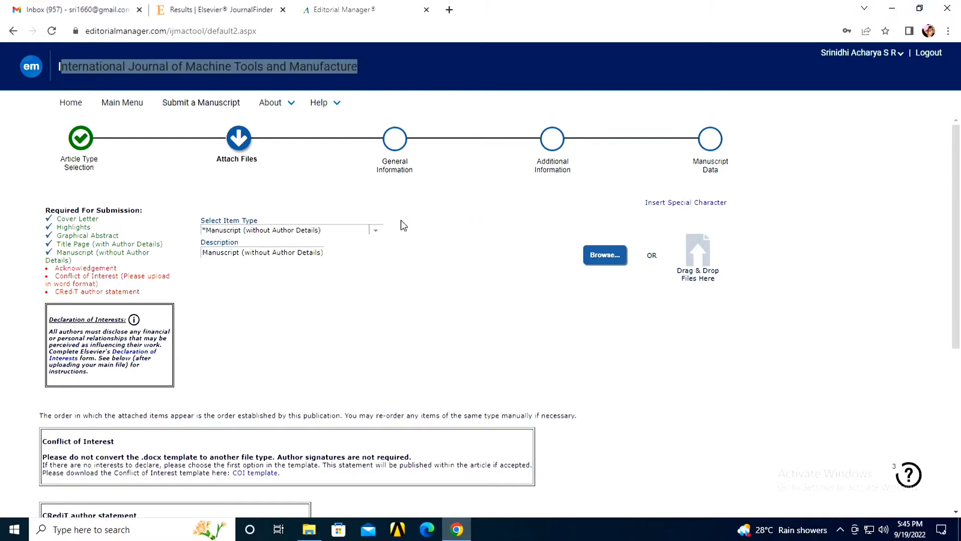
Step: Set the item type to Acknowledgement and drag the Acknowledgement desktop file into the drop area
click(375, 230)
click(326, 282)
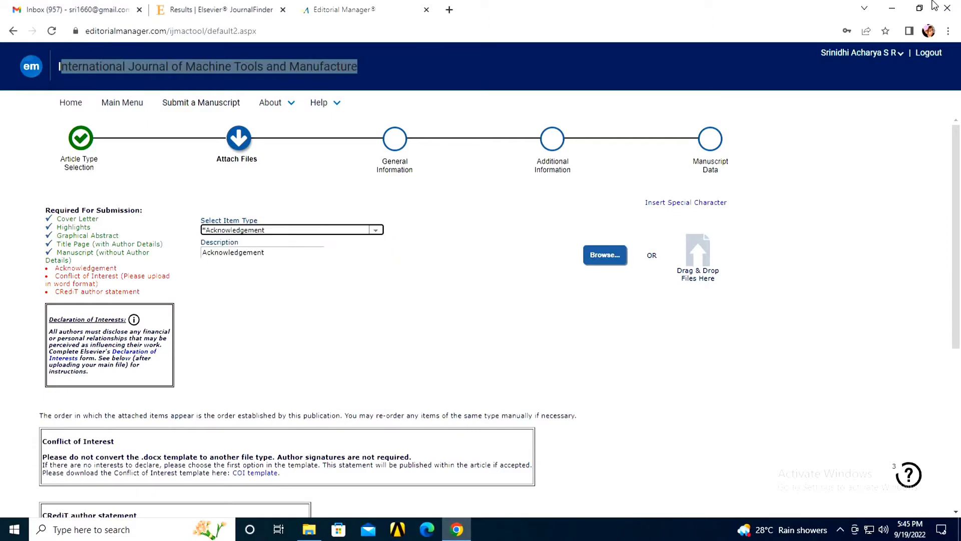
click(919, 8)
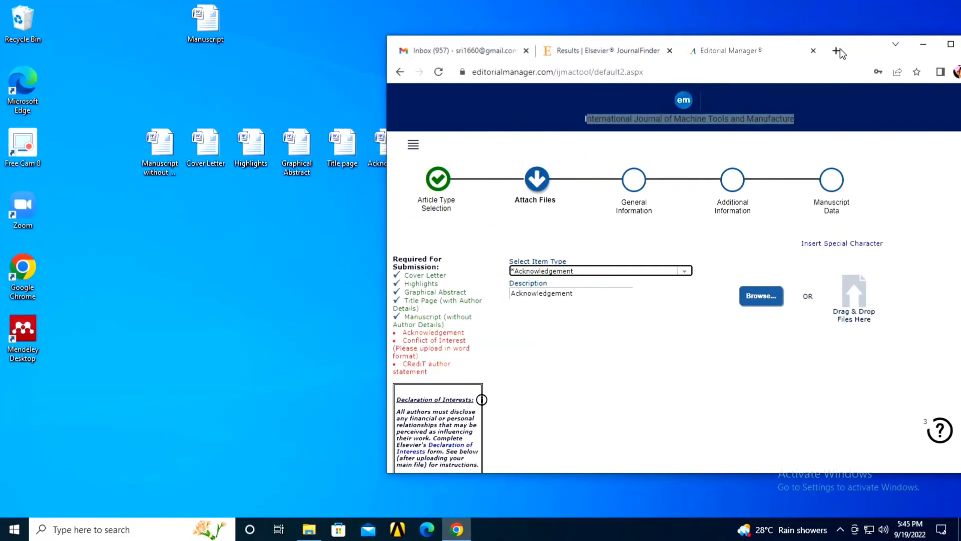
drag(849, 39, 594, 190)
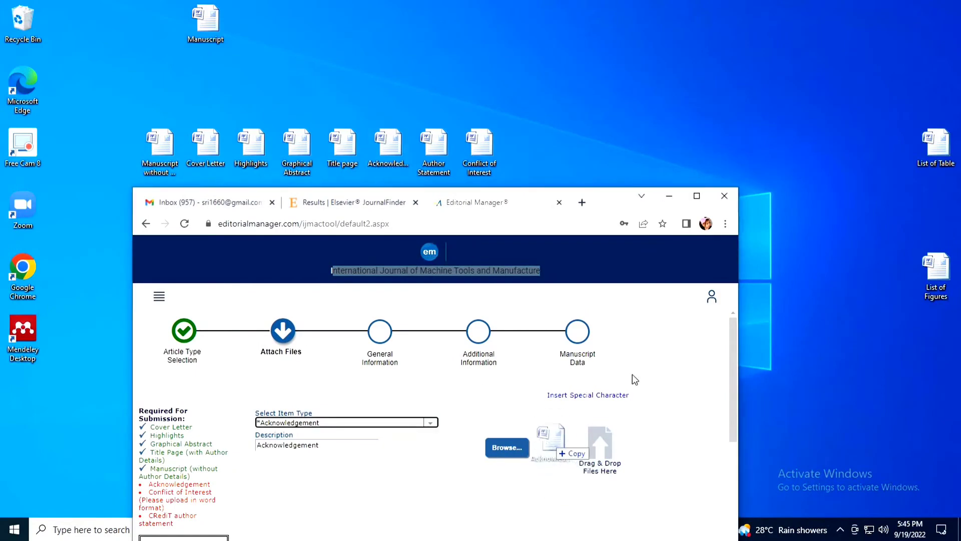
click(697, 196)
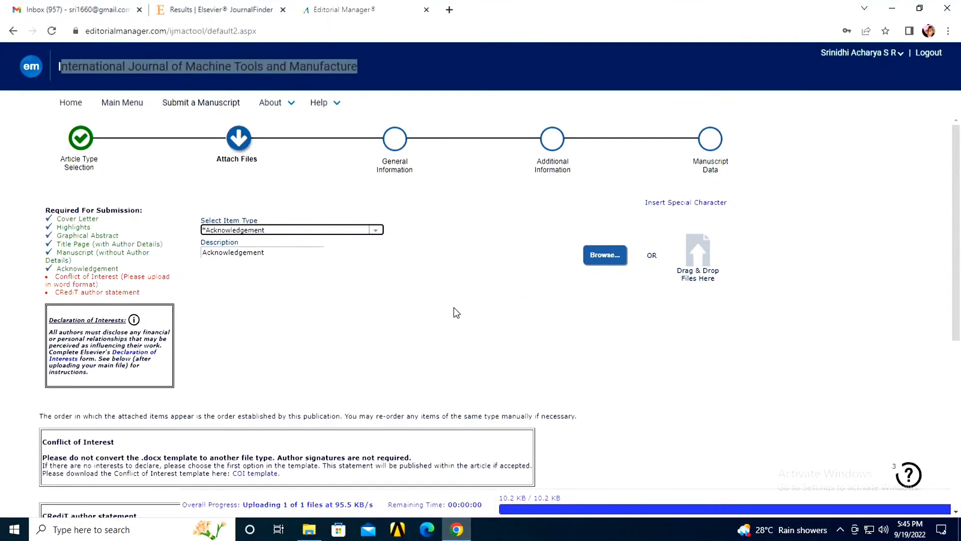
scroll(455, 312, down, 5)
scroll(454, 309, down, 1)
scroll(453, 310, up, 6)
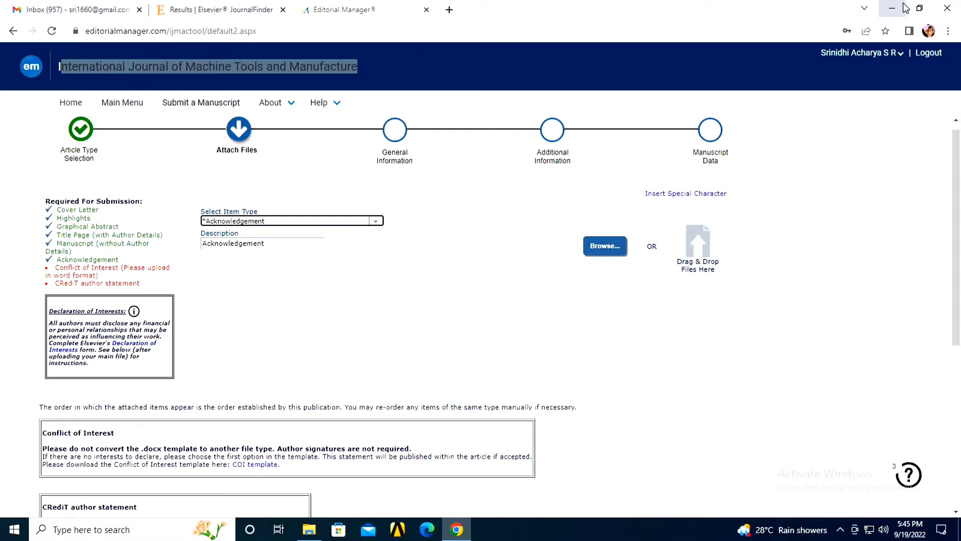
Step: Open Conflict of Interest.docx from the desktop and review its heading and statement text
click(904, 7)
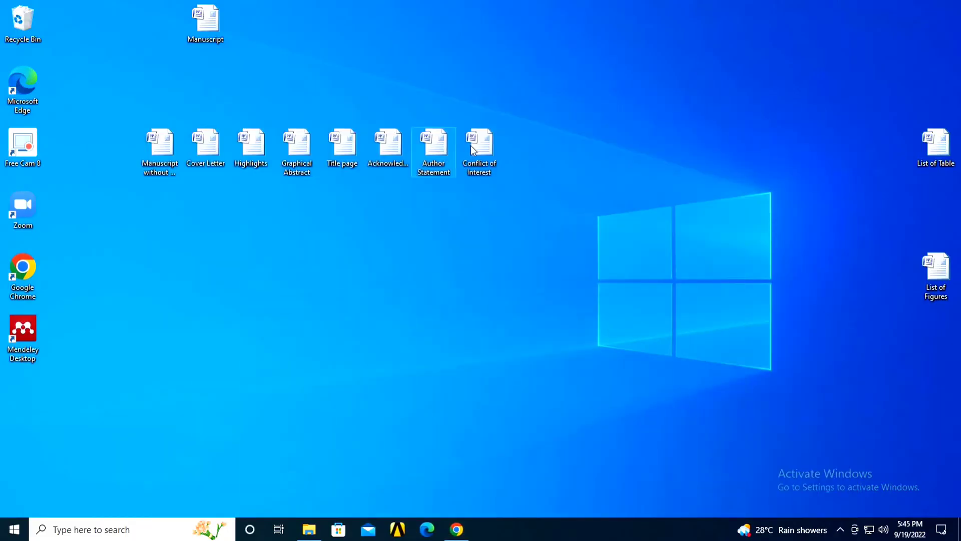
double_click(476, 146)
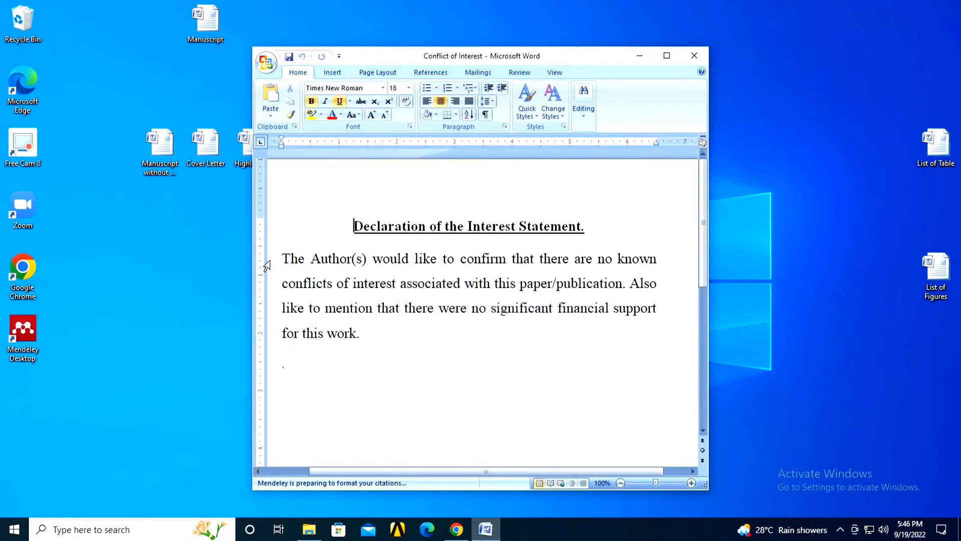
drag(354, 226, 495, 226)
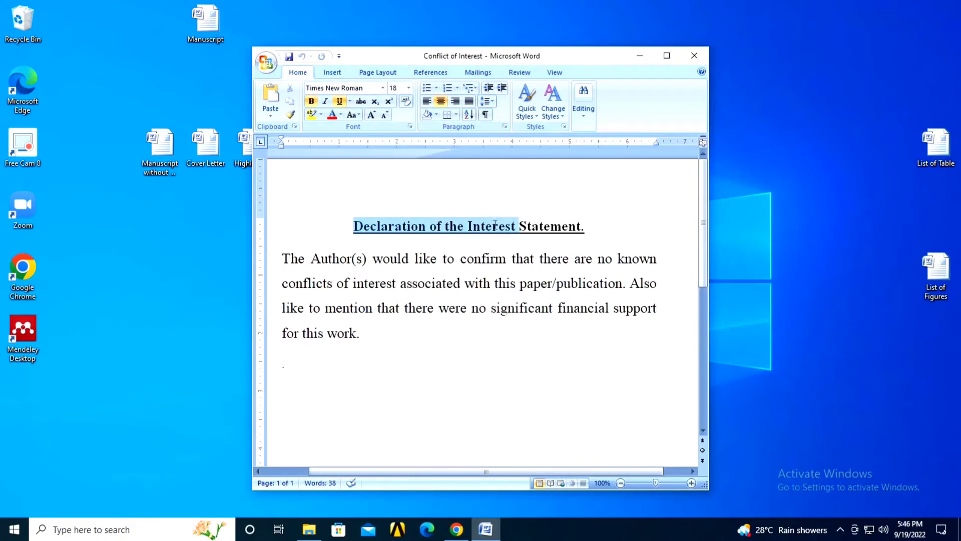
click(401, 258)
drag(283, 259, 659, 283)
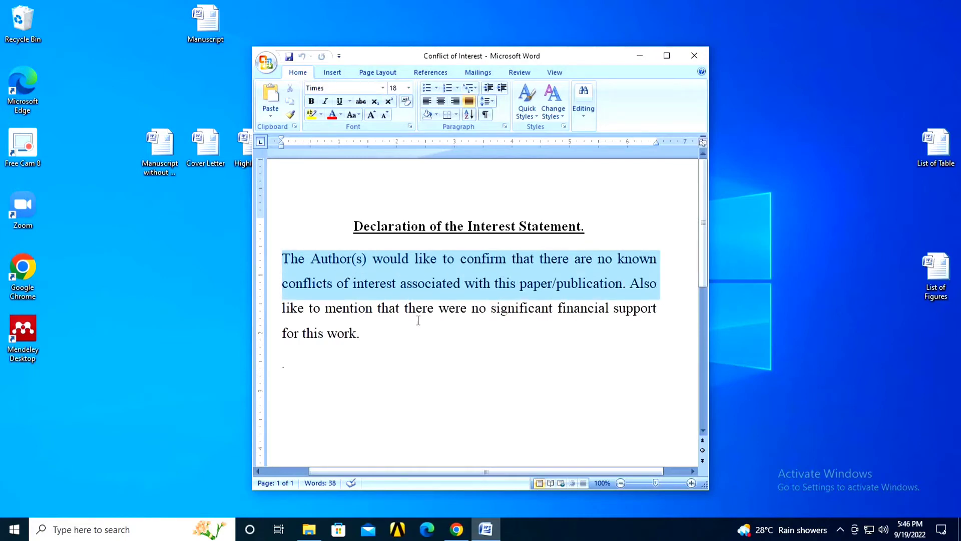
drag(418, 321, 383, 341)
key(Right)
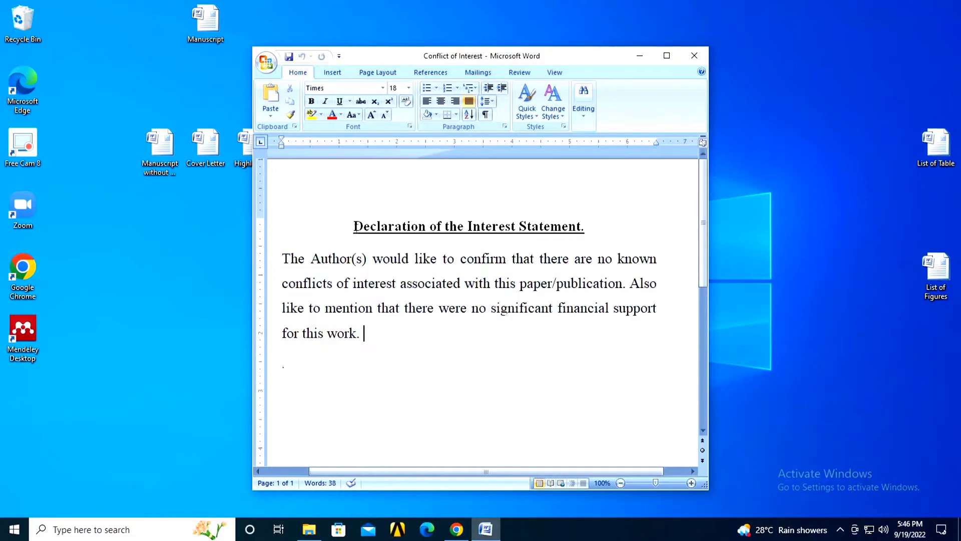
Step: Replace 'Declaration of the' with 'Conflict of' in the heading, then save and close the document
drag(353, 226, 427, 227)
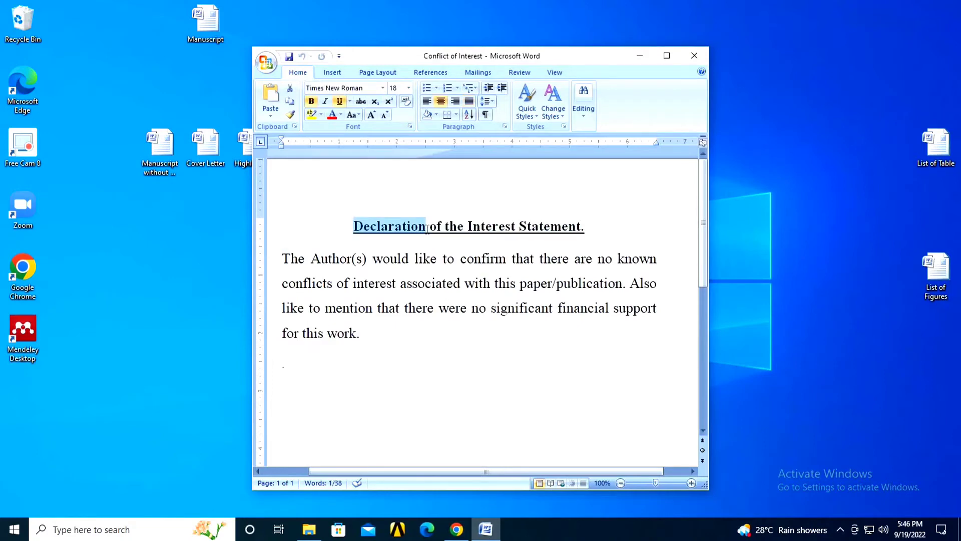
text(Confl)
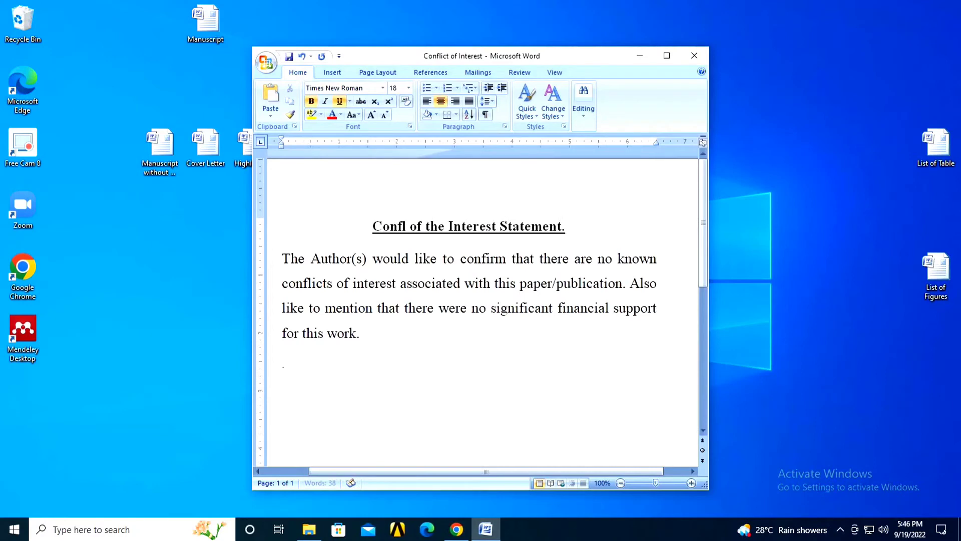
text(ict)
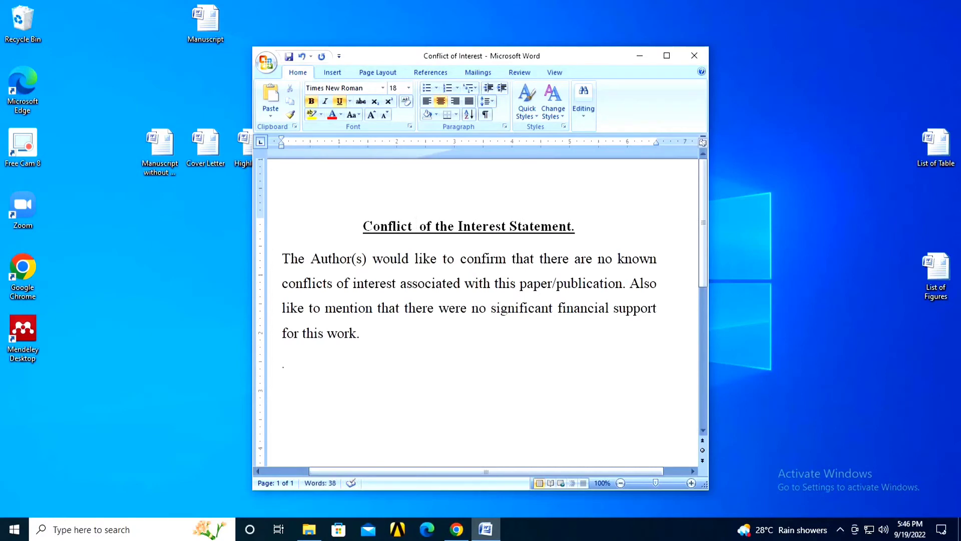
key(BackSpace)
key(Right)
key(Right)
key(Right)
key(Delete)
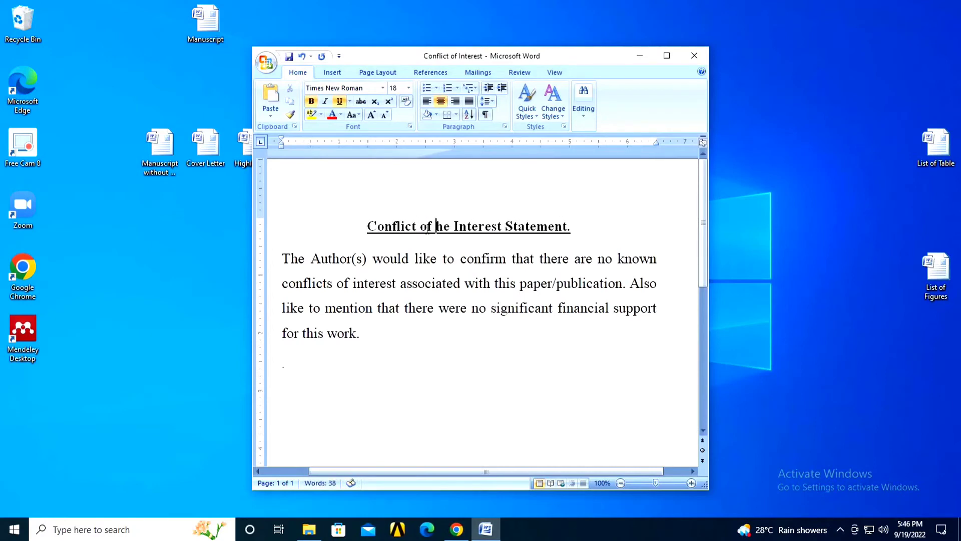
key(Delete)
key(Delete)
key(Delete)
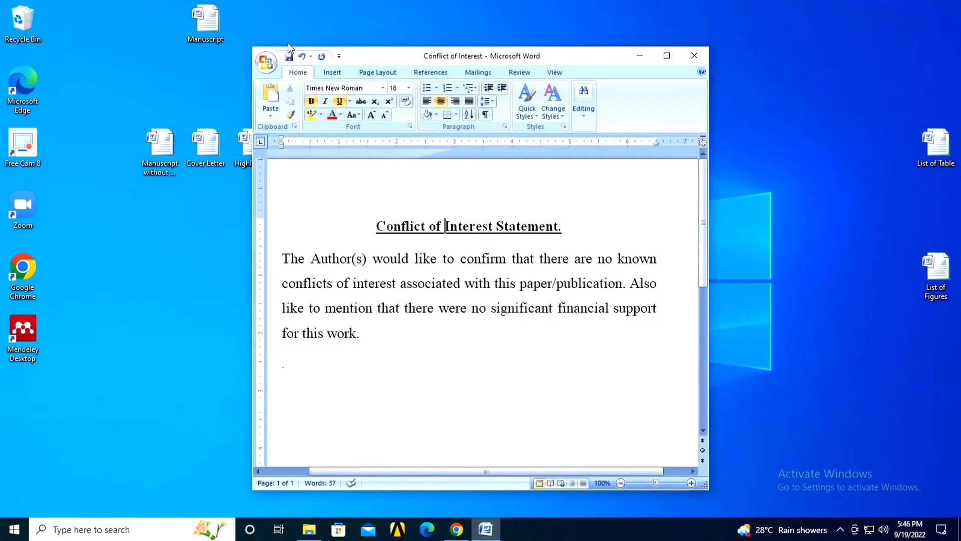
click(289, 56)
click(694, 56)
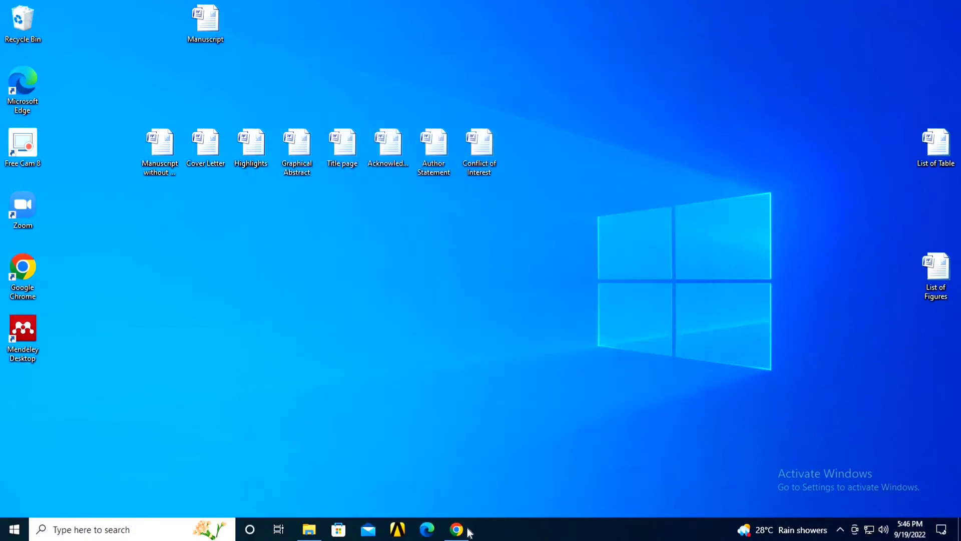
Step: Back on the submission page, choose Conflict of Interest and drag in the Conflict of interest desktop file
click(457, 529)
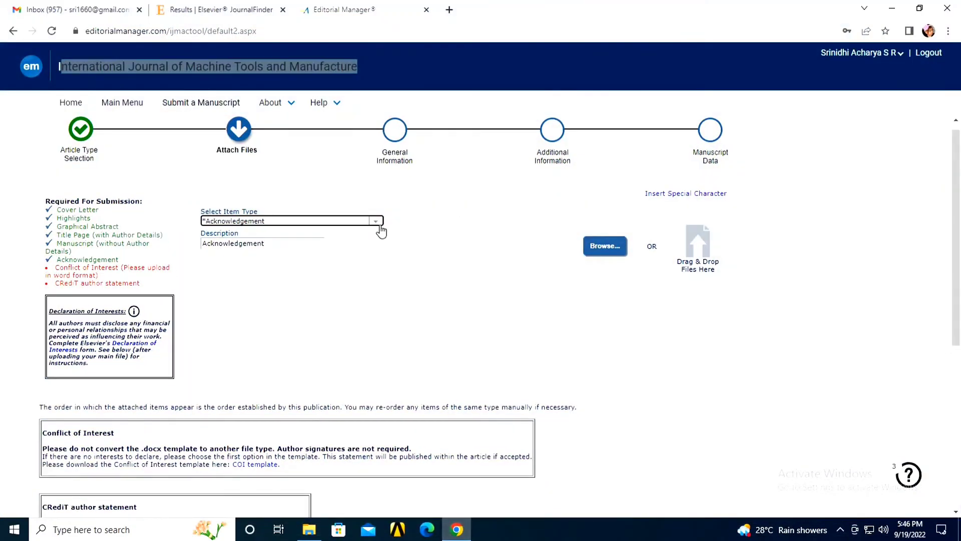
click(376, 222)
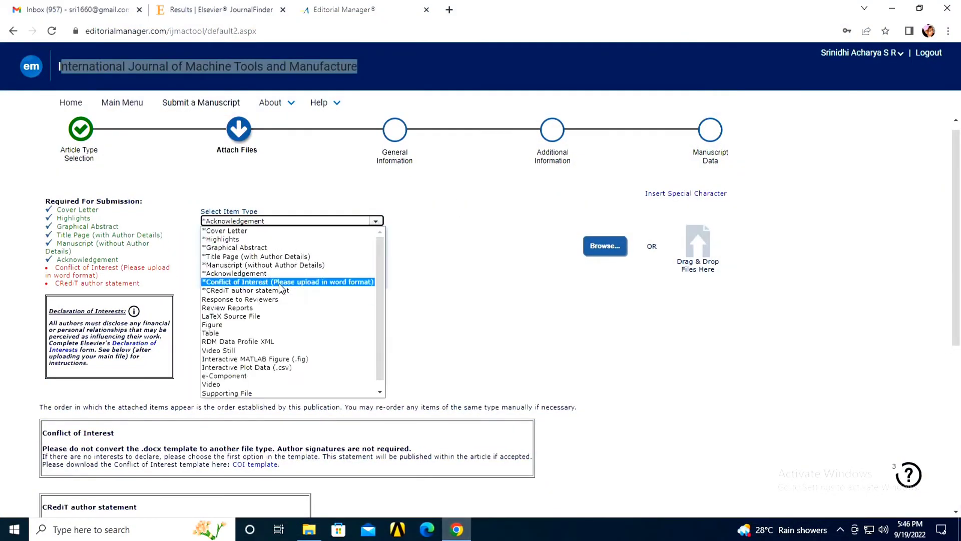
click(278, 283)
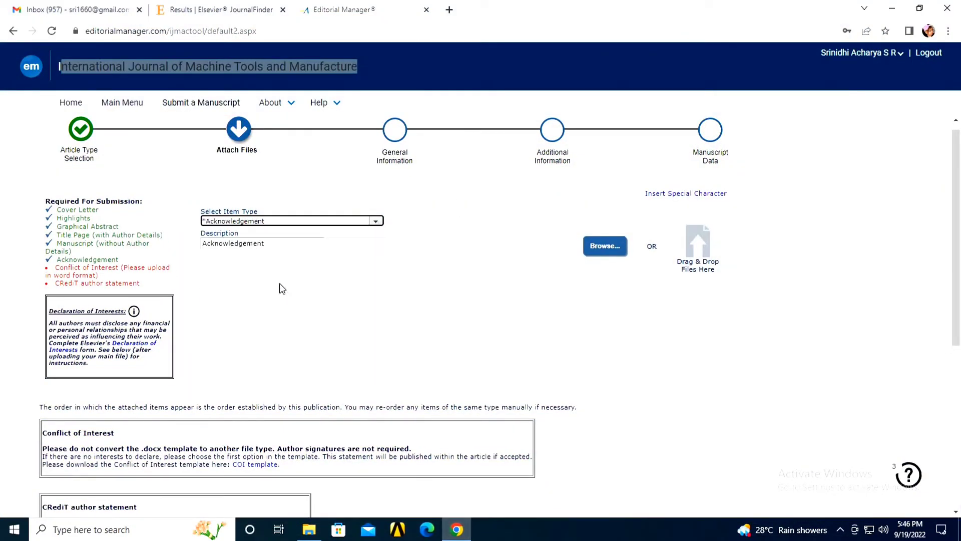
click(920, 9)
drag(473, 145, 432, 447)
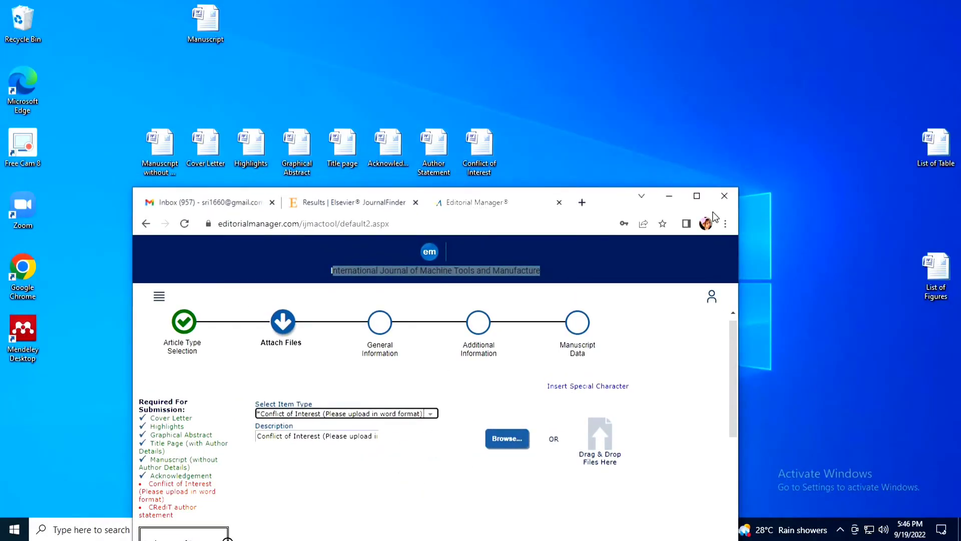
click(700, 203)
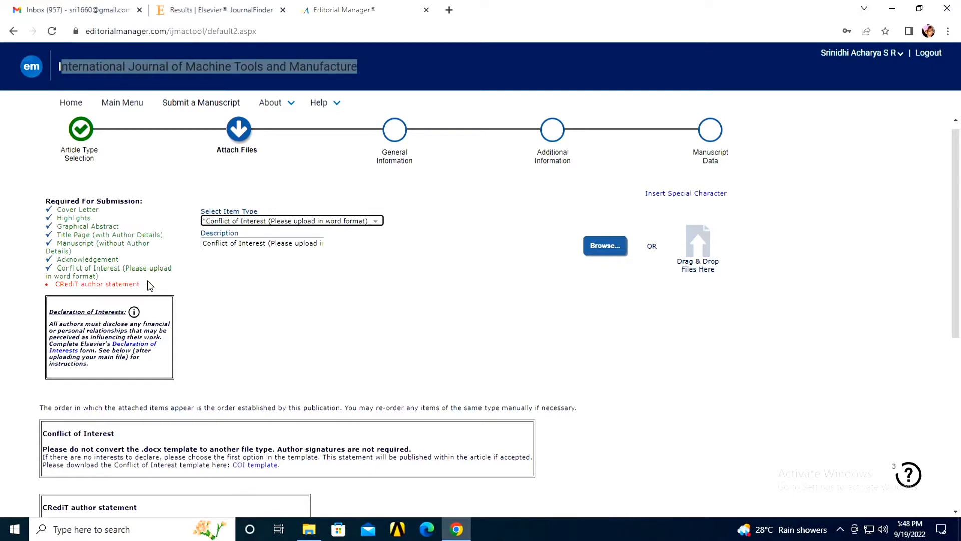
Step: Set the attachment item type to CRediT author statement
click(379, 223)
click(253, 290)
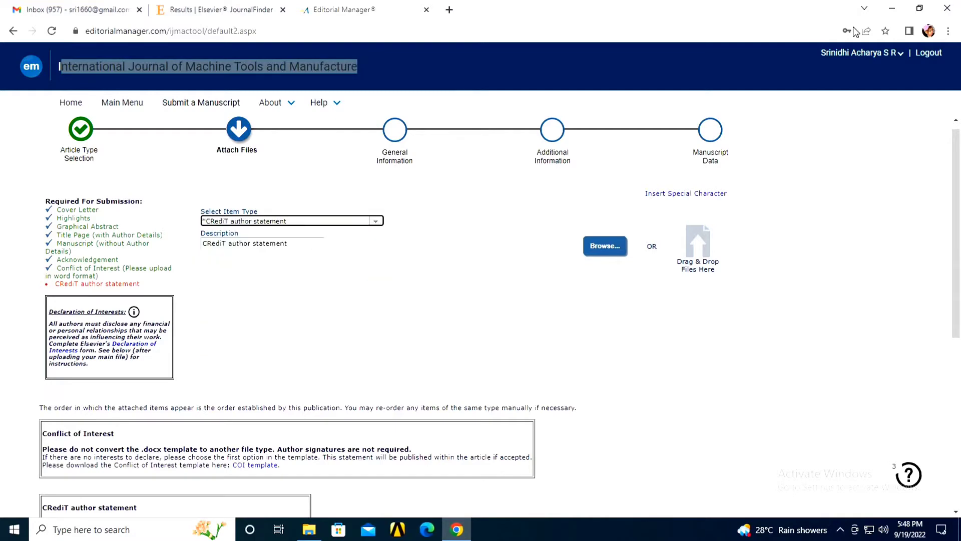
click(920, 8)
drag(434, 150, 434, 160)
Step: Rename the desktop file to 'Credit Author Statement' and drop it into the upload area
right_click(436, 150)
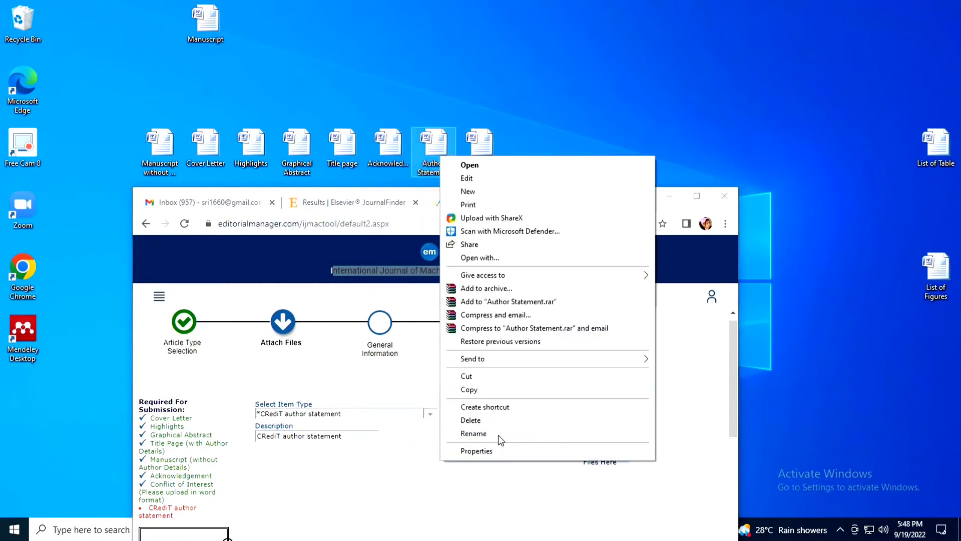
click(498, 434)
key(Home)
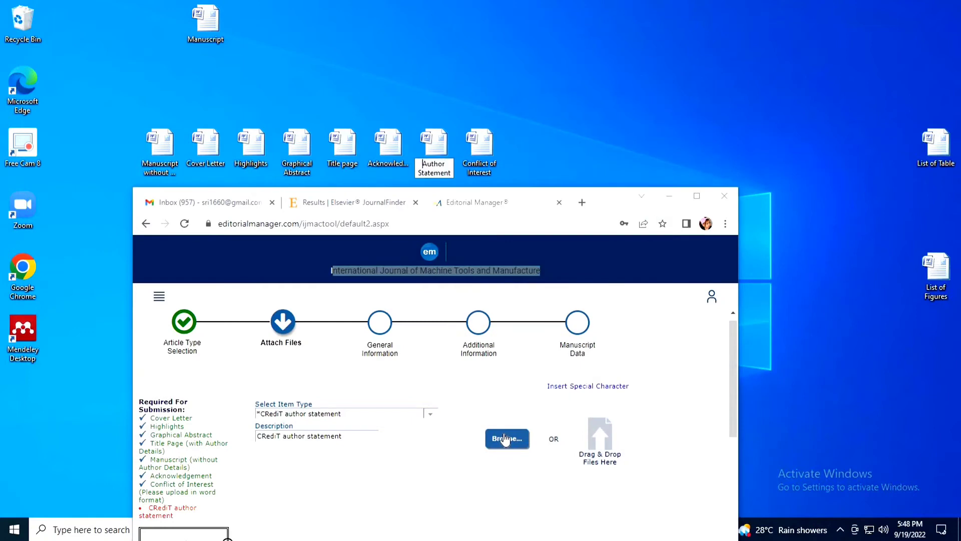
text(Credit)
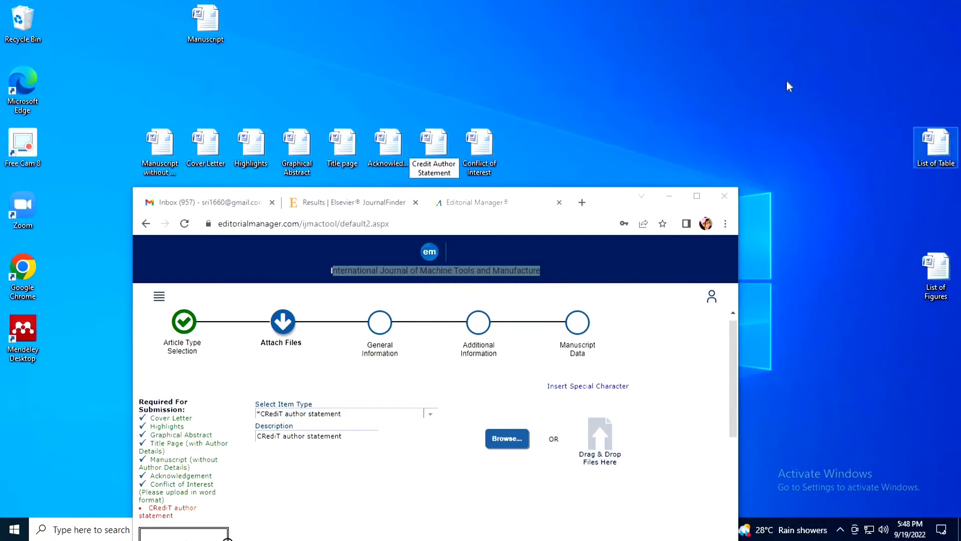
key(Return)
drag(434, 145, 505, 402)
click(696, 196)
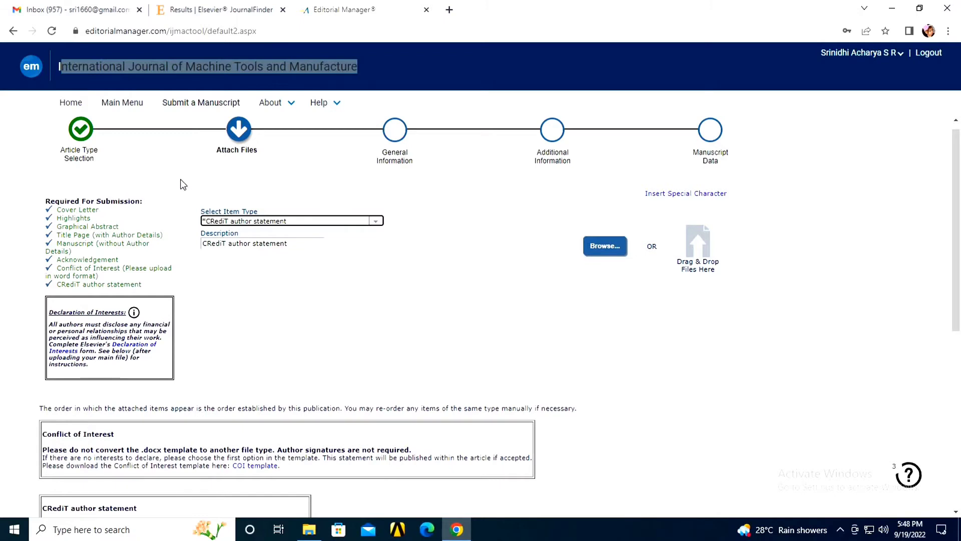
click(376, 222)
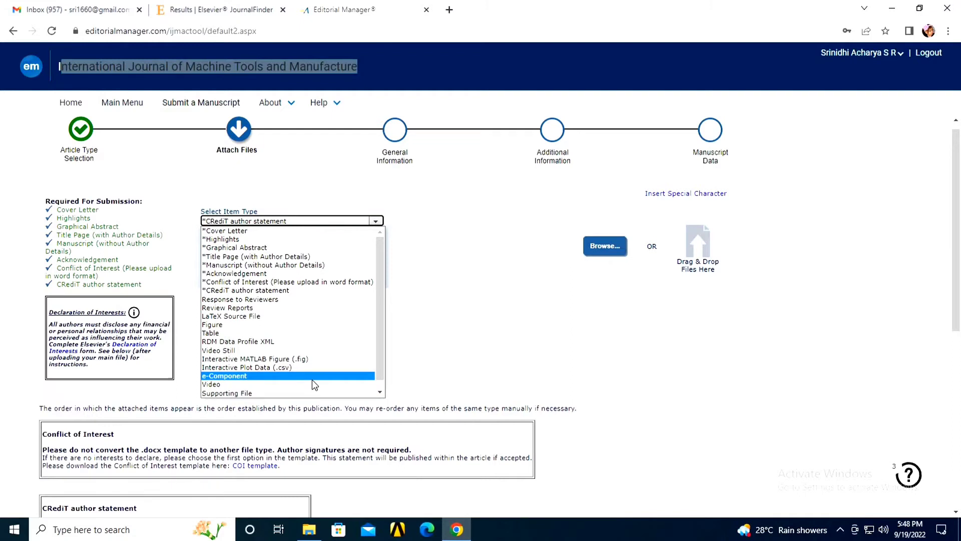
click(549, 253)
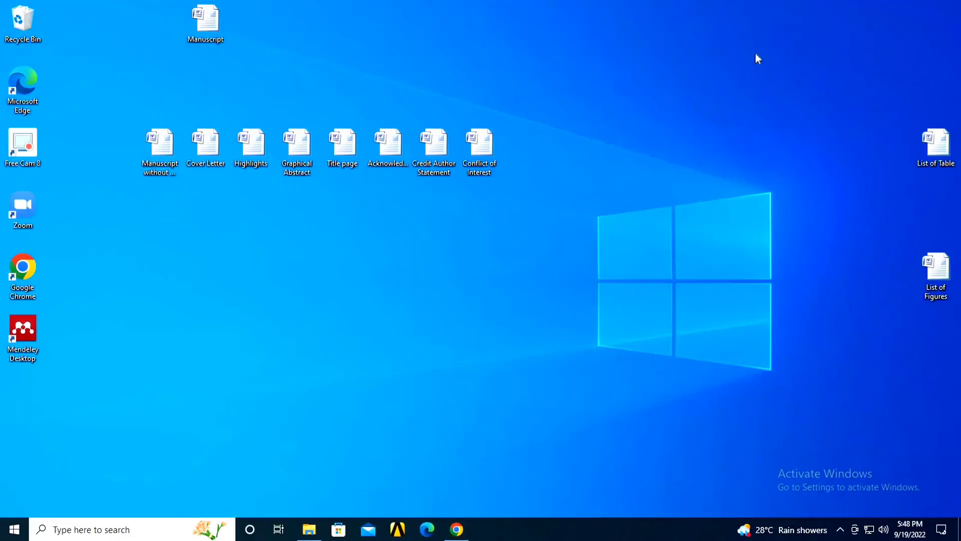
click(892, 8)
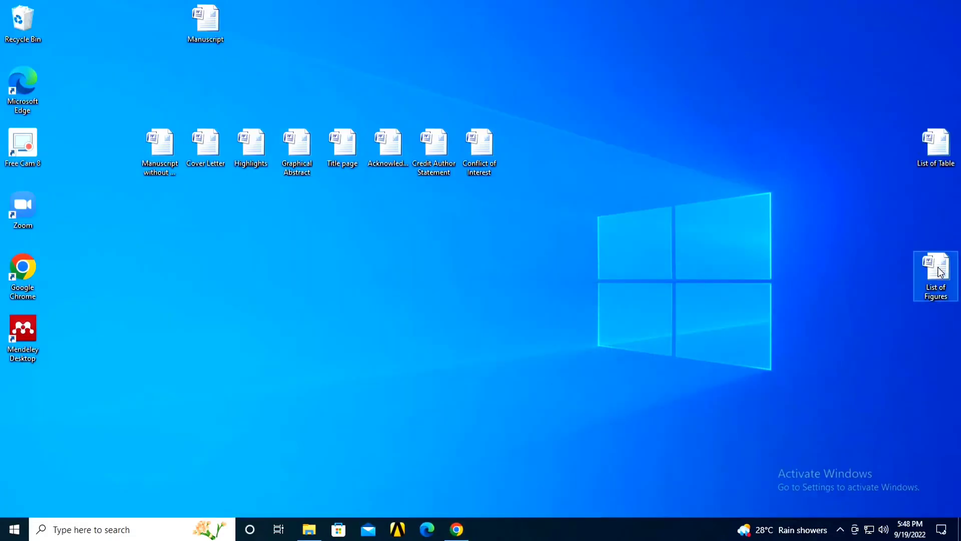
drag(939, 270, 940, 210)
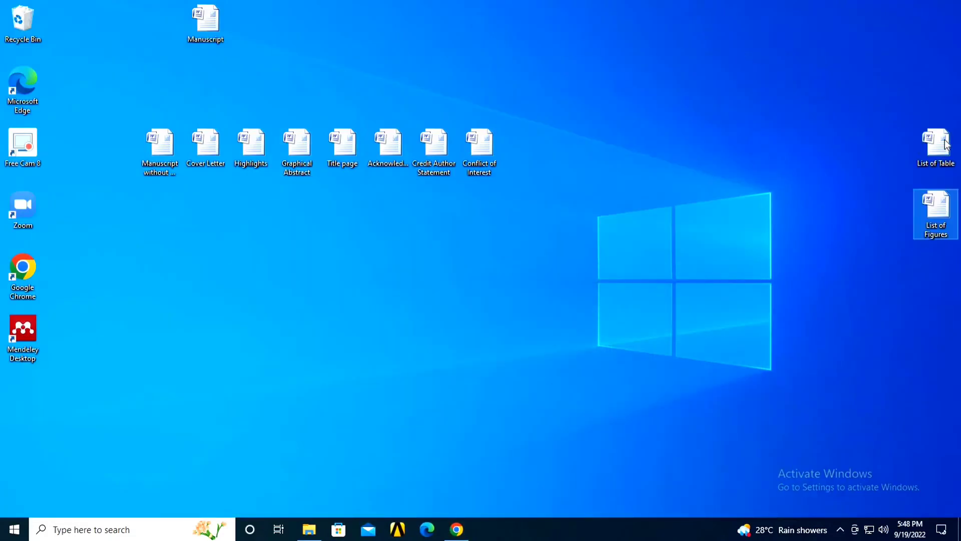
click(456, 529)
click(352, 223)
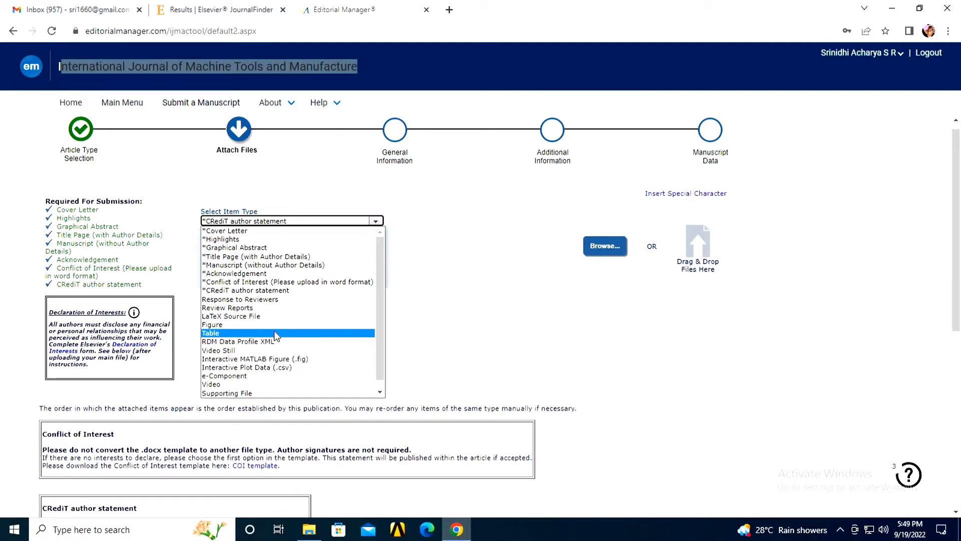
click(23, 186)
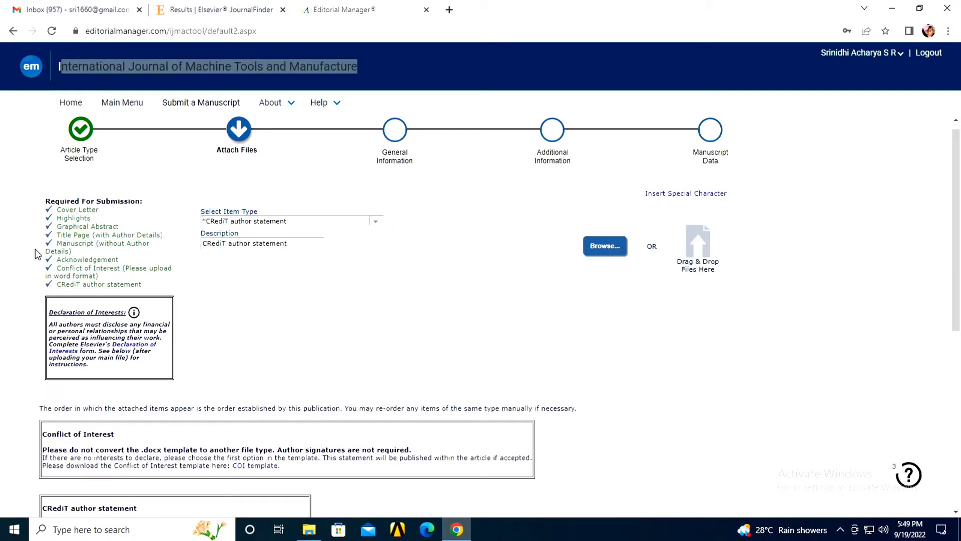
drag(44, 197, 158, 290)
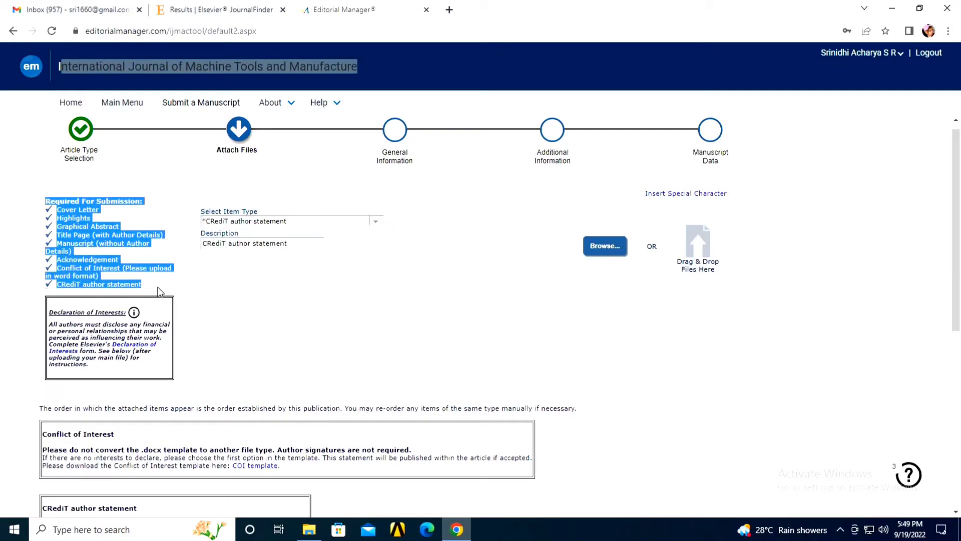
click(159, 286)
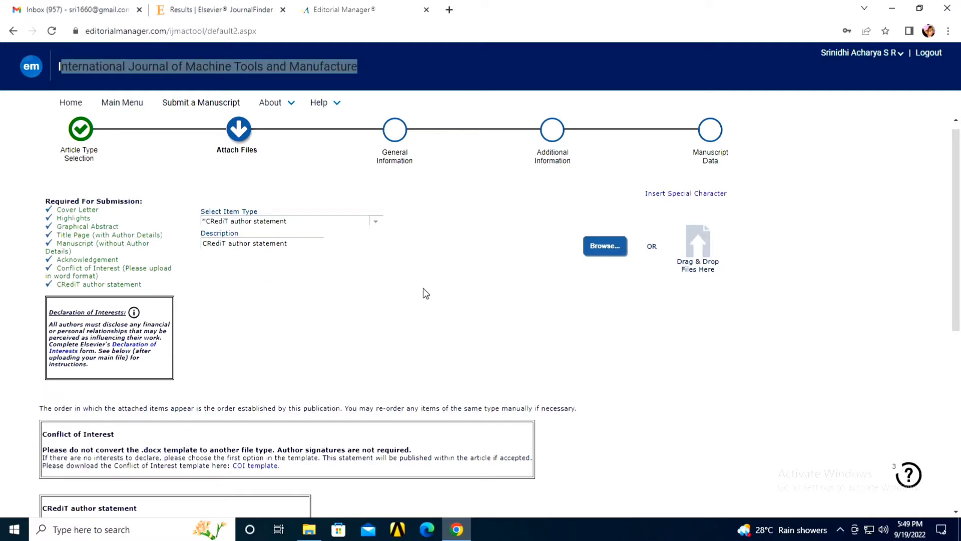
Step: Proceed past the Attach Files file table twice to reach General Information
scroll(510, 313, down, 7)
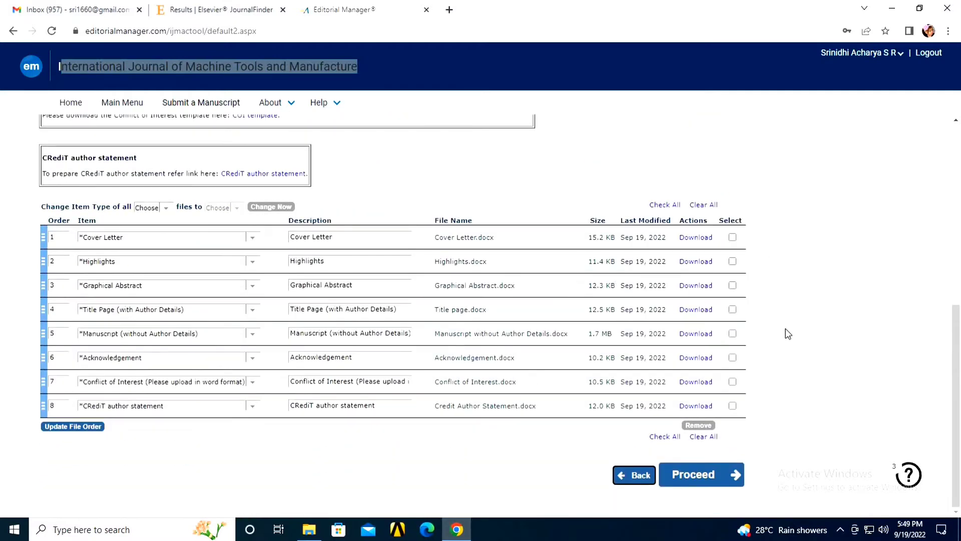
click(708, 482)
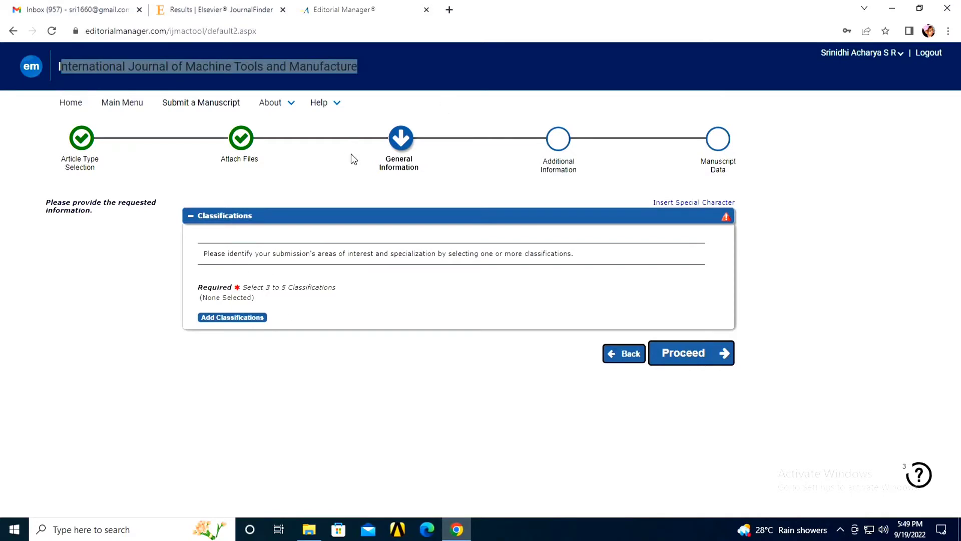
mouse_move(365, 160)
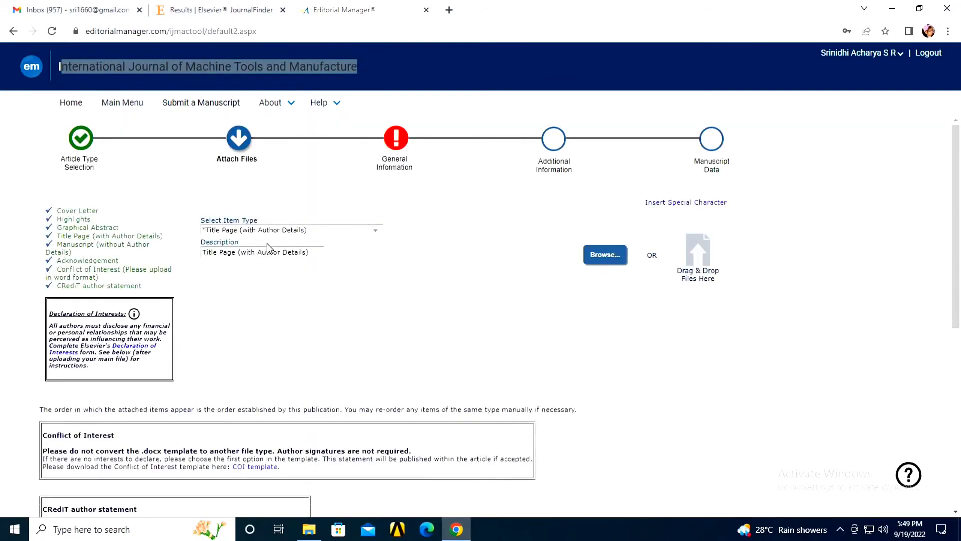
scroll(424, 300, down, 4)
scroll(423, 301, down, 3)
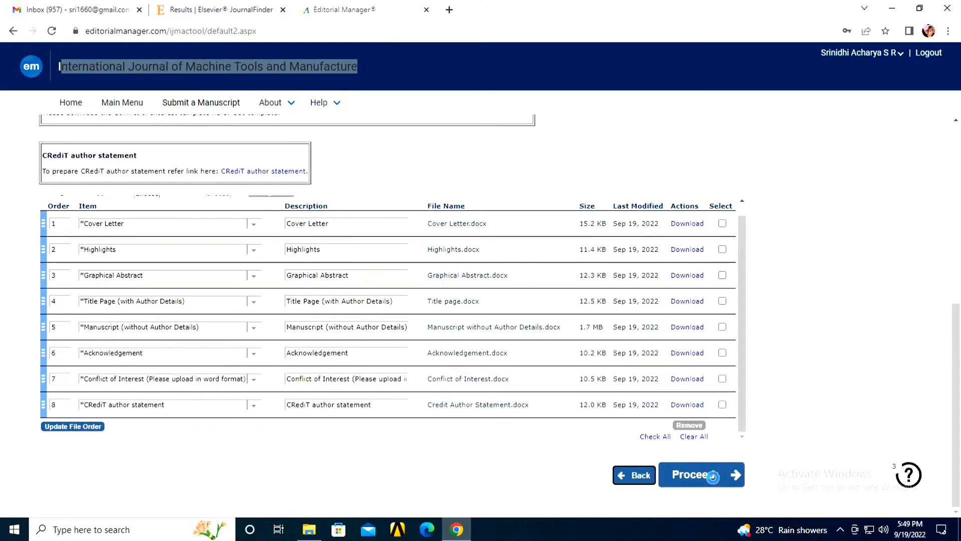
click(711, 476)
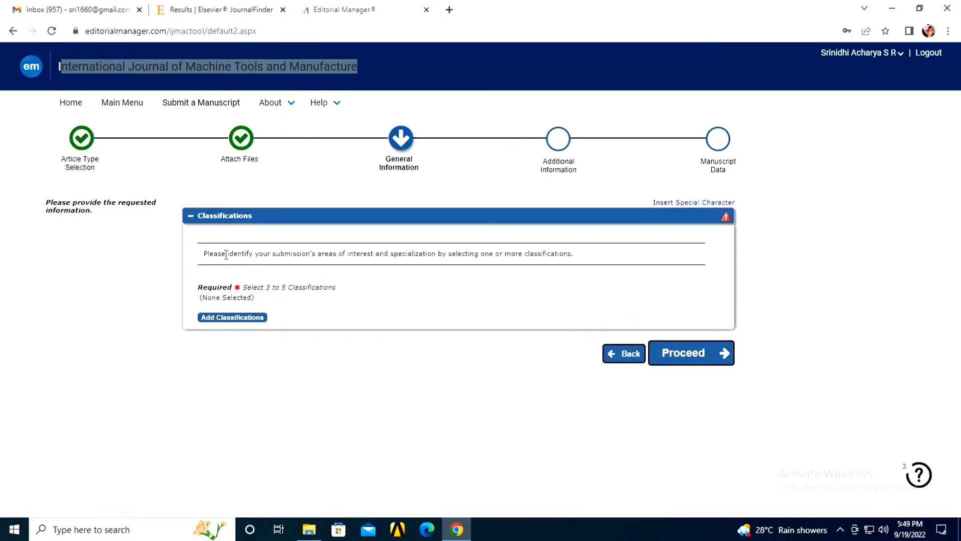
drag(226, 253, 564, 254)
Step: Add classifications 540 Finite Element Analysis, 960 Manufacturing Process and 1700 Vibration Analysis
click(232, 317)
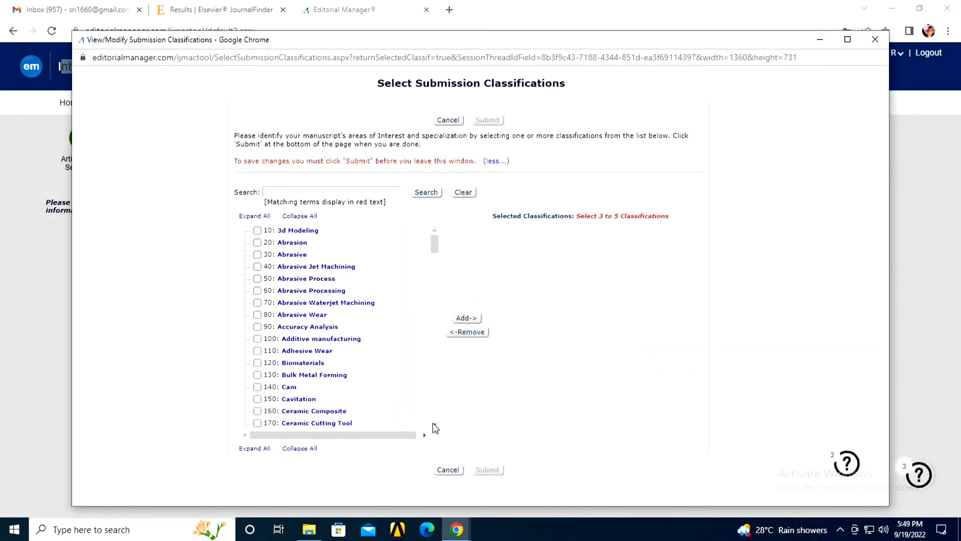
scroll(435, 426, down, 1)
scroll(436, 427, down, 3)
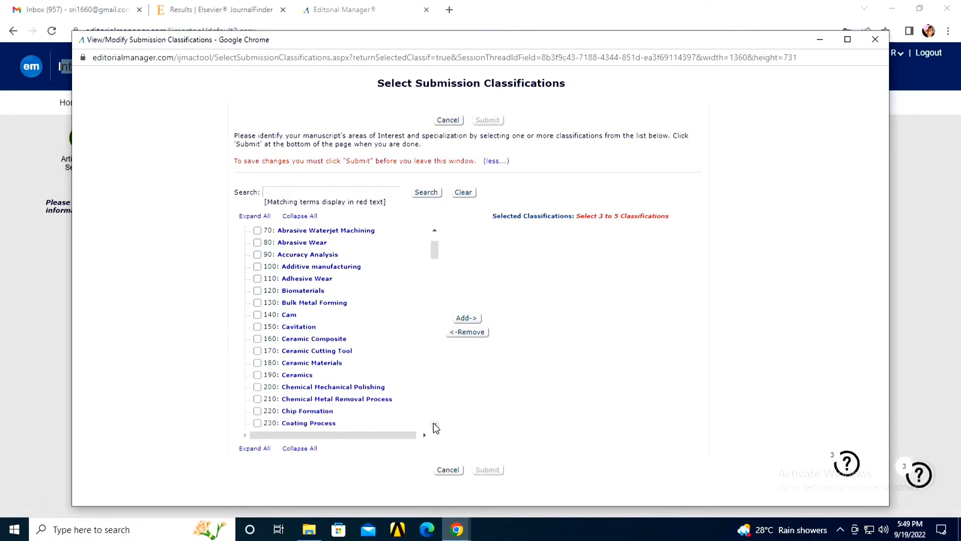
scroll(435, 427, down, 5)
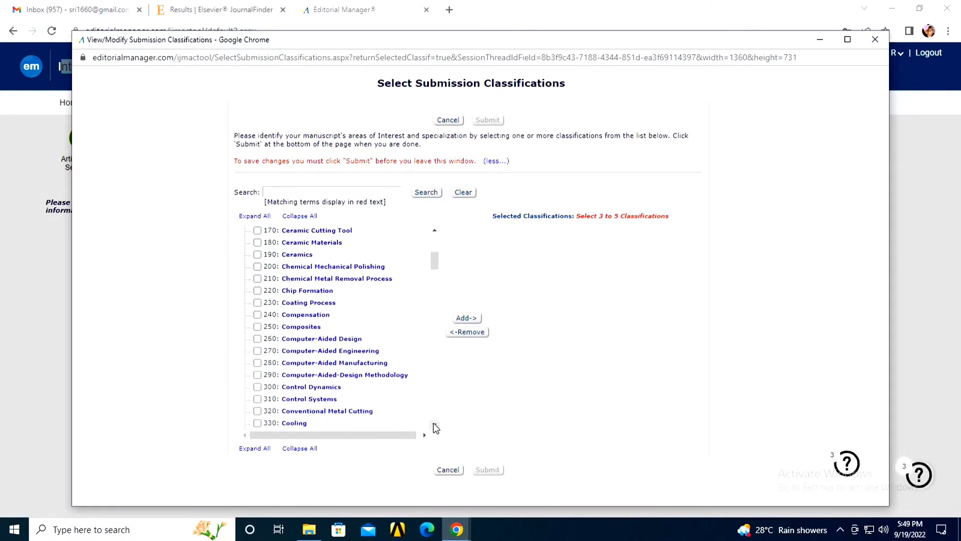
scroll(436, 427, down, 5)
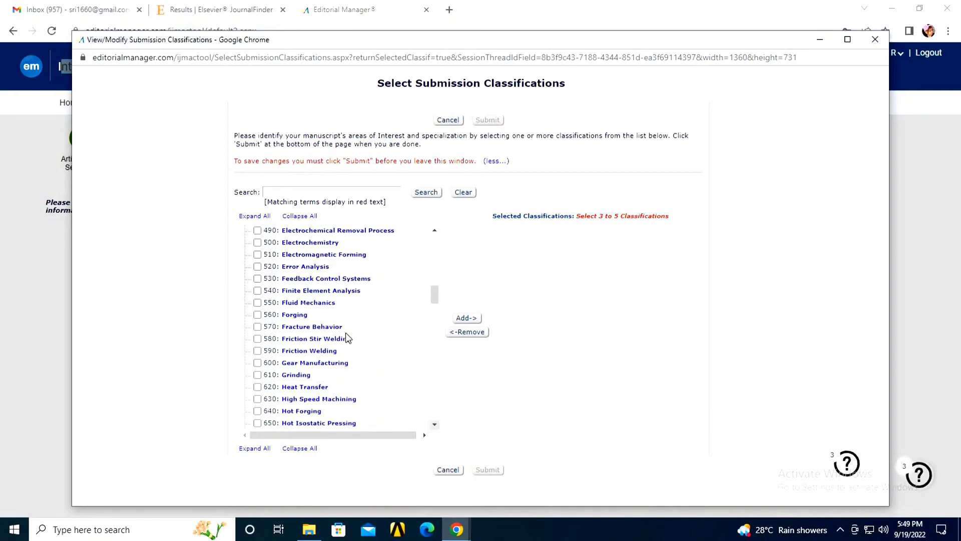
click(258, 290)
scroll(437, 427, down, 1)
scroll(437, 427, down, 20)
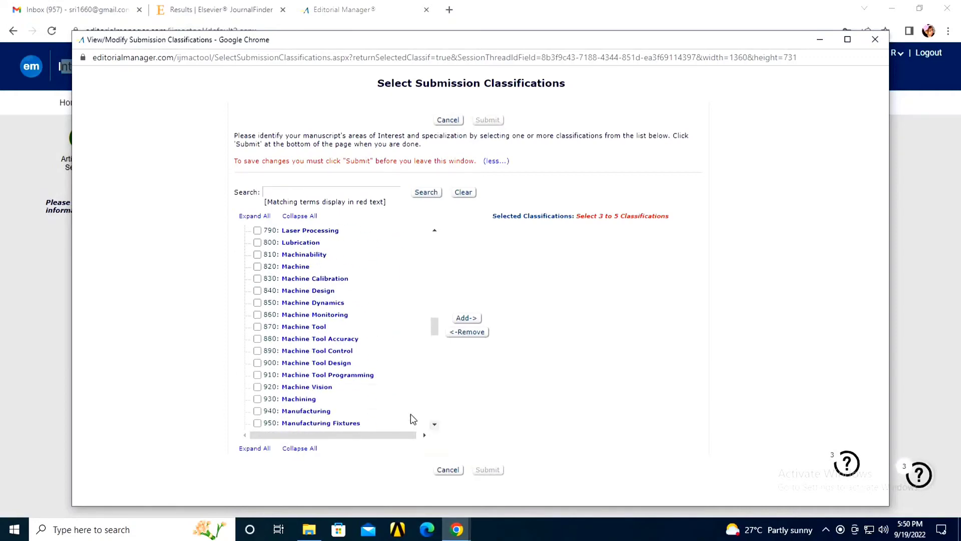
scroll(437, 373, down, 4)
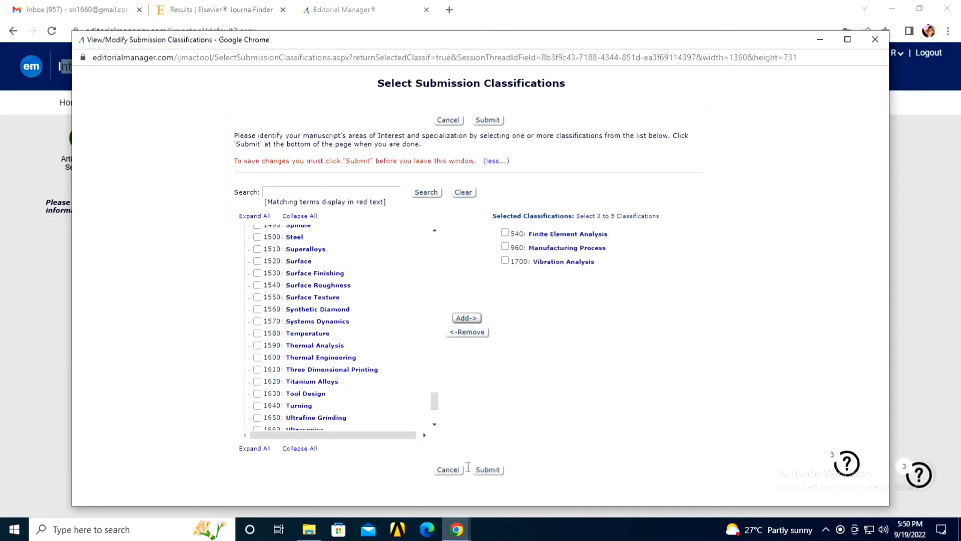
click(488, 471)
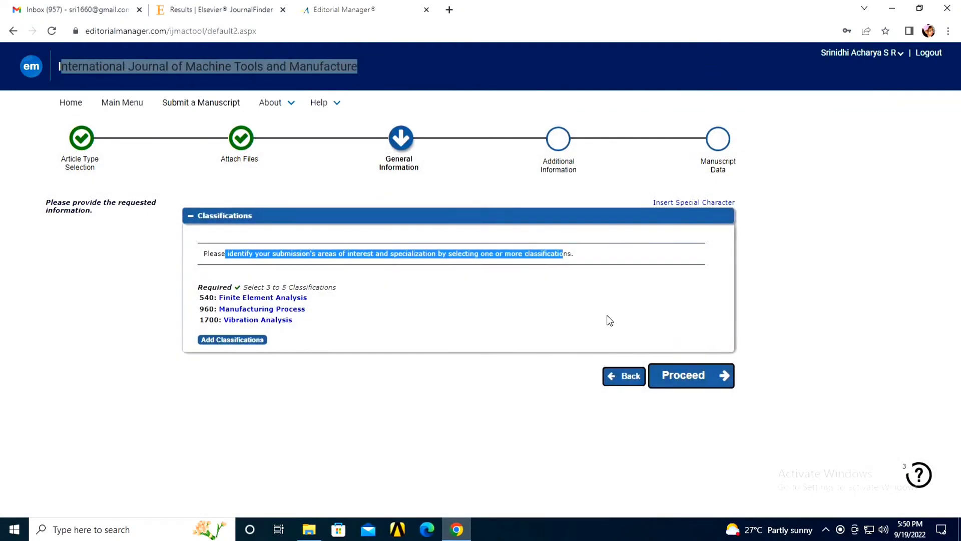
Step: Continue to Additional Information and answer Yes to the original-work question
click(689, 376)
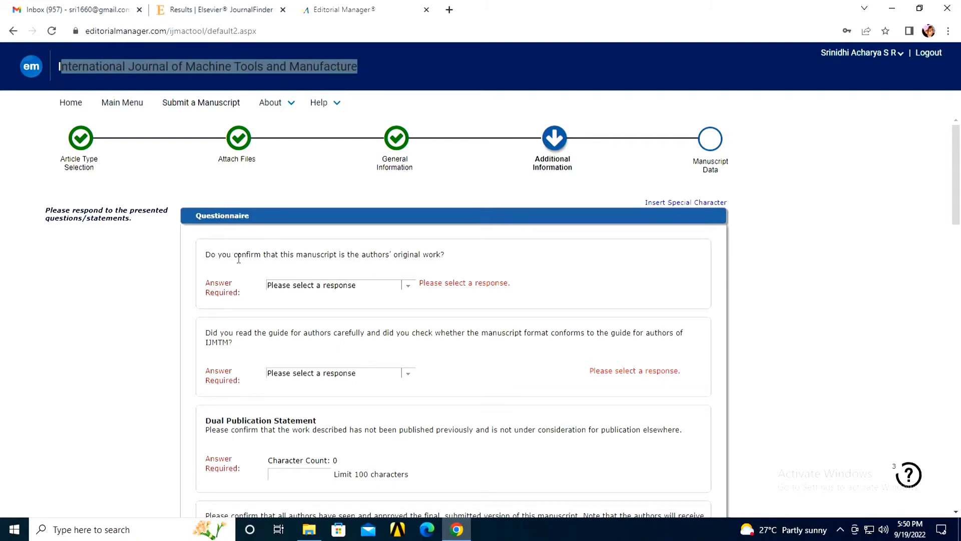
drag(217, 255, 425, 261)
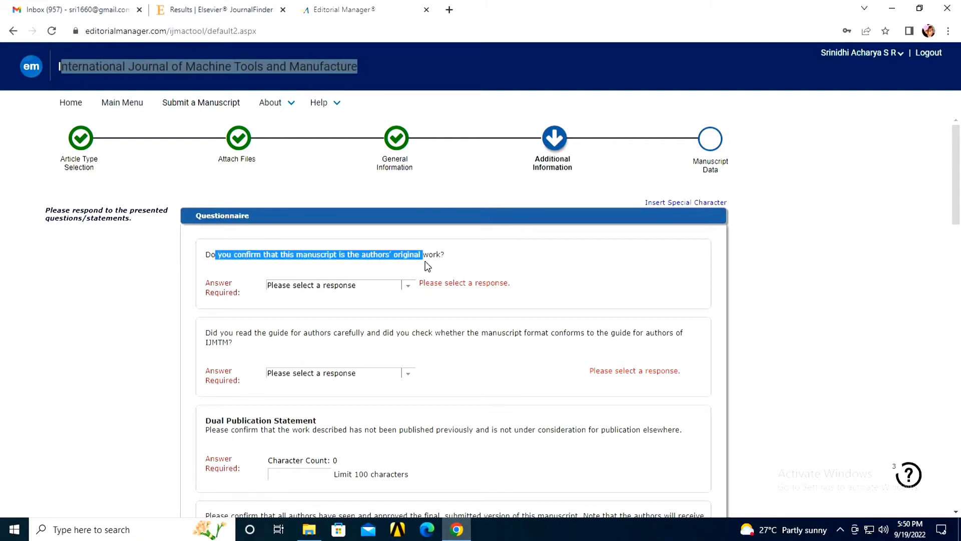
click(406, 286)
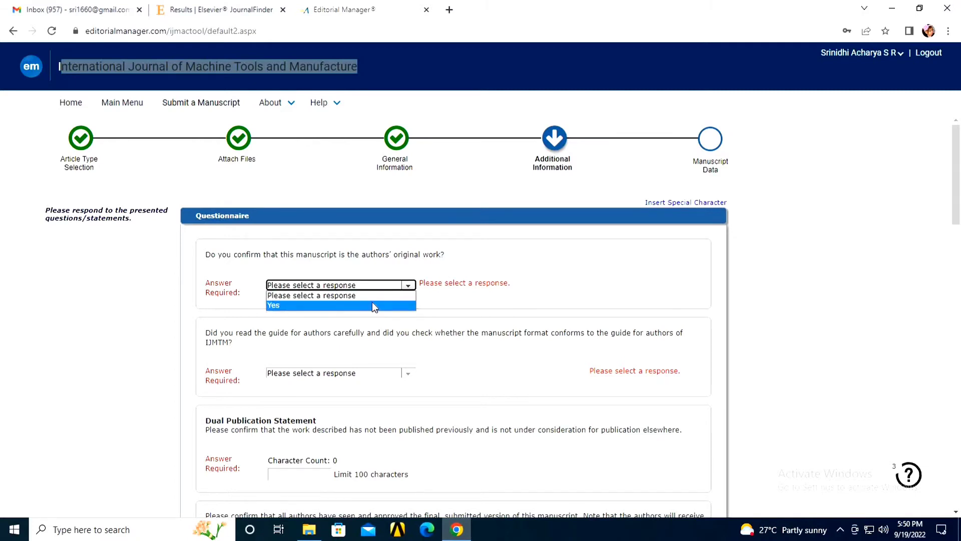
click(374, 305)
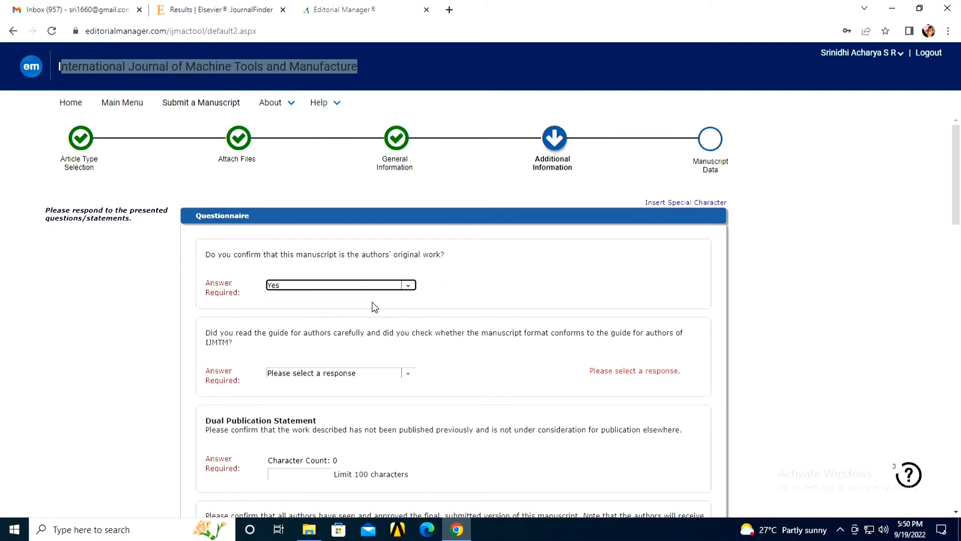
click(407, 285)
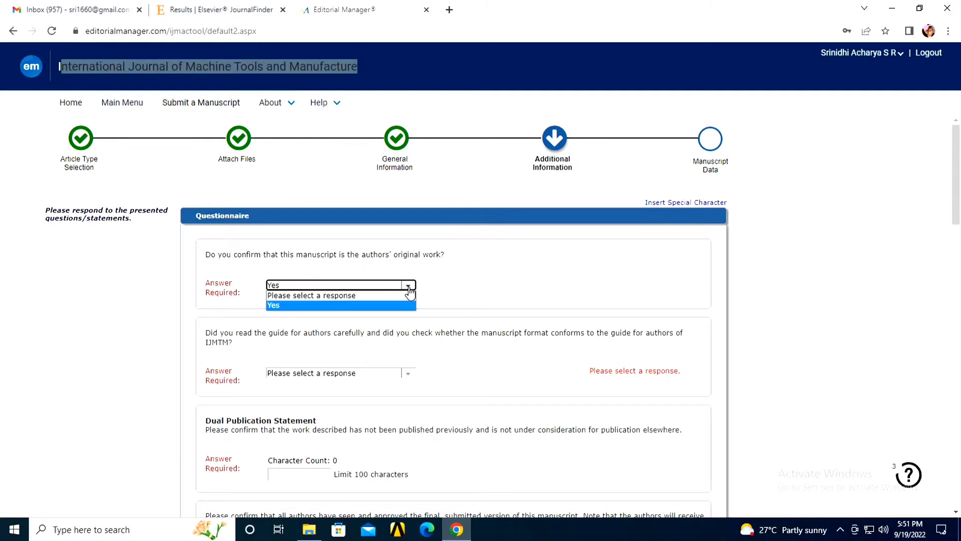
click(375, 305)
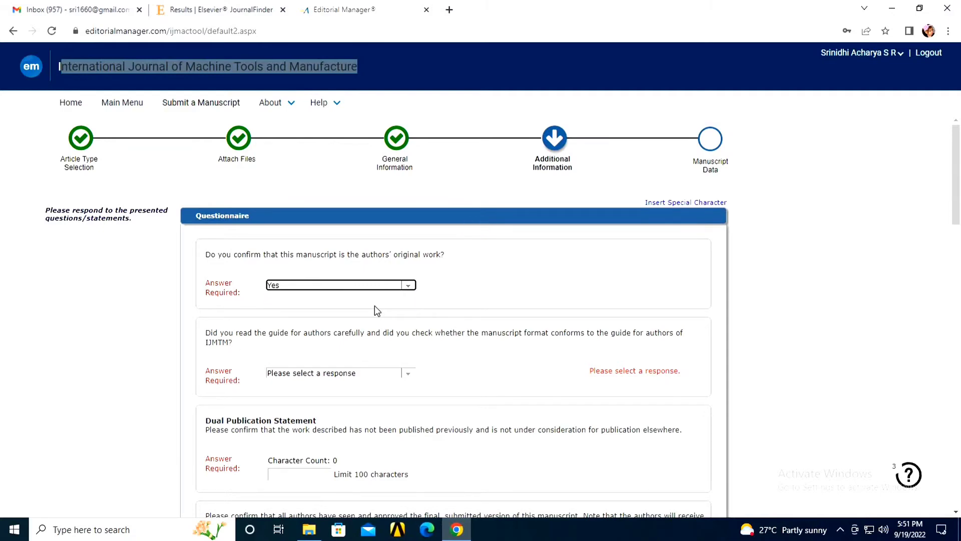
scroll(251, 293, down, 2)
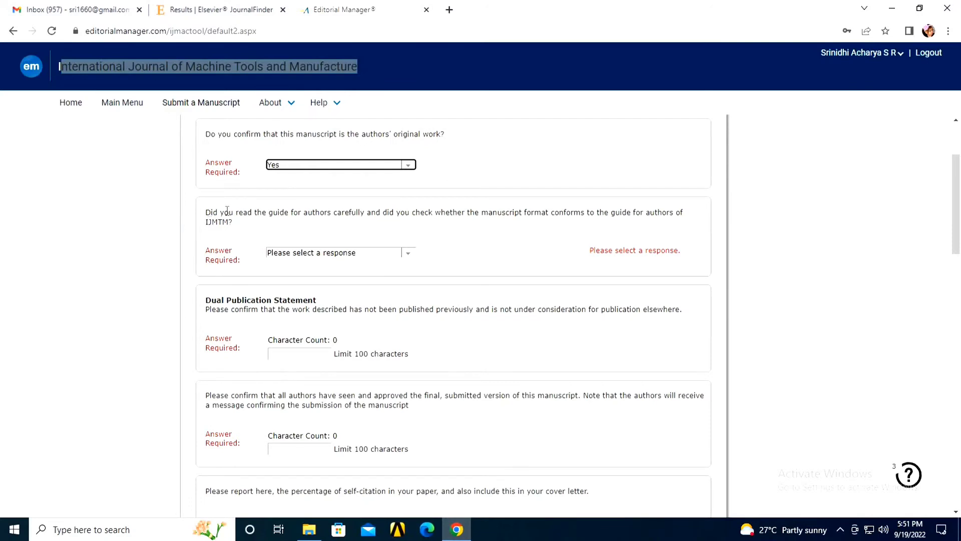
Step: Answer Yes to the guide-for-authors question
drag(211, 212, 681, 217)
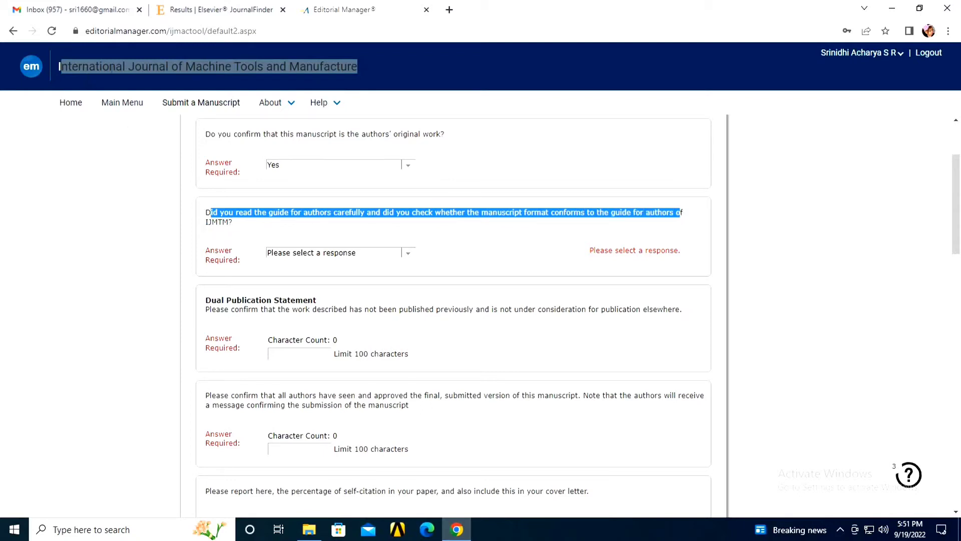
triple_click(59, 66)
click(406, 102)
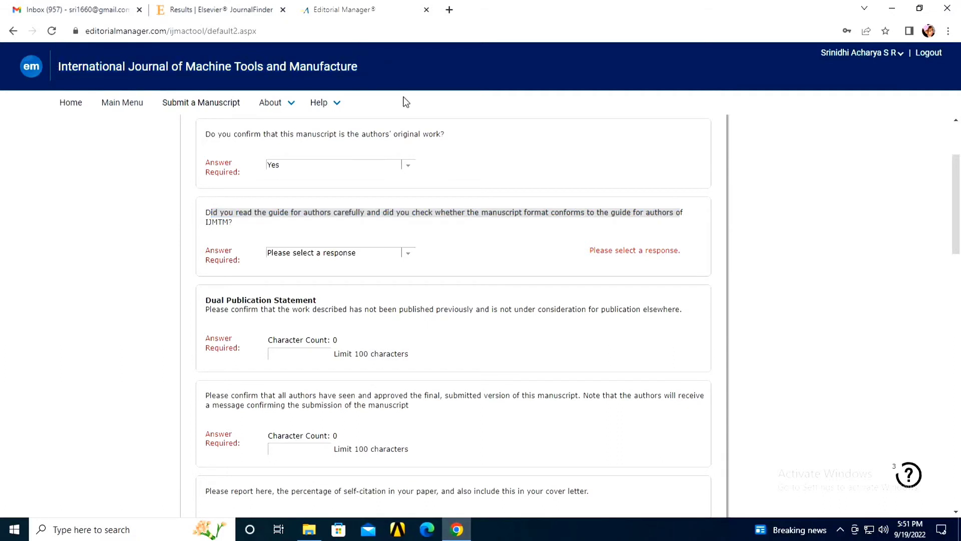
click(409, 254)
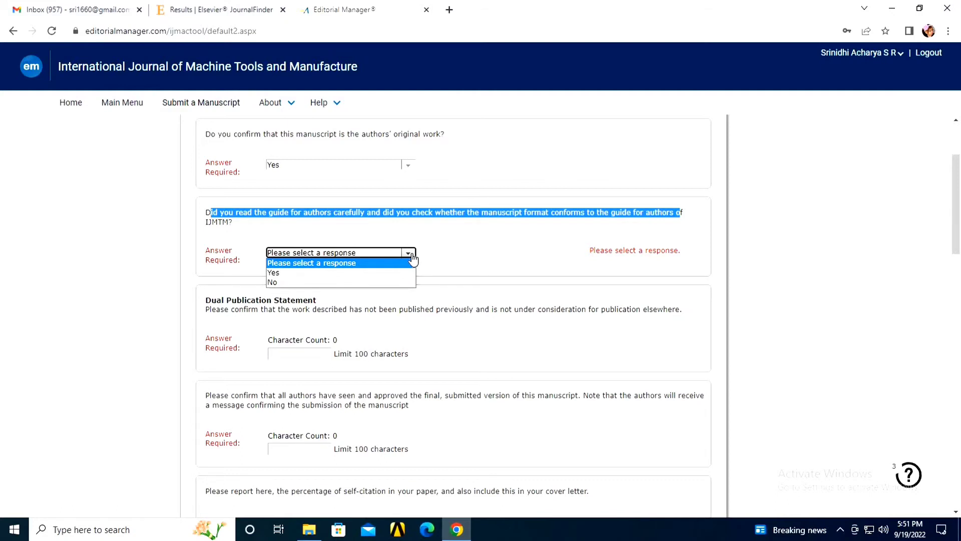
click(386, 272)
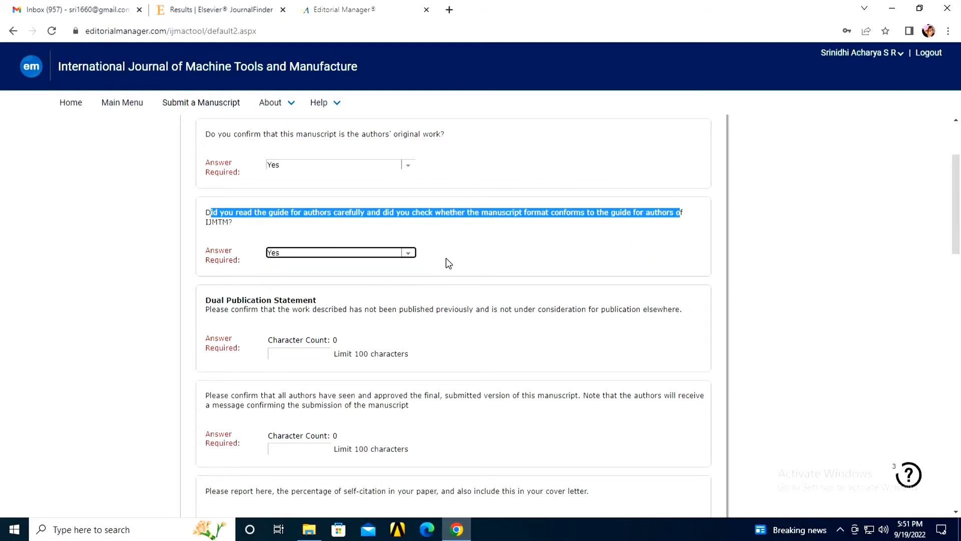
scroll(272, 274, down, 1)
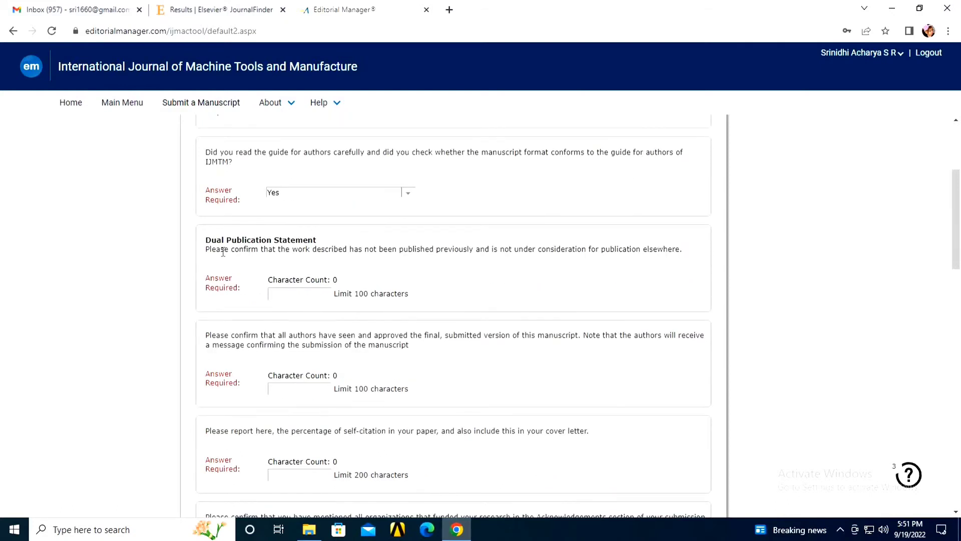
Step: Enter 'The manuscript is not submitted elsewhere.' as the Dual Publication Statement
drag(205, 249, 678, 252)
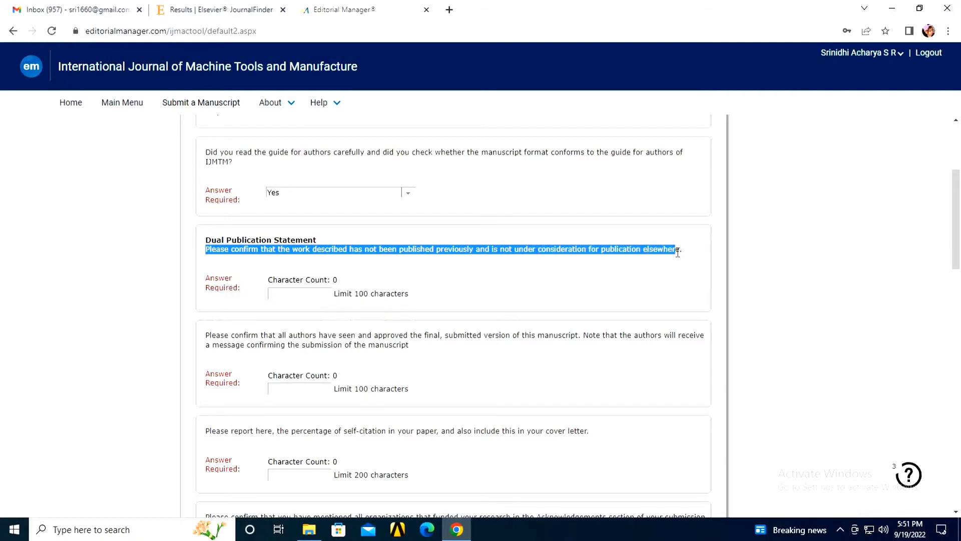
click(310, 292)
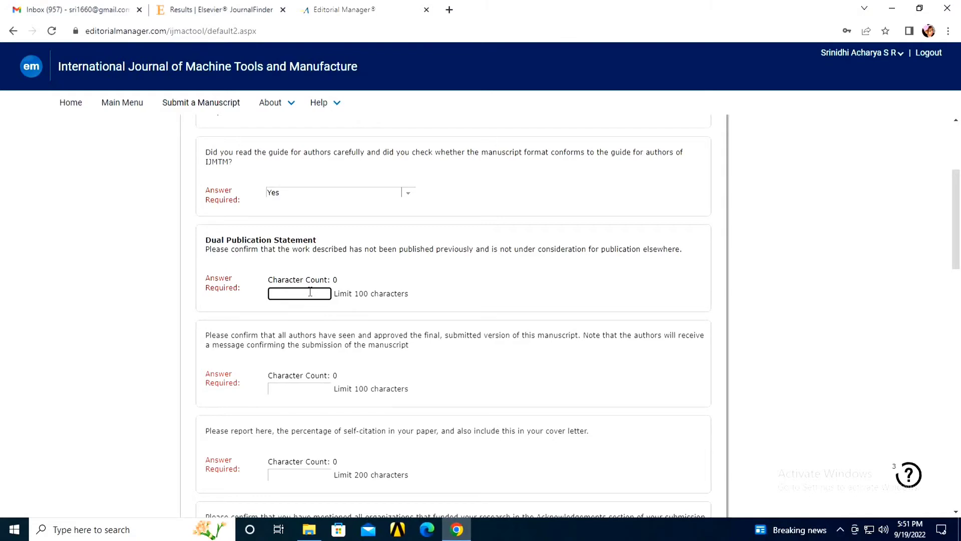
text(The manu)
text(script is n)
text(ot )
text(submitte)
text(d )
text(elsewher)
text(e)
text(.)
scroll(323, 294, down, 2)
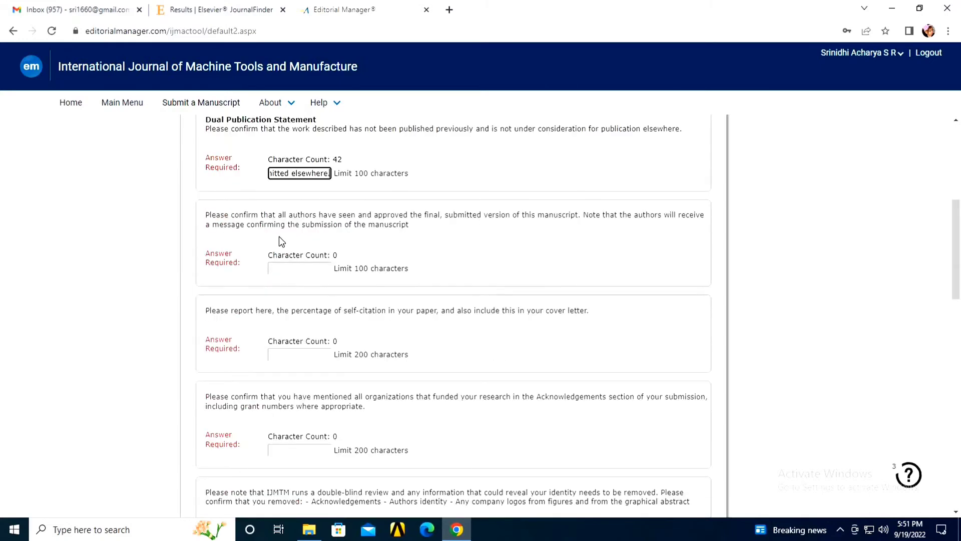
drag(240, 215, 481, 220)
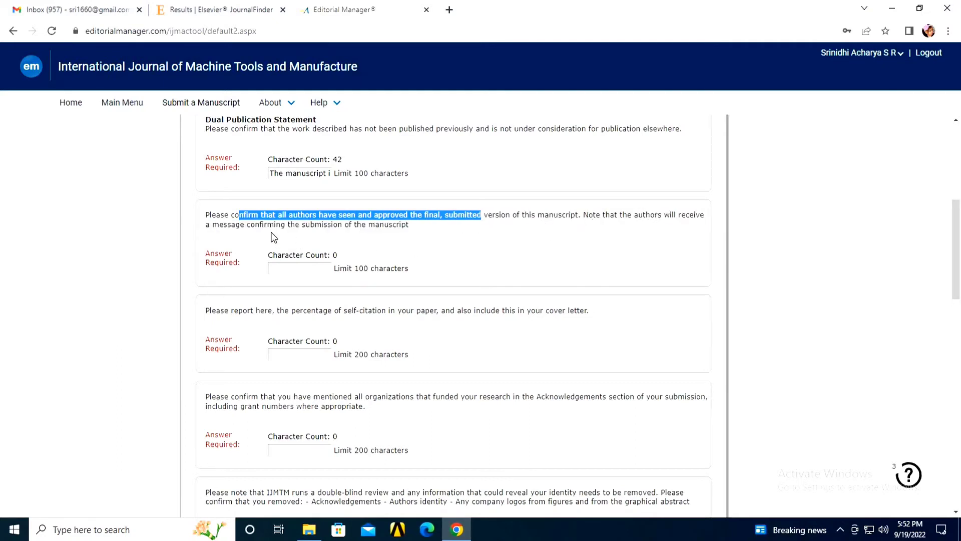
Step: Answer the all-authors approval question: the authors approved the final copy of the manuscript
click(300, 271)
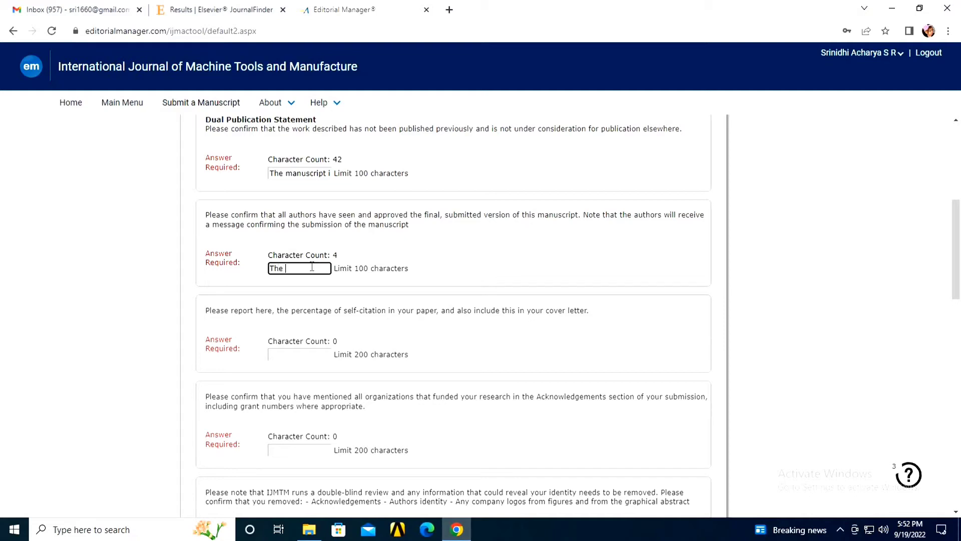
text(authors ahve approvge)
key(BackSpace)
key(BackSpace)
text(ed the final)
text( m)
key(BackSpace)
text(copy of t)
text(he manuscr)
text(ipt.)
scroll(386, 266, down, 1)
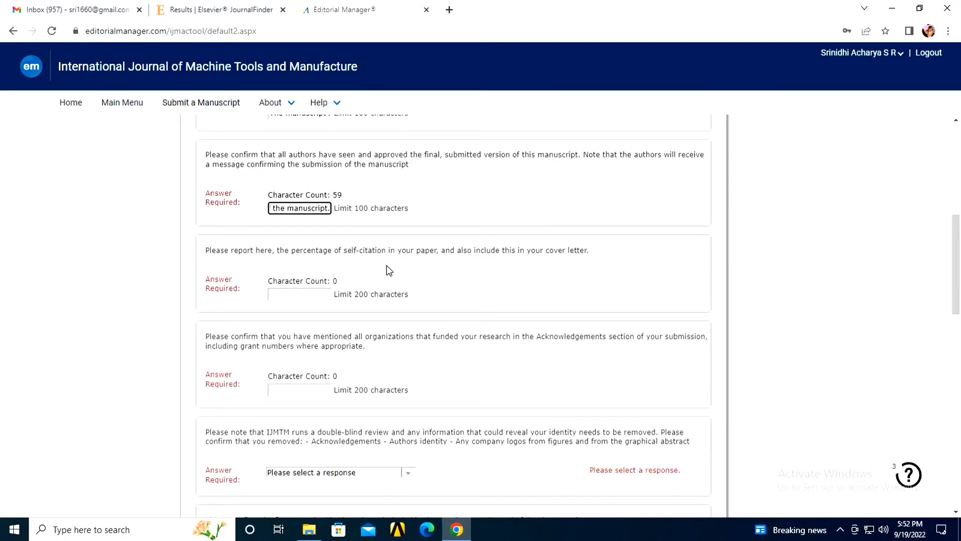
click(300, 272)
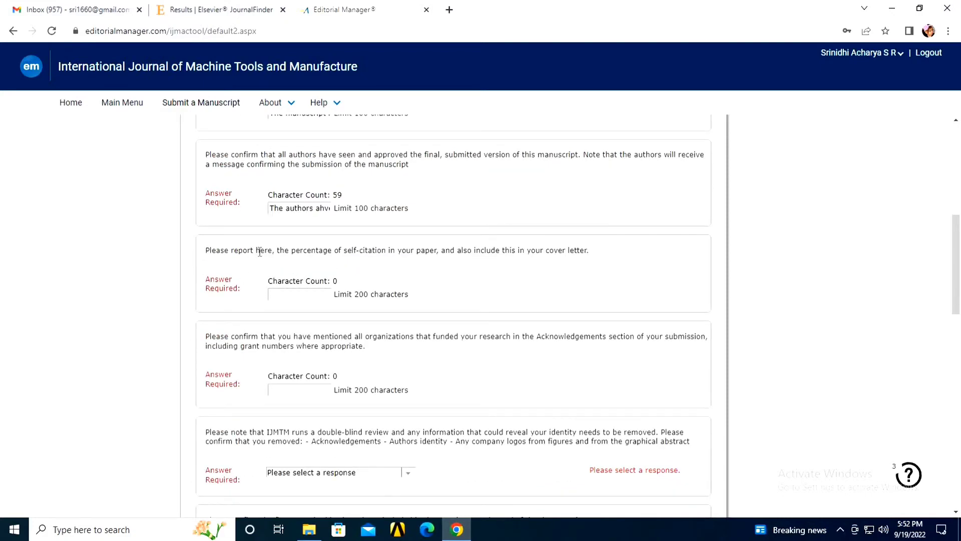
drag(217, 250, 229, 250)
drag(306, 250, 561, 261)
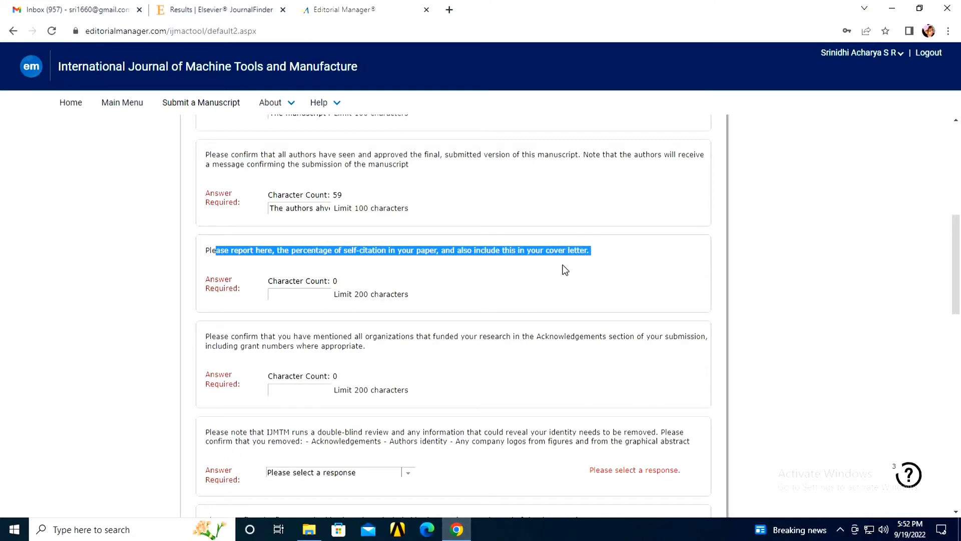
Step: Enter '7% of self citation' as the self-citation answer
click(561, 270)
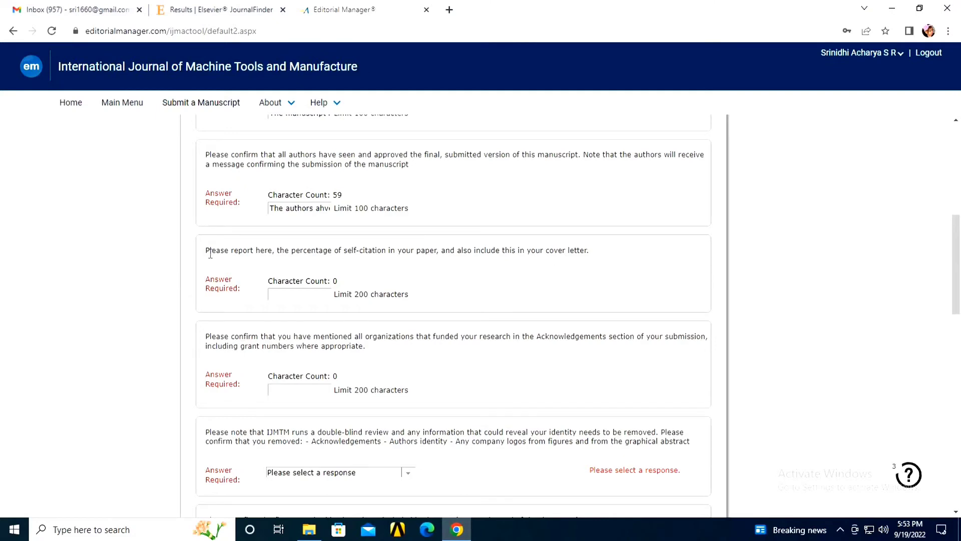
drag(209, 250, 576, 256)
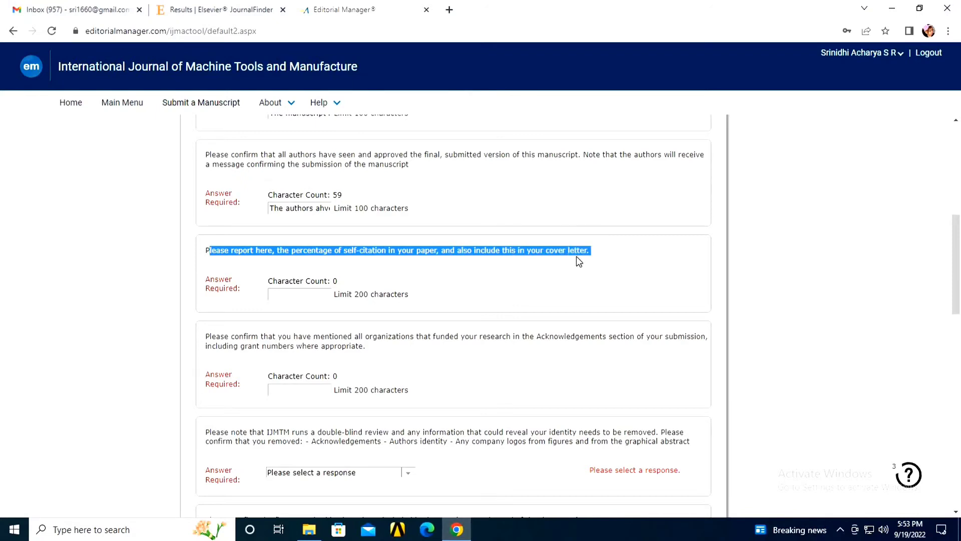
click(560, 270)
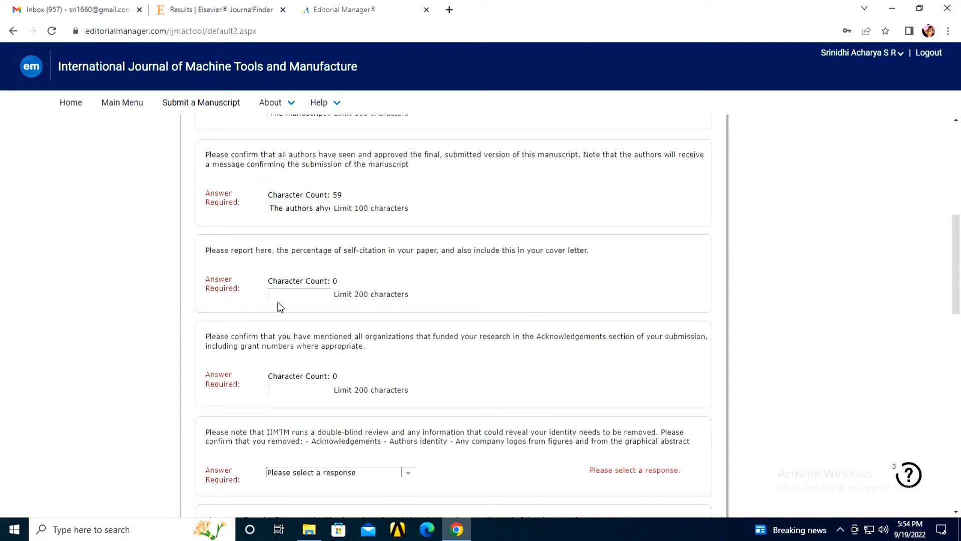
click(290, 297)
text(7% of self citat)
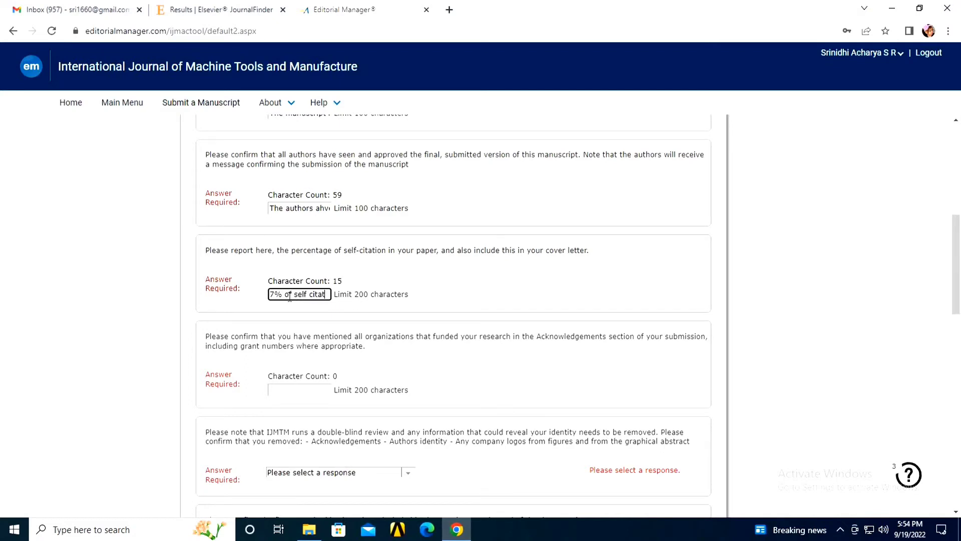
text(ion)
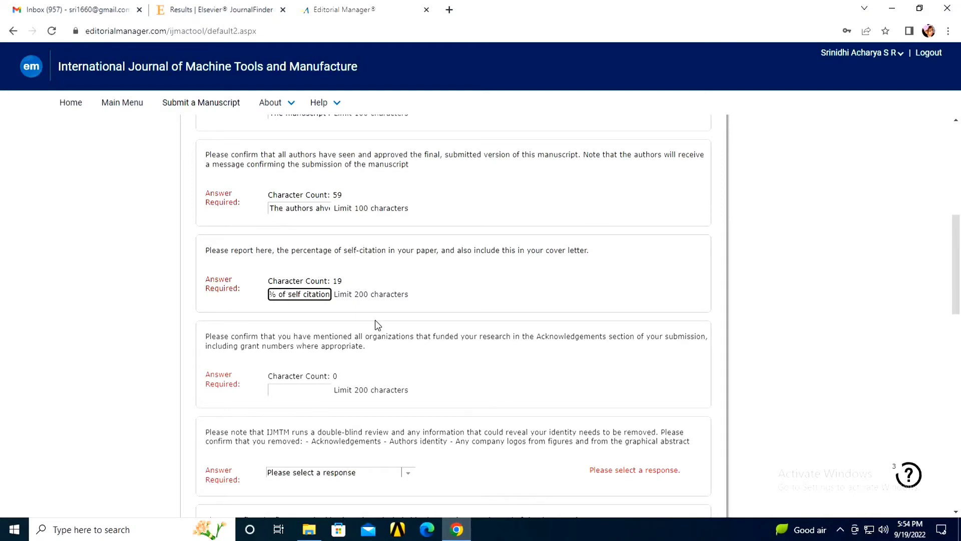
drag(355, 297, 429, 300)
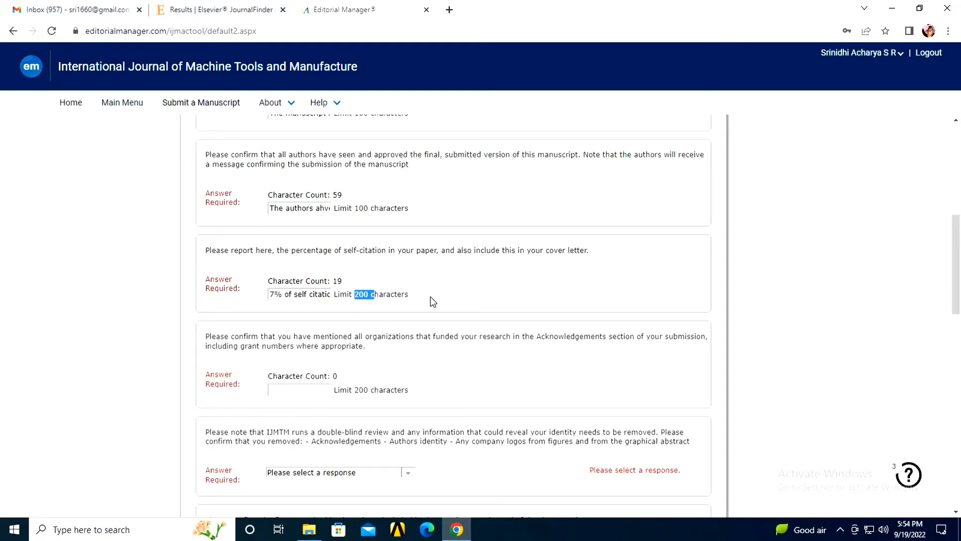
click(326, 301)
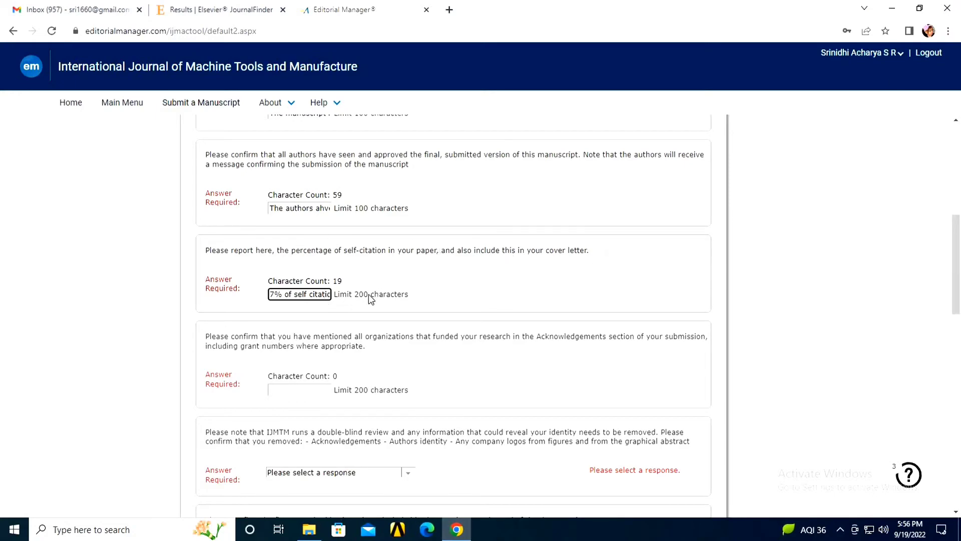
Step: State in the funding answer that the work was self funded with no organisational funding
scroll(212, 240, down, 2)
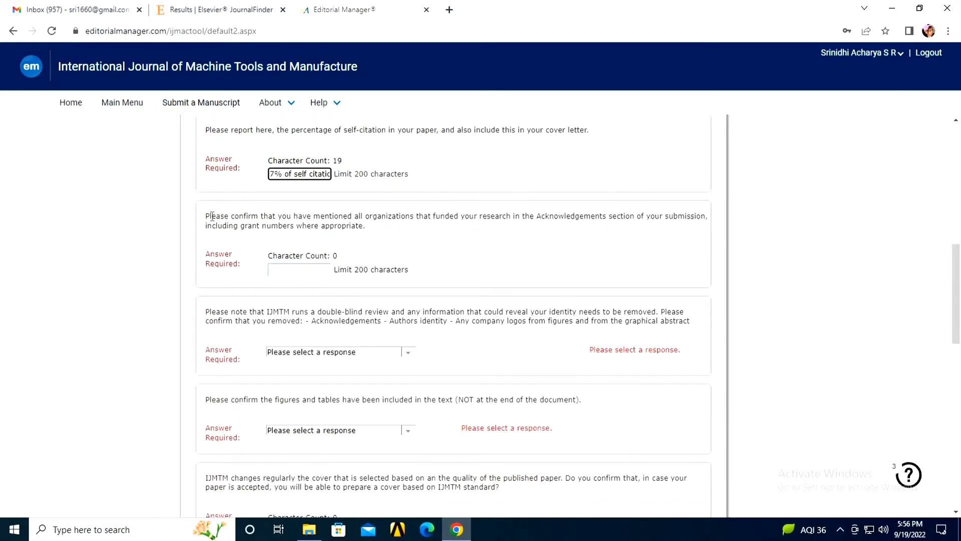
drag(210, 216, 661, 219)
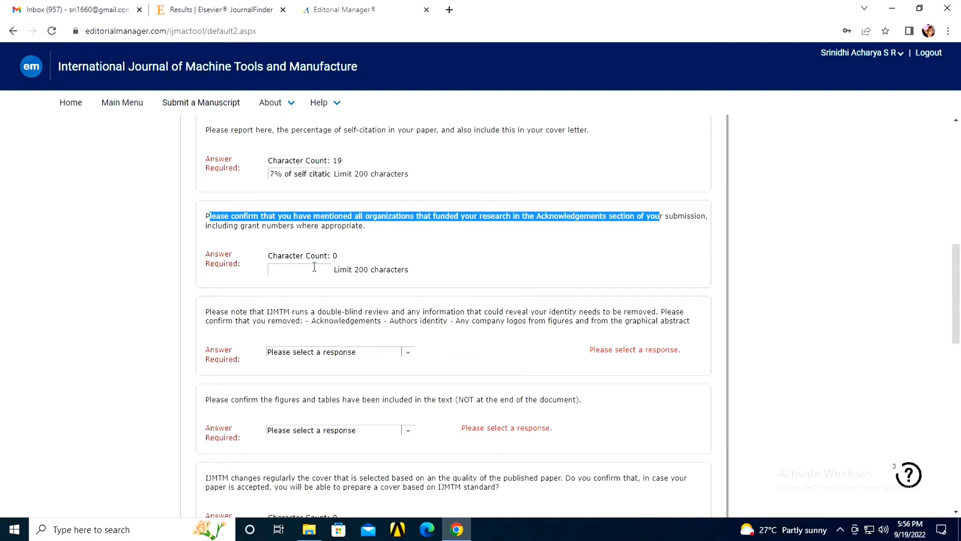
click(315, 267)
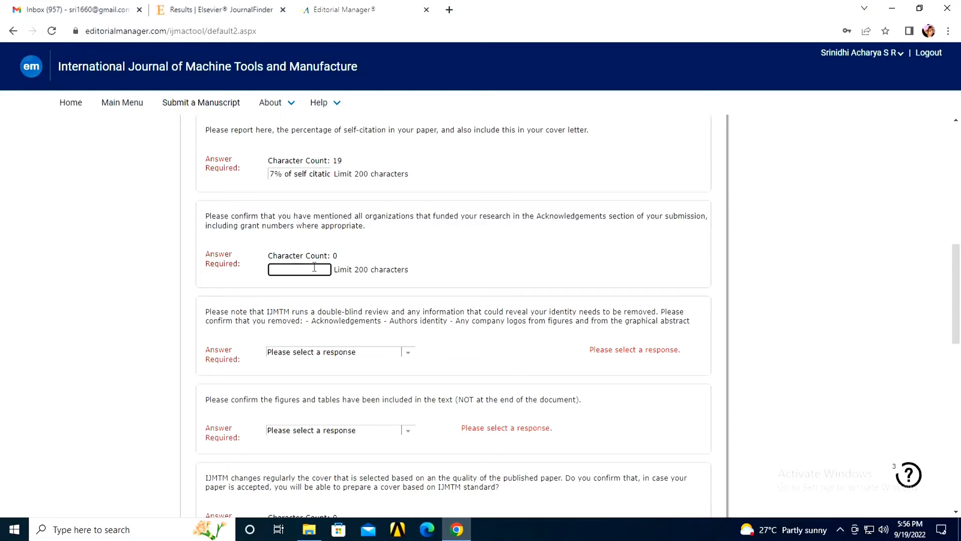
text(This is a self funded manuscript.)
key(BackSpace)
key(BackSpace)
key(BackSpace)
key(BackSpace)
key(BackSpace)
key(BackSpace)
key(BackSpace)
key(BackSpace)
key(BackSpace)
key(BackSpace)
key(BackSpace)
text(work carried out by me . There was no funding from any organisation for the manuscript.)
scroll(292, 209, down, 1)
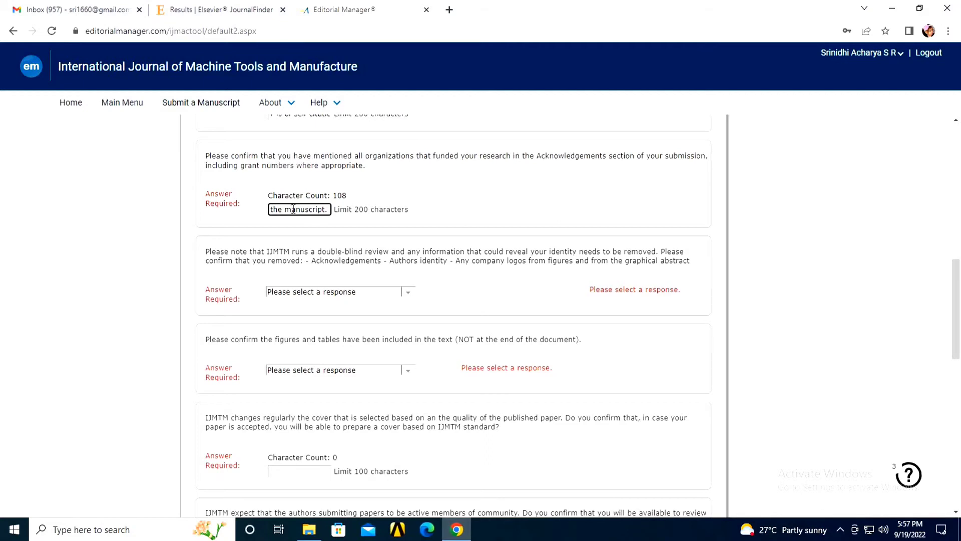
scroll(290, 232, down, 9)
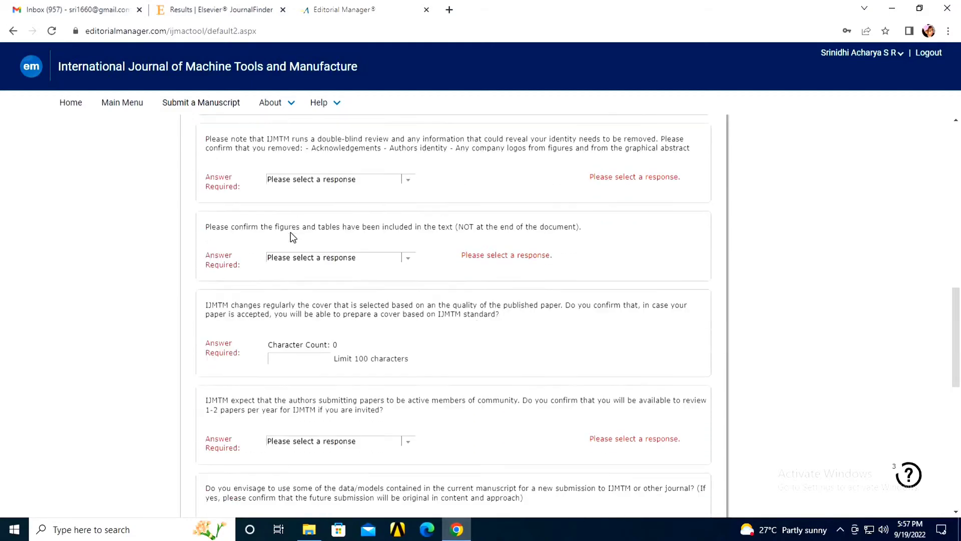
scroll(287, 232, down, 3)
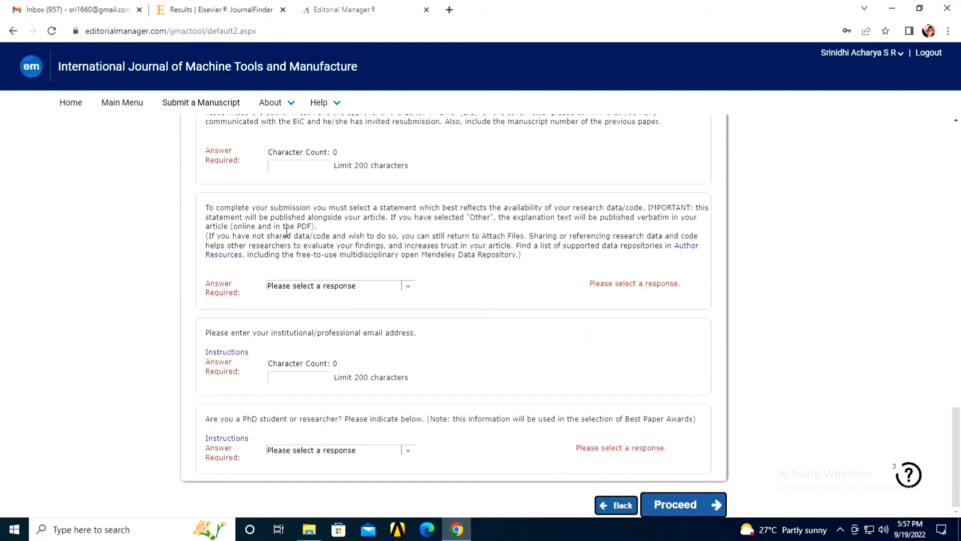
scroll(287, 232, up, 8)
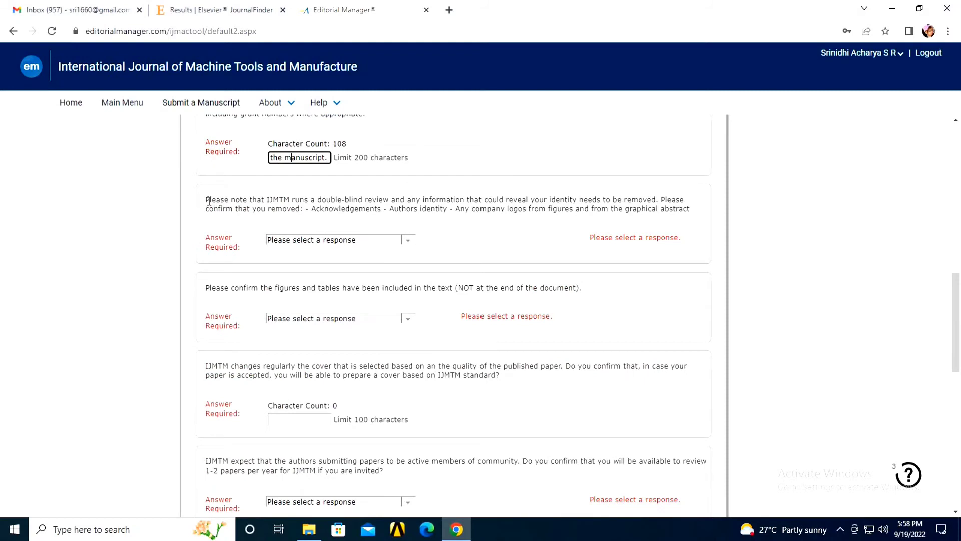
Step: Answer the double-blind review question with 'Yes, I have removed'
drag(208, 200, 656, 211)
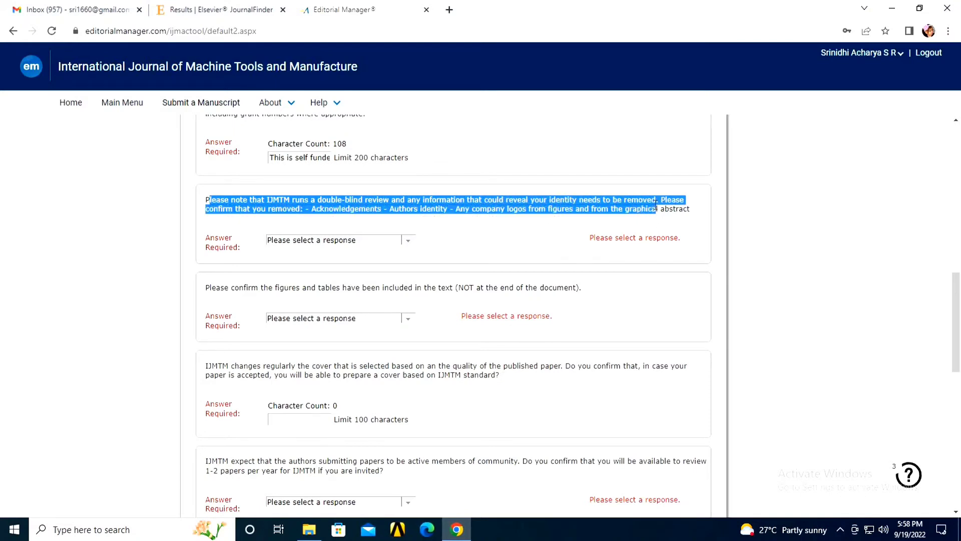
click(554, 224)
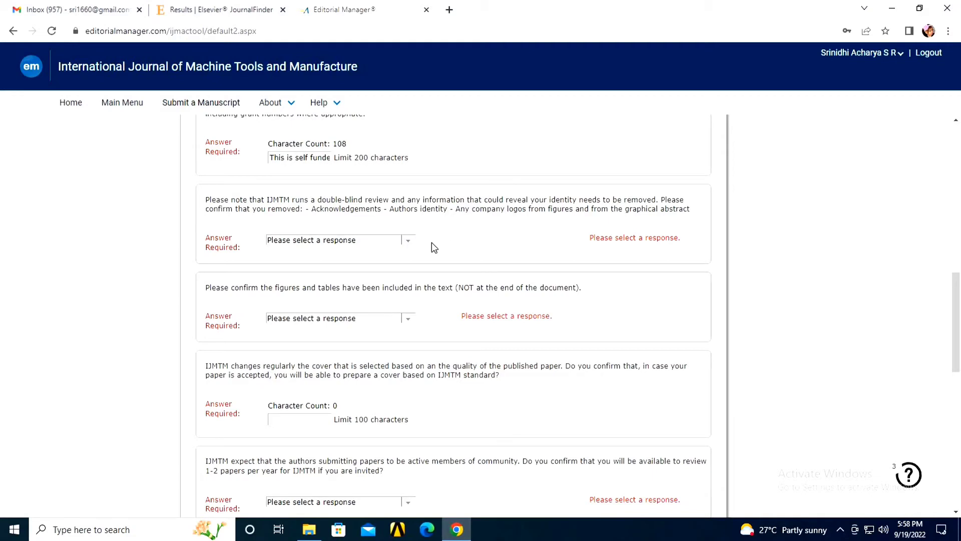
click(413, 243)
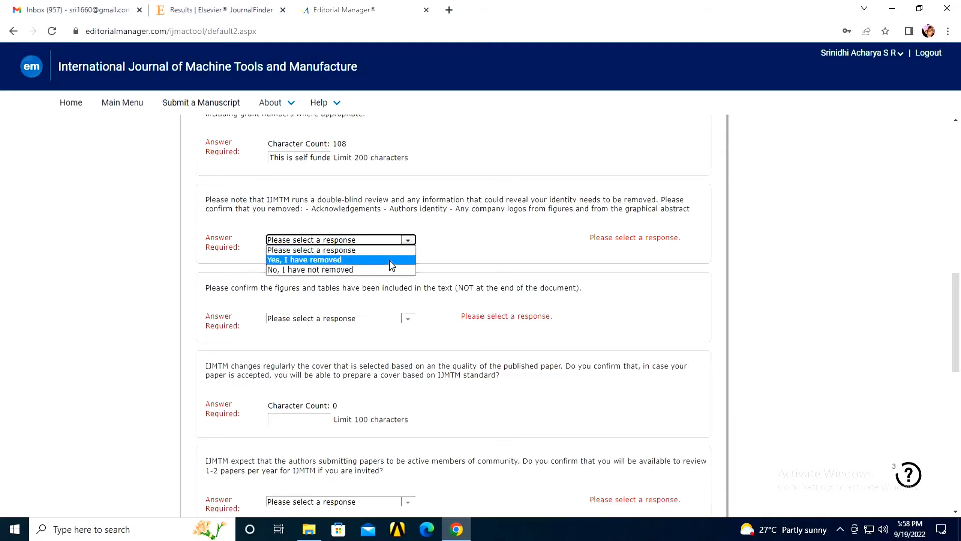
click(390, 260)
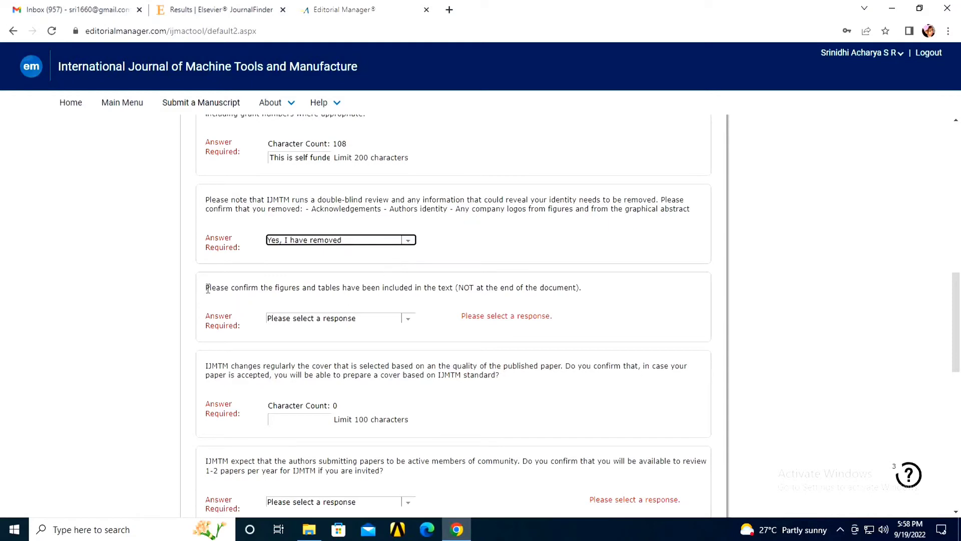
click(256, 290)
Step: Answer Yes to the figures-and-tables question
drag(205, 289, 595, 298)
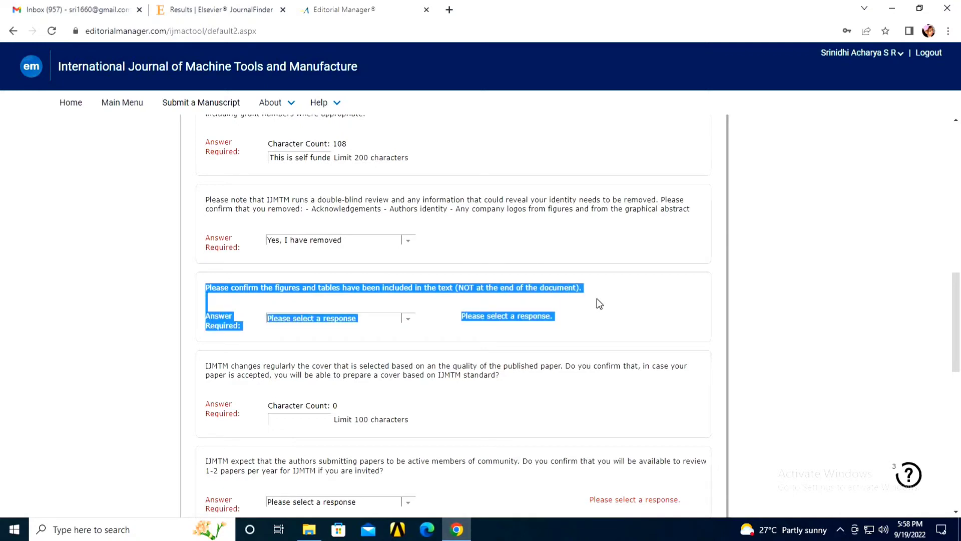
click(450, 323)
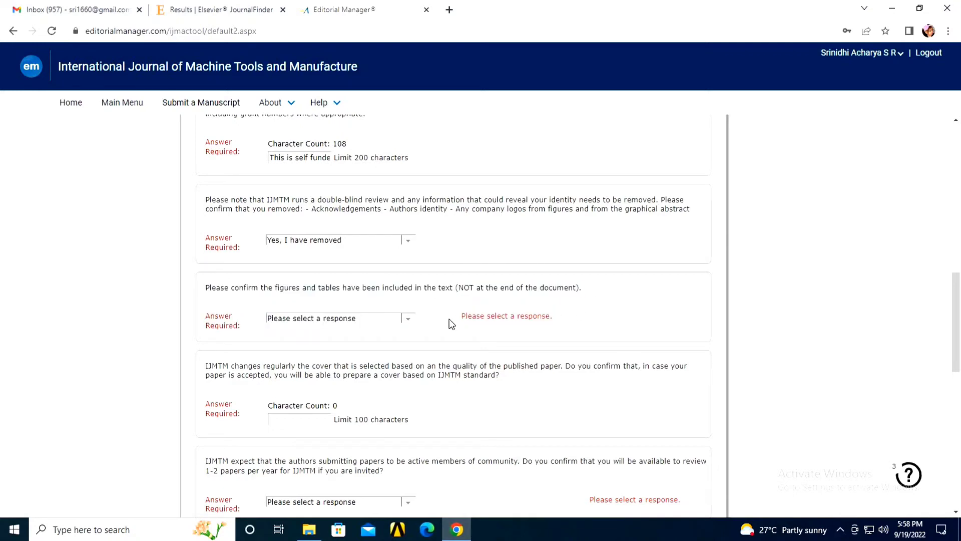
click(350, 318)
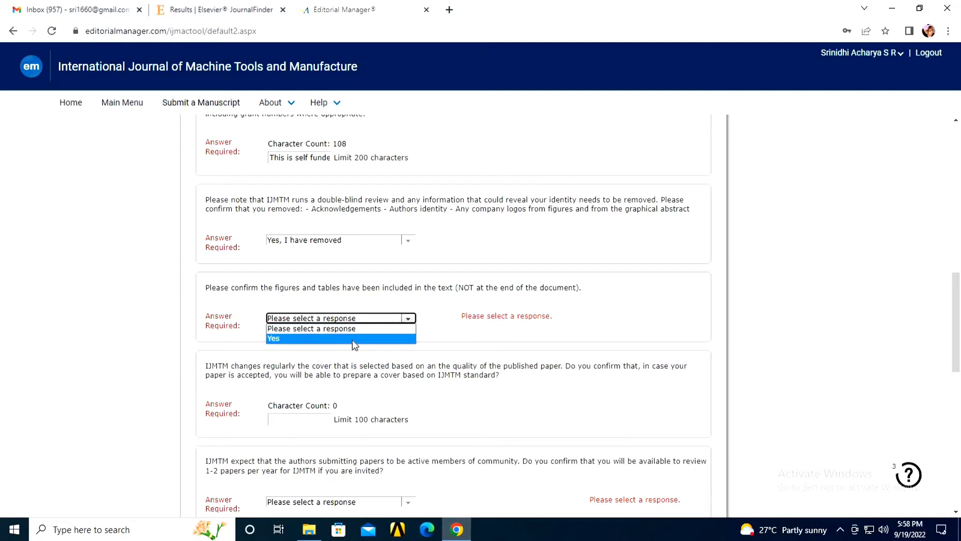
click(350, 338)
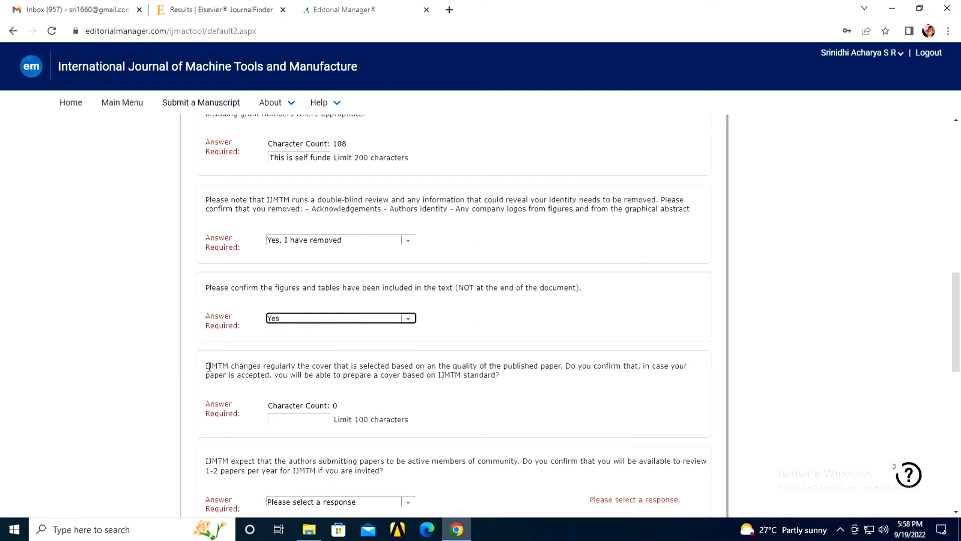
drag(208, 366, 483, 386)
drag(333, 391, 328, 391)
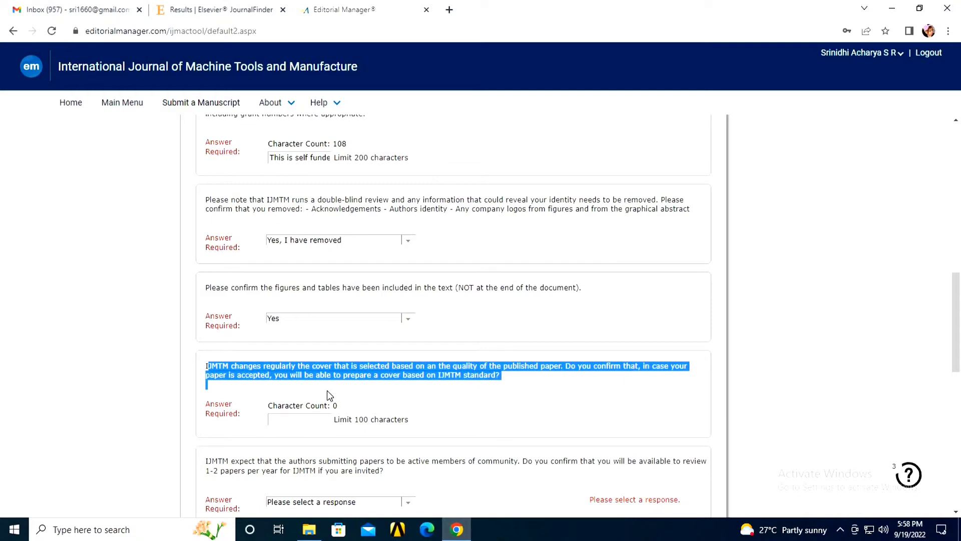
click(391, 386)
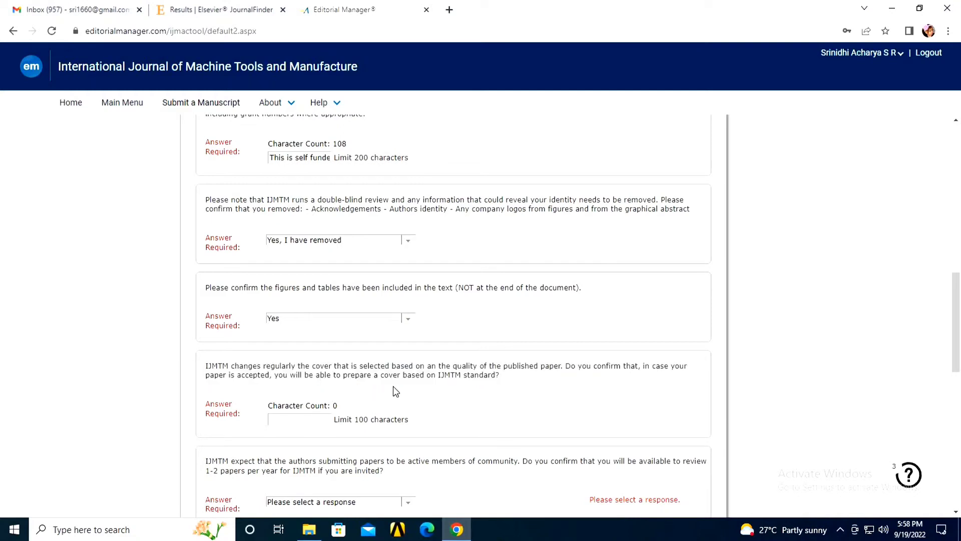
scroll(393, 391, down, 1)
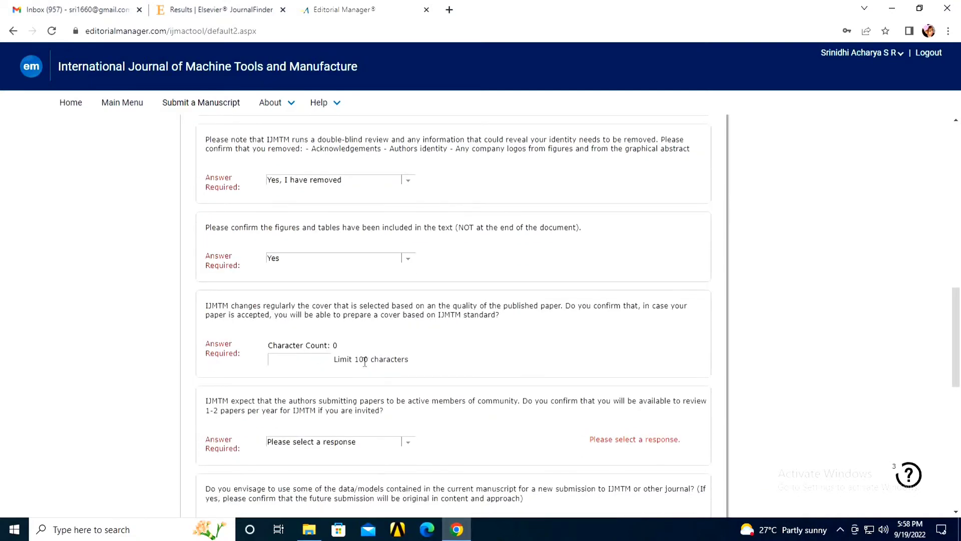
Step: Answer the cover question: a new cover can be prepared at the time of acceptance
click(310, 363)
text(yesv)
click(358, 362)
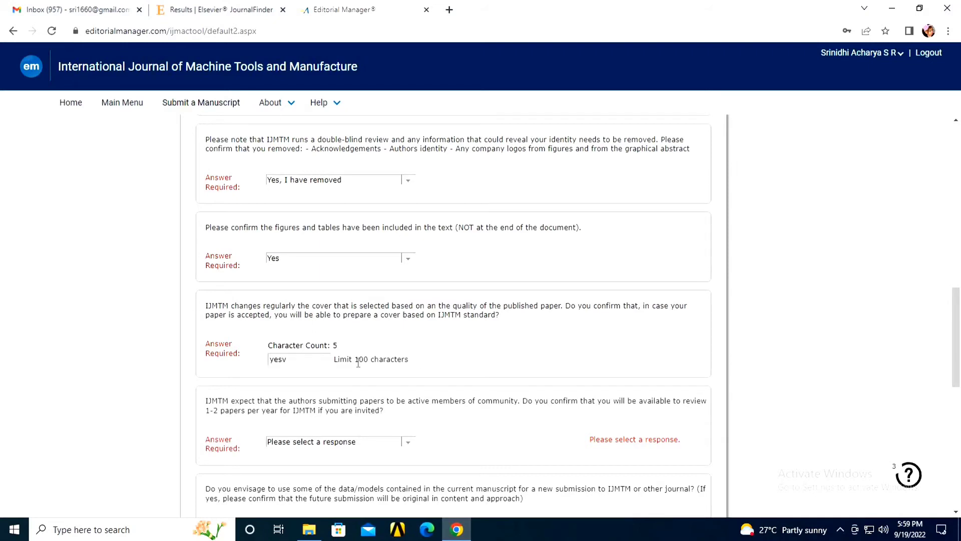
click(319, 363)
key(BackSpace)
text(at the time the main paper is ready pf r)
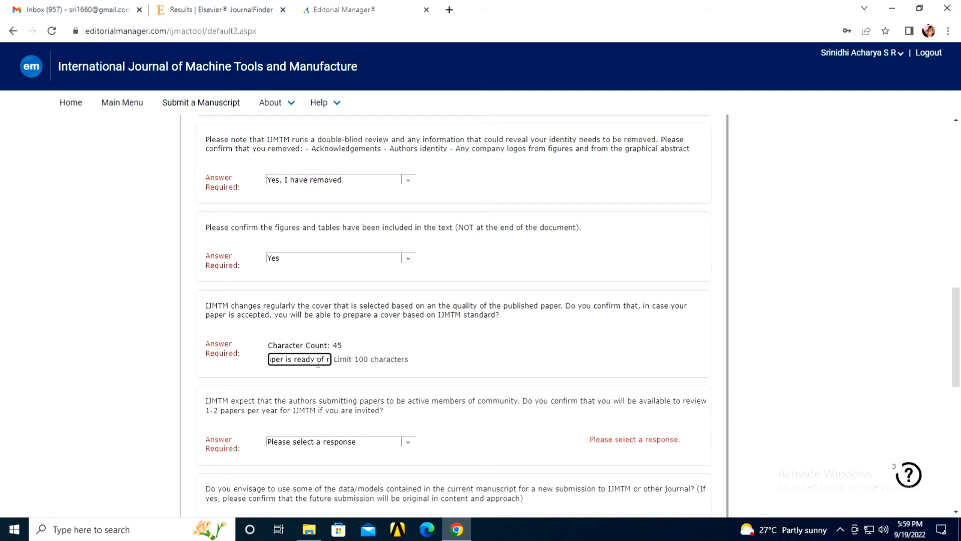
key(BackSpace)
key(BackSpace)
key(BackSpace)
key(BackSpace)
text(of acceptance, i will be abl)
text(e to prepare the new cover)
text(.)
scroll(214, 283, down, 3)
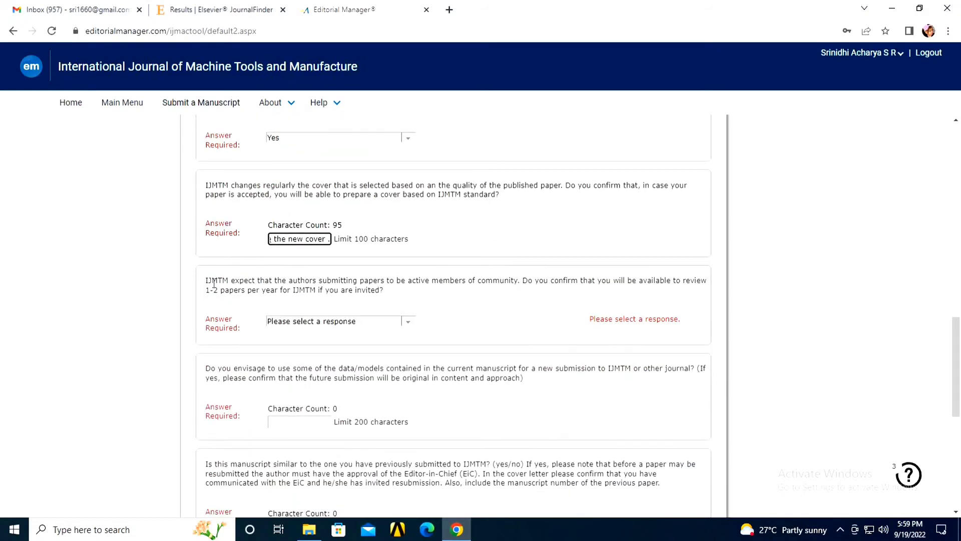
click(214, 284)
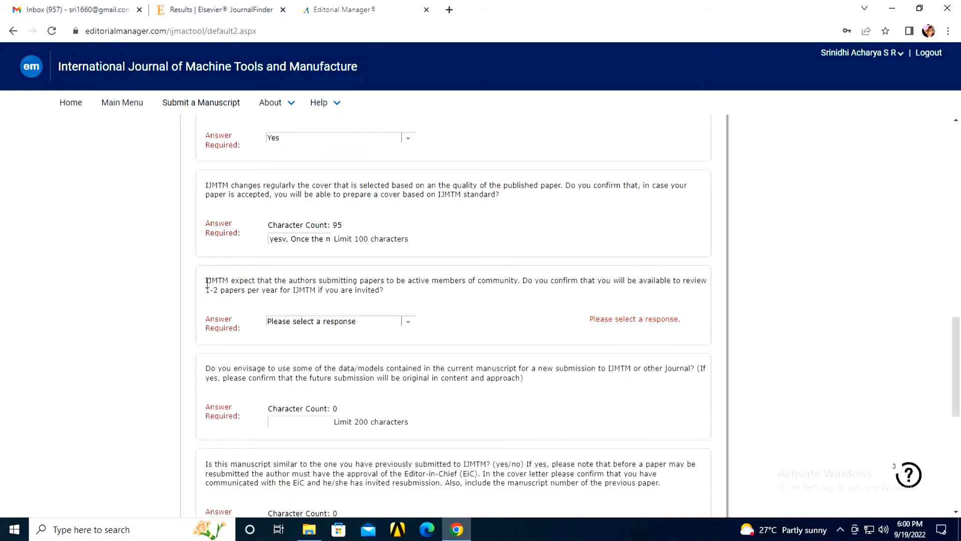
drag(205, 282, 553, 293)
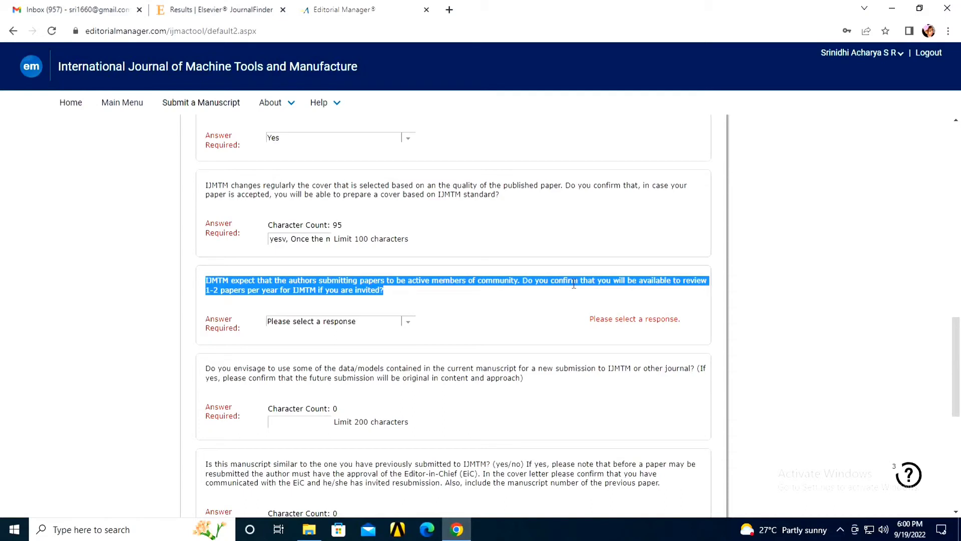
Step: Answer Yes to reviewing 1-2 IJMTM papers per year, after briefly switching to No
click(408, 323)
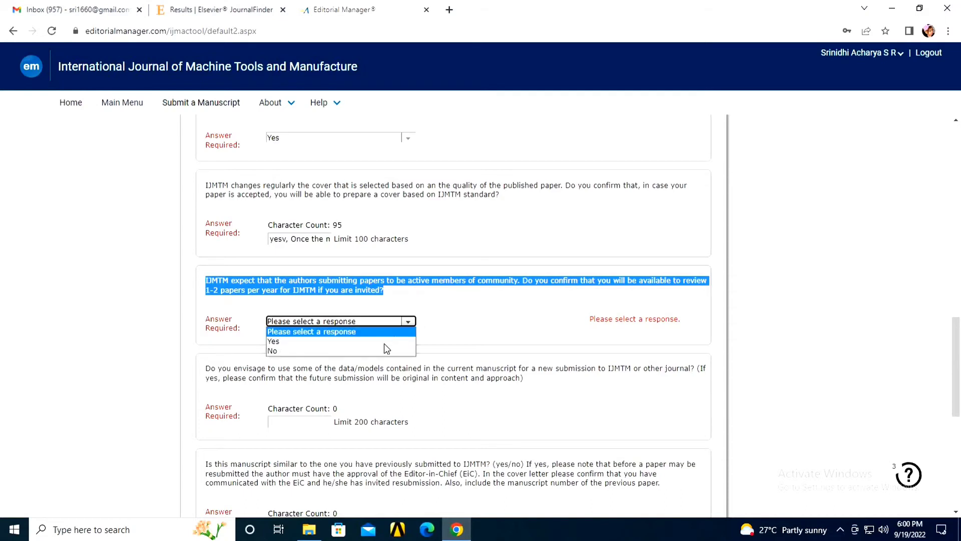
click(385, 342)
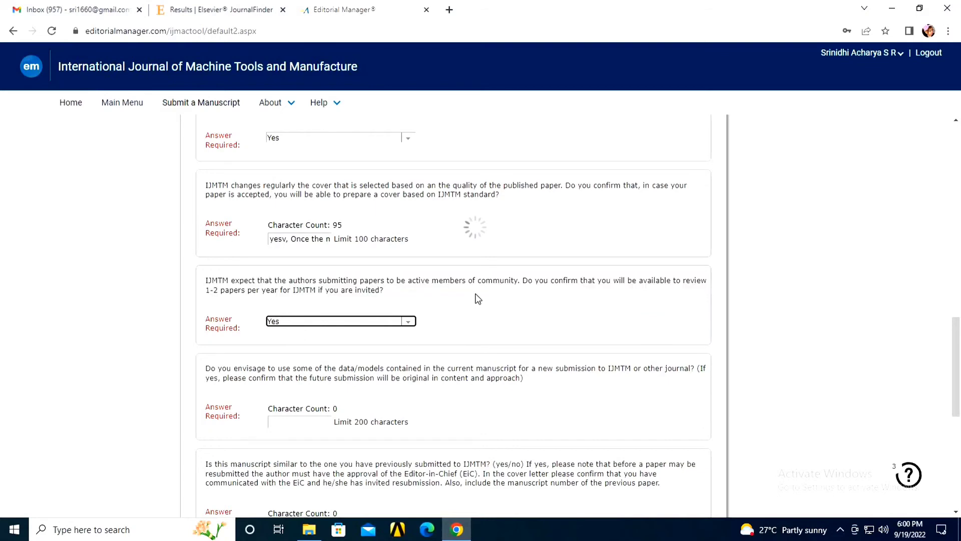
click(413, 326)
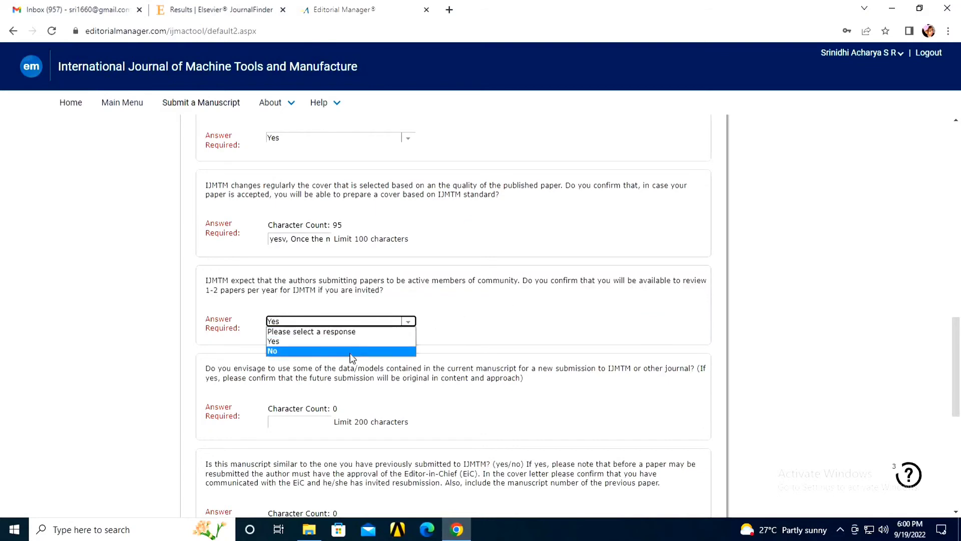
click(350, 353)
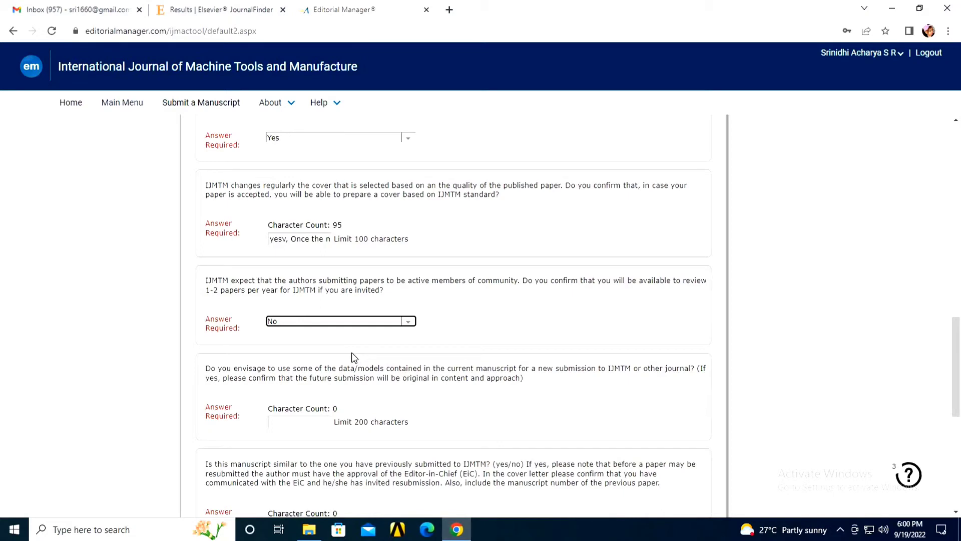
click(410, 326)
click(380, 342)
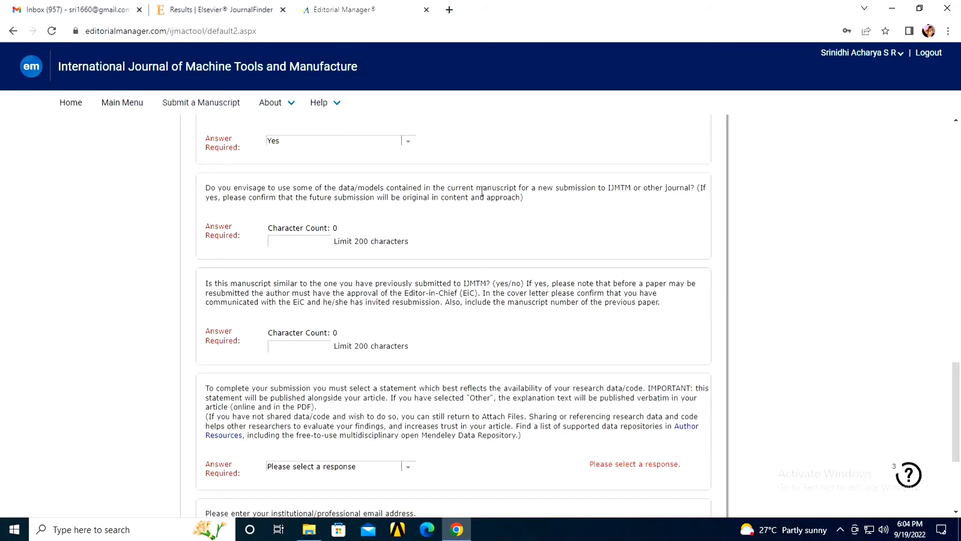
Step: Answer the data/models reuse question: data/models will not be used, only the literature survey
click(289, 243)
text(The data/models will not be used. However, literature survey ma)
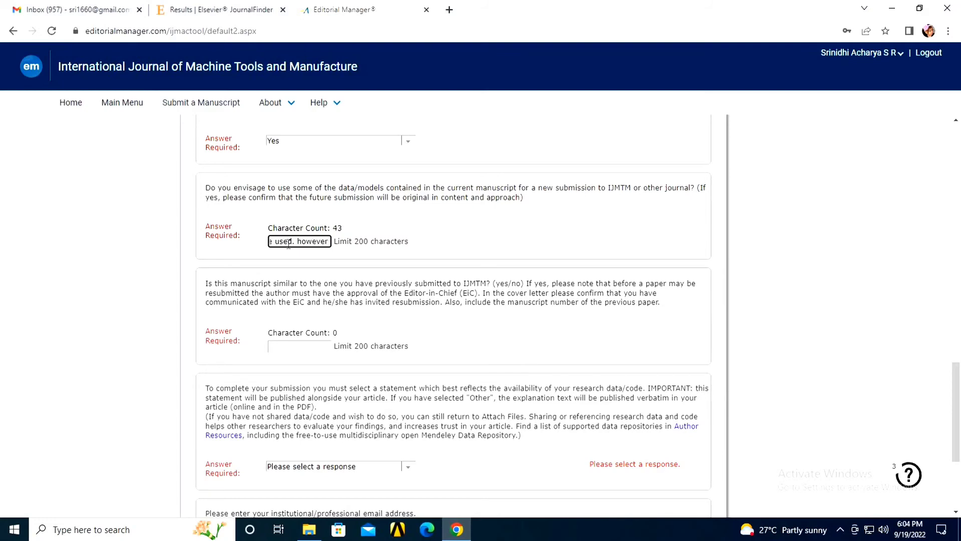
text(y be used for few aspects of the)
scroll(362, 236, down, 3)
scroll(231, 144, up, 1)
scroll(294, 325, down, 1)
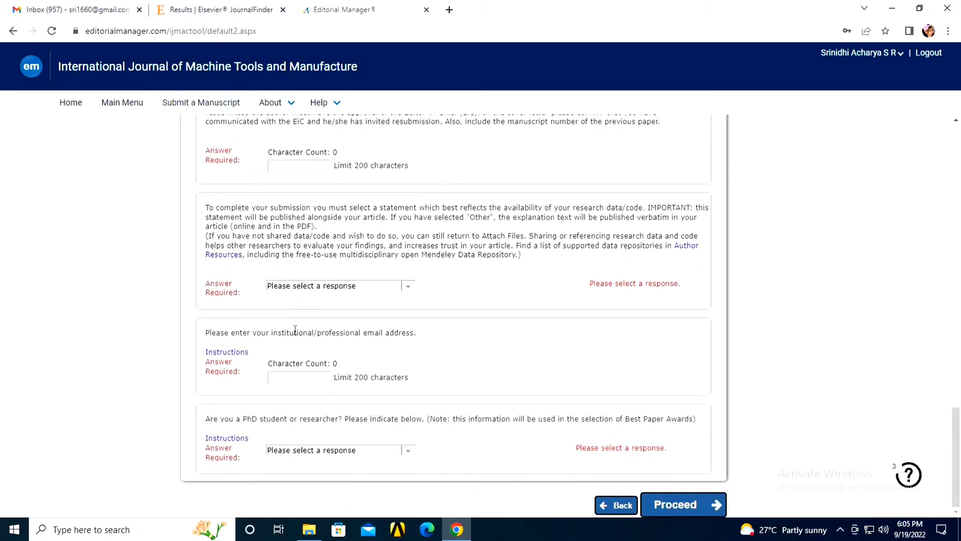
scroll(211, 180, up, 1)
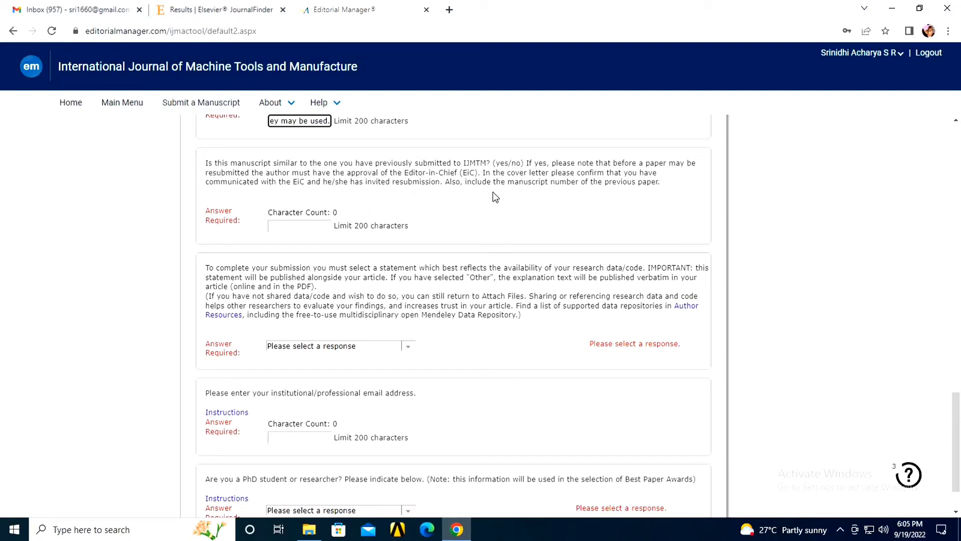
Step: Answer NO to the similar previously submitted manuscript question
click(313, 227)
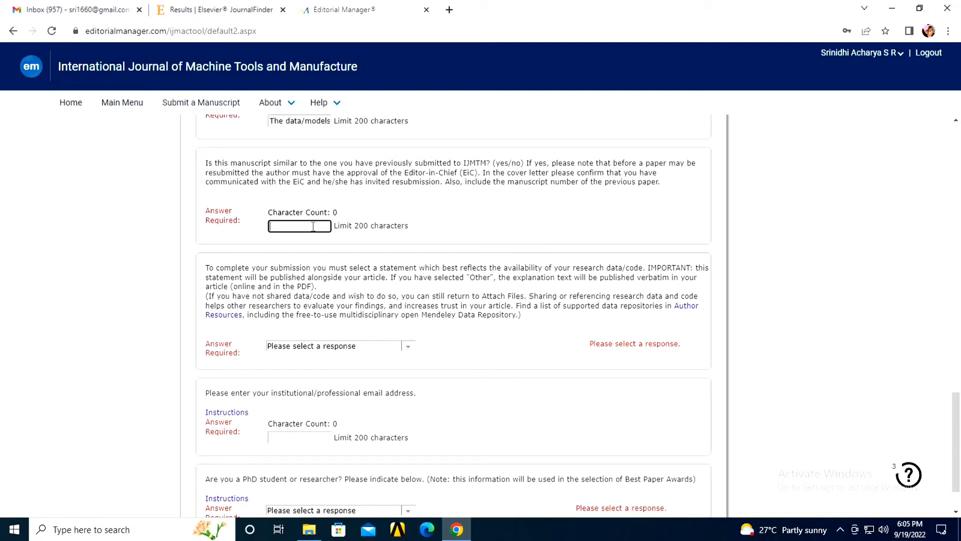
text(NO)
drag(200, 264, 651, 270)
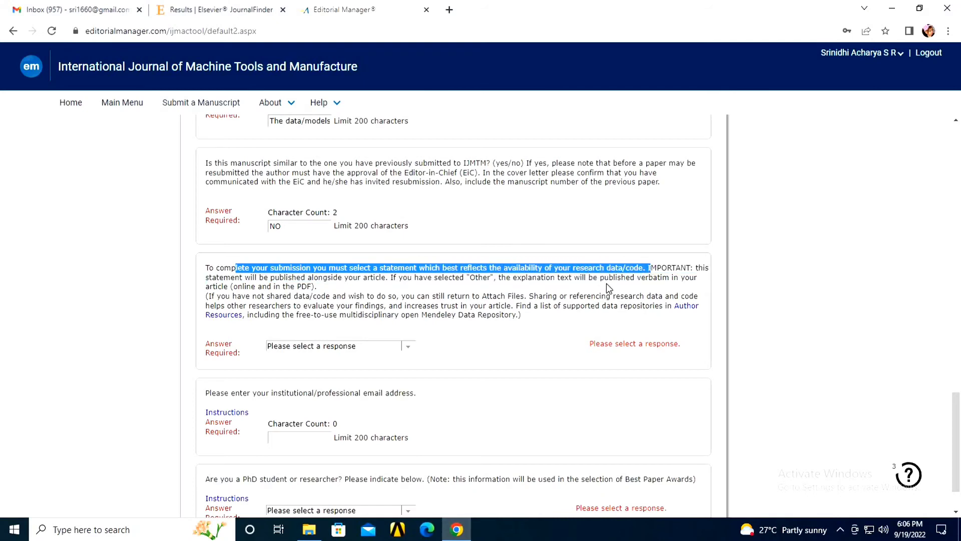
Step: Choose 'Data will be made available on request' as the data availability statement
click(305, 346)
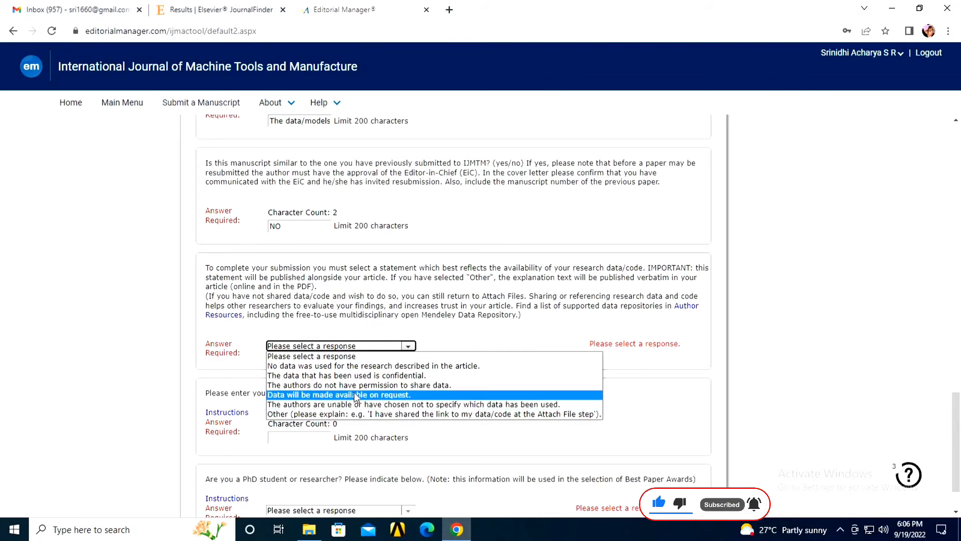
key(Return)
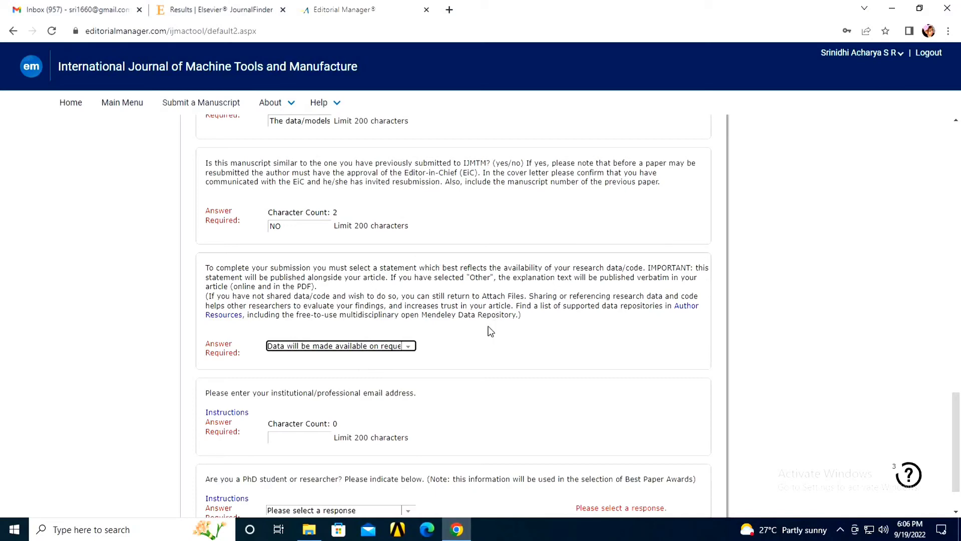
click(446, 273)
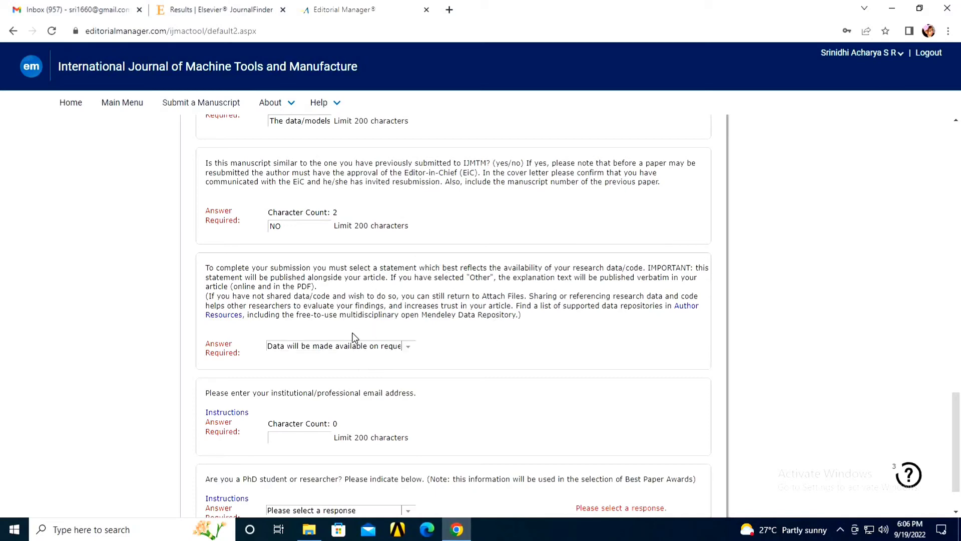
Step: Enter the author's email address in the institutional/professional email field
scroll(301, 404, down, 2)
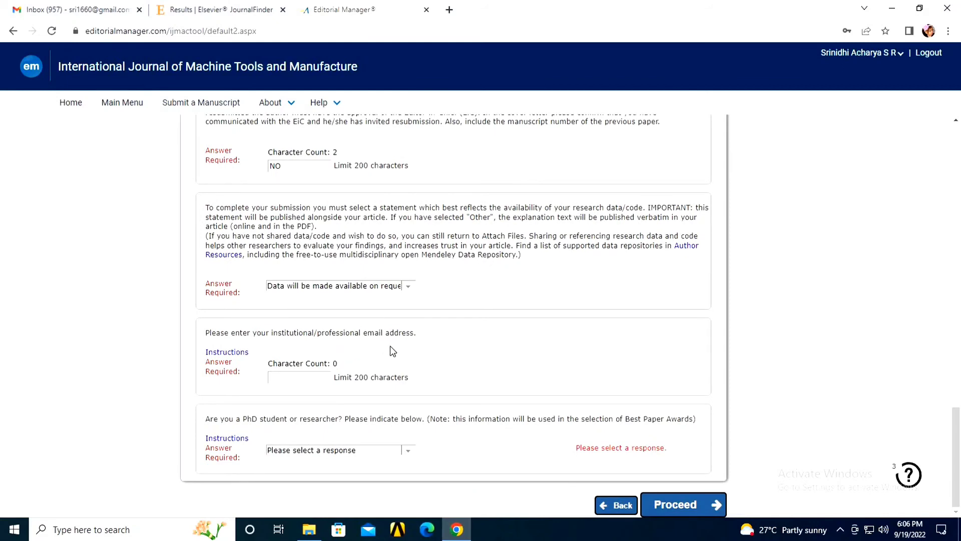
click(297, 380)
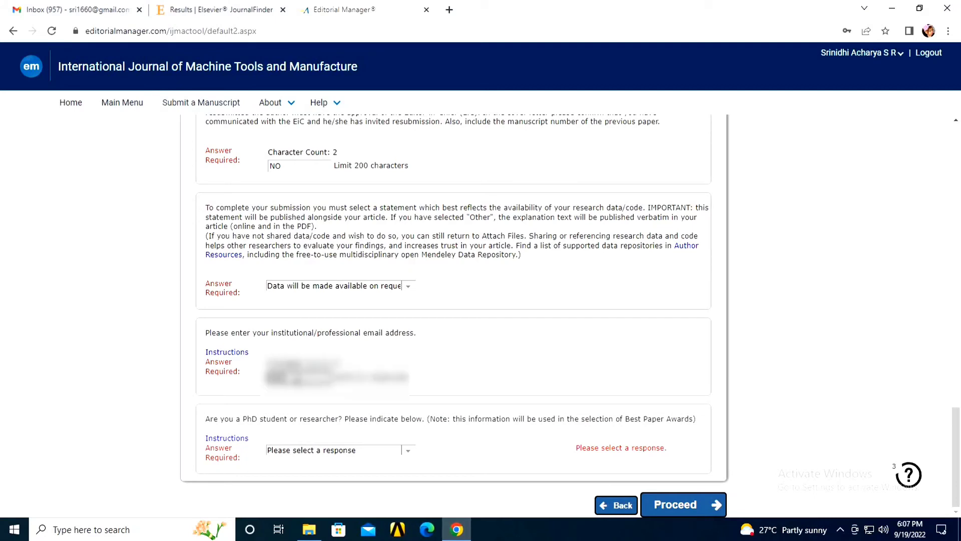